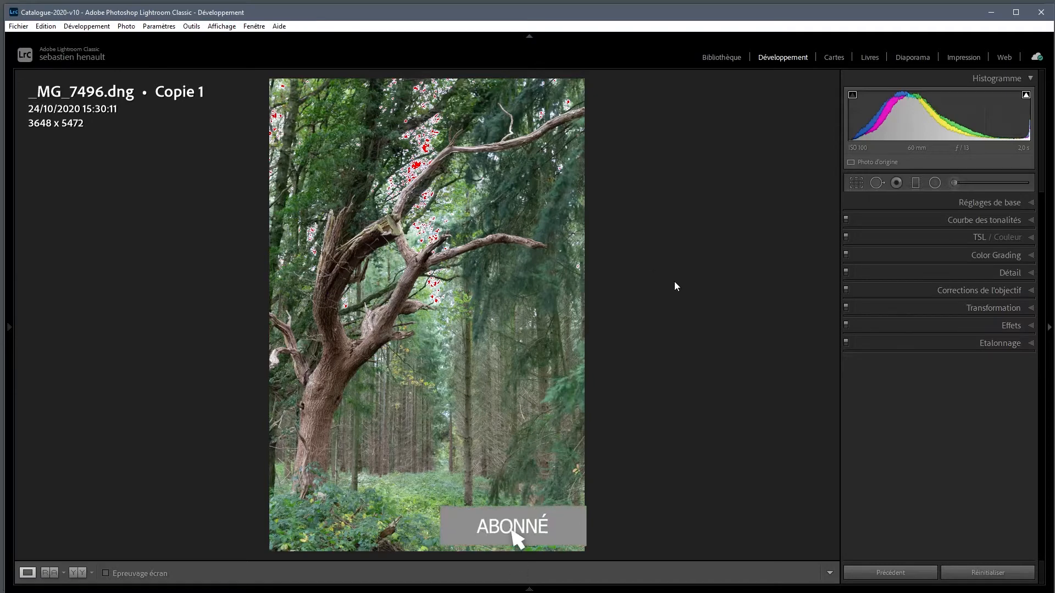
# In the basic adjustments, set Exposition to −0,76 and Contraste to +27
pyautogui.click(930, 203)
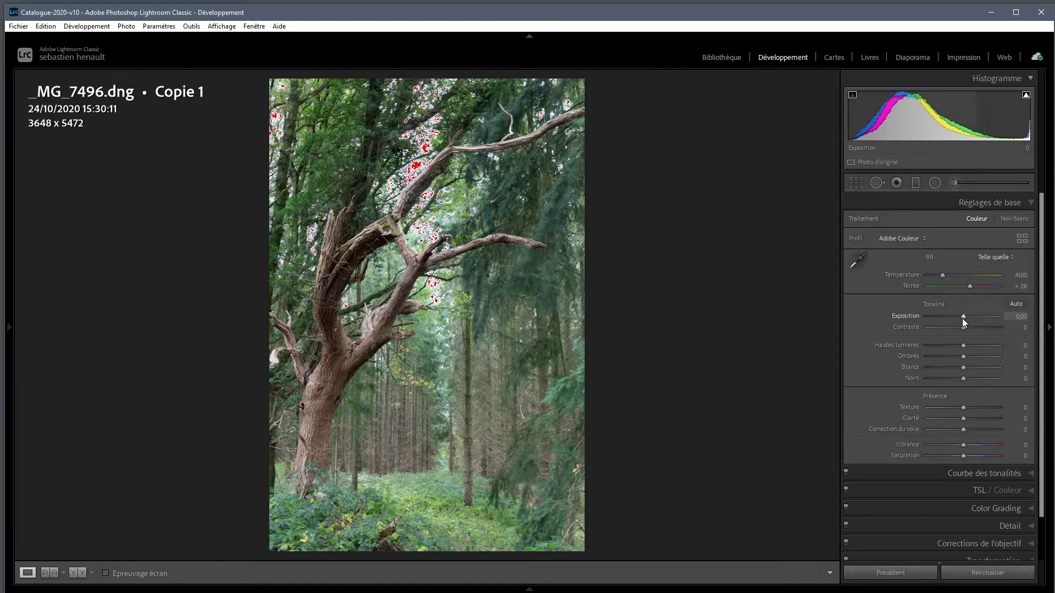
pyautogui.moveTo(962, 317); pyautogui.dragTo(957, 316)
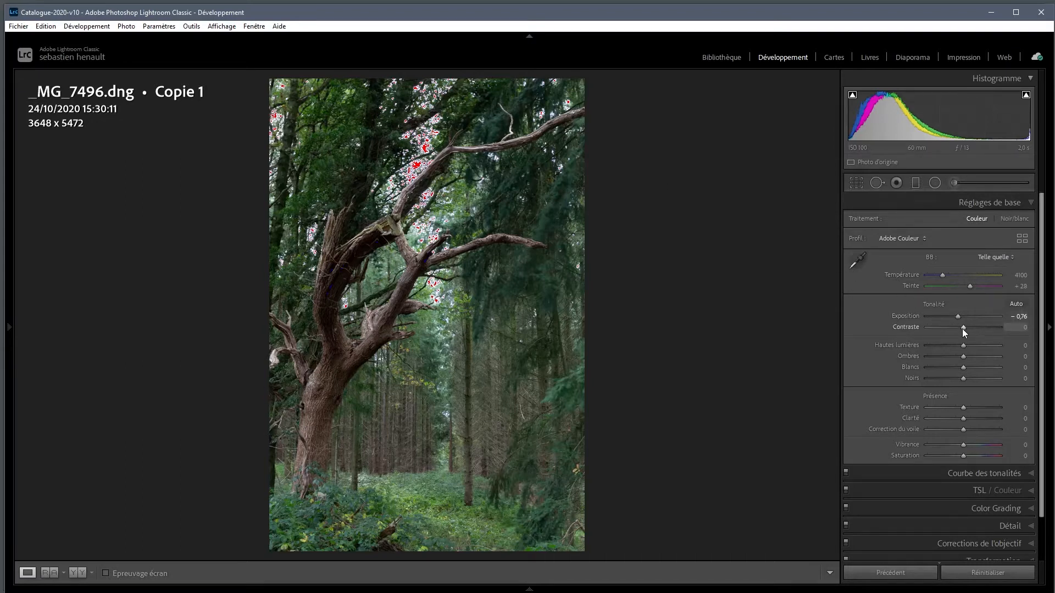
pyautogui.moveTo(964, 328); pyautogui.dragTo(974, 329)
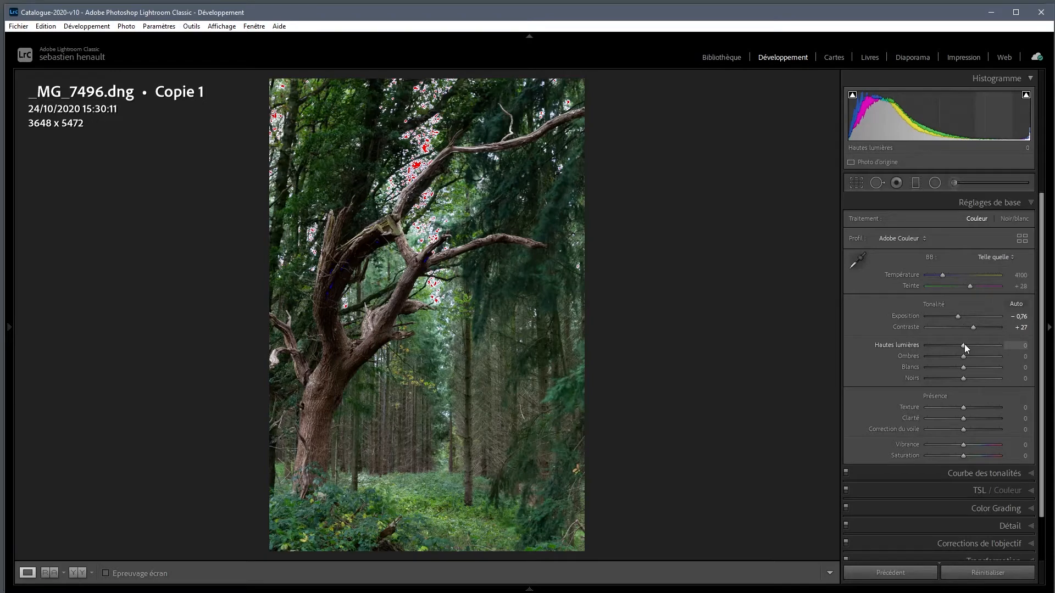
# Lower Hautes lumières to −61 and raise Ombres to +27
pyautogui.moveTo(964, 345); pyautogui.dragTo(954, 344)
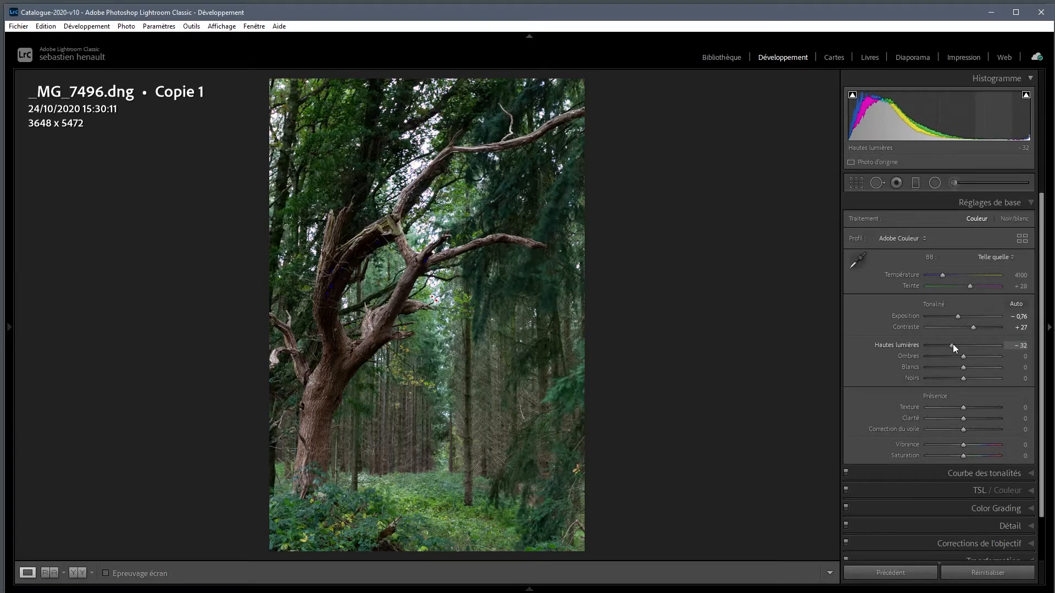
pyautogui.moveTo(952, 347); pyautogui.dragTo(949, 347)
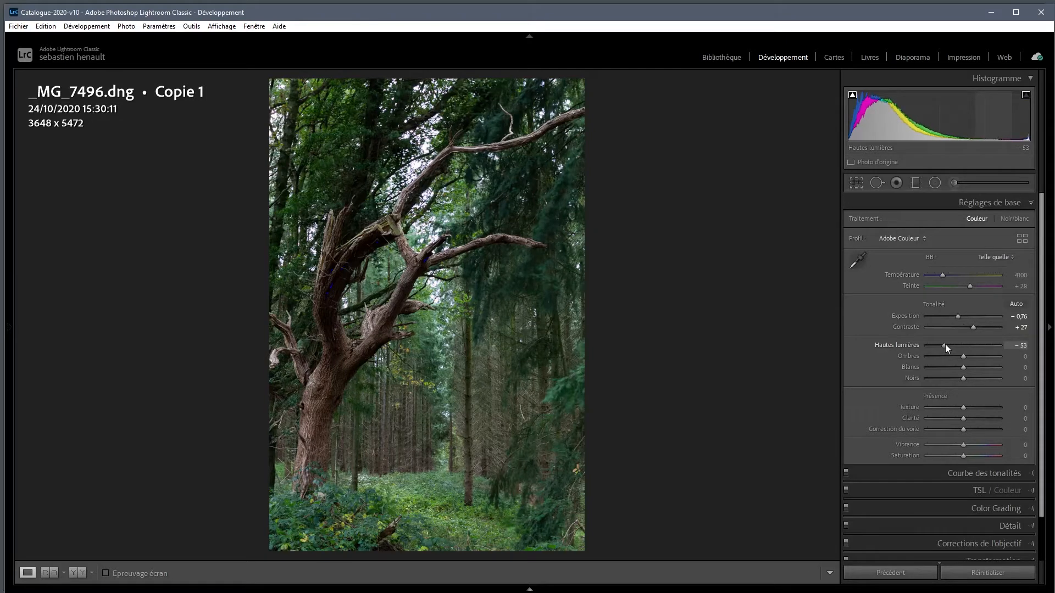
pyautogui.moveTo(944, 346); pyautogui.dragTo(941, 347)
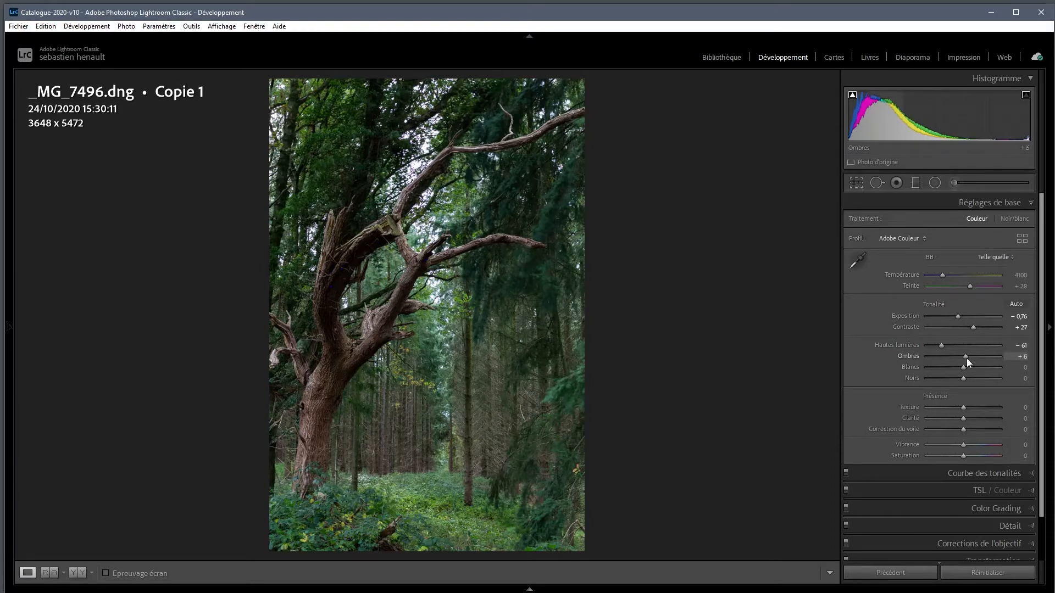
pyautogui.moveTo(967, 358); pyautogui.dragTo(974, 357)
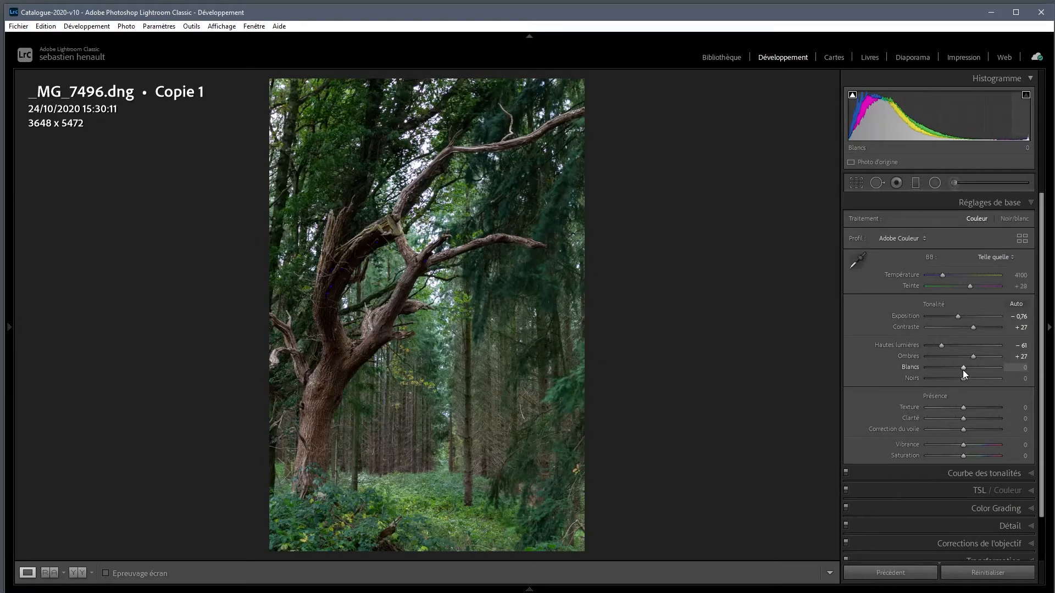
# Set Blancs to −55 and Noirs to +12 to refine the ends of the tonal range
pyautogui.moveTo(963, 371); pyautogui.dragTo(962, 370)
pyautogui.moveTo(955, 370); pyautogui.dragTo(952, 370)
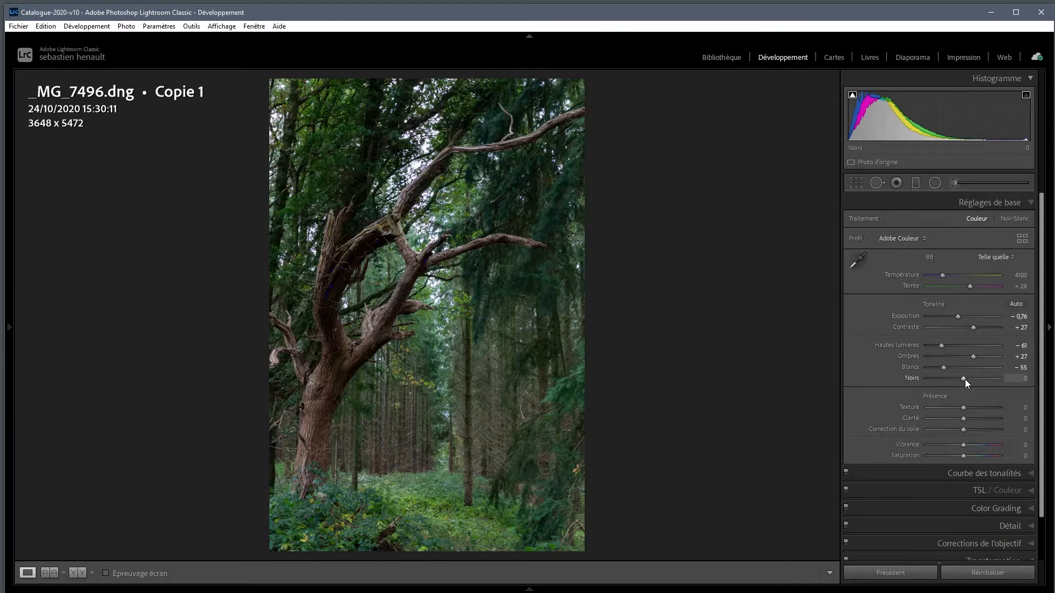
pyautogui.moveTo(966, 380); pyautogui.dragTo(969, 379)
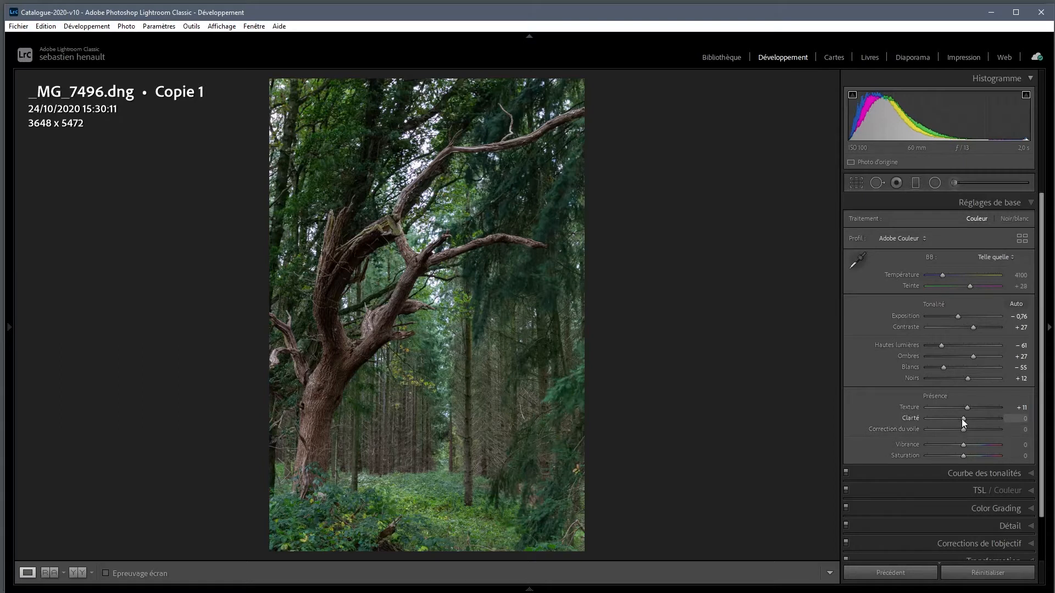
# Set the presence values to Texture +11, Clarté +24 and Vibrance +12
pyautogui.moveTo(963, 419); pyautogui.dragTo(971, 419)
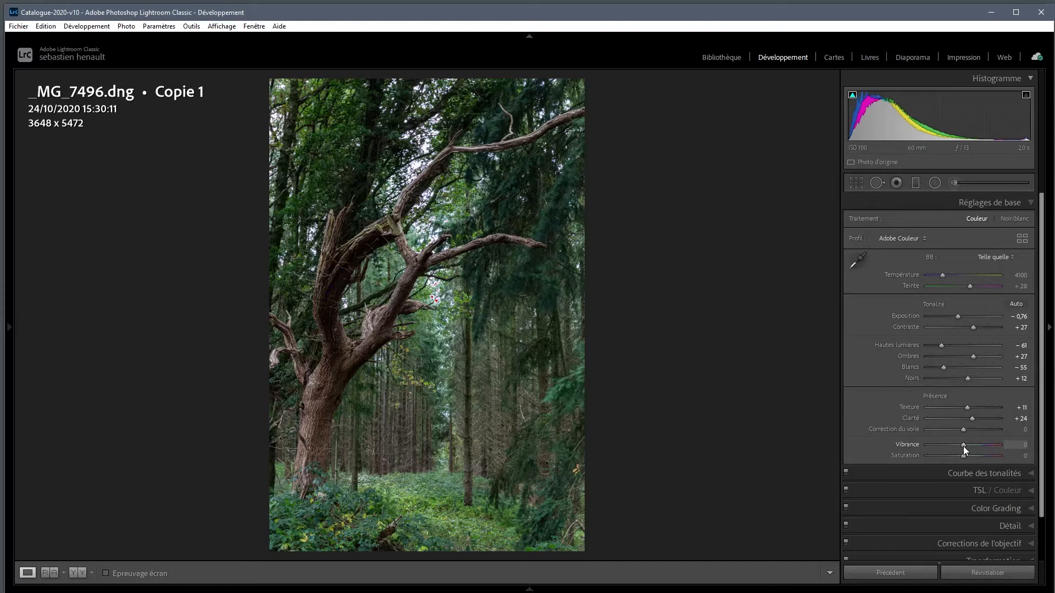
pyautogui.moveTo(965, 447); pyautogui.dragTo(967, 446)
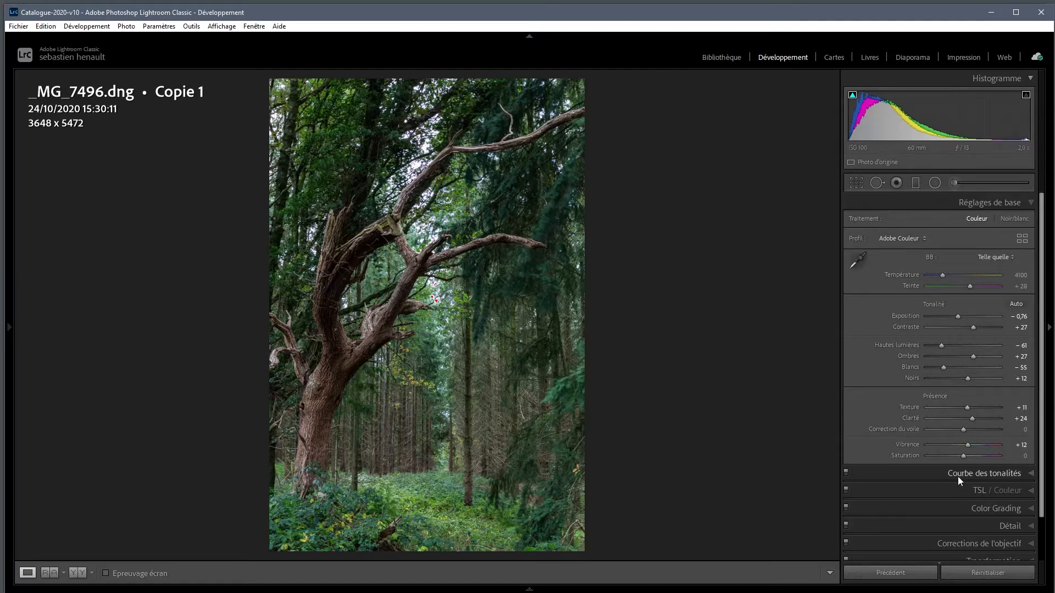
# On the RGB tone curve, raise the black point to input 1, output 18, and anchor a midpoint at 128/128
pyautogui.click(932, 475)
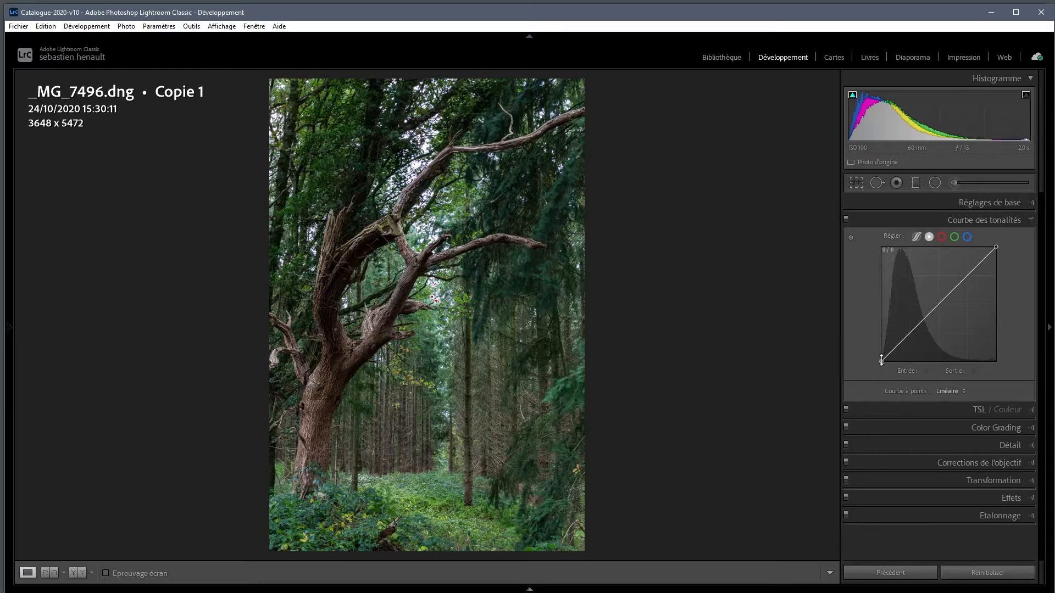
pyautogui.moveTo(881, 360); pyautogui.dragTo(881, 354)
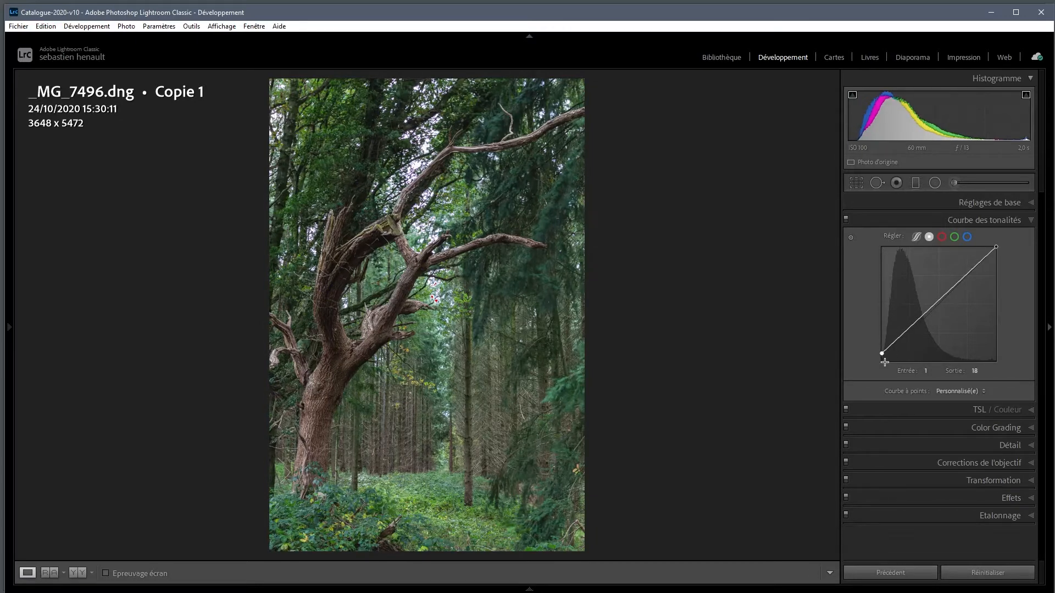
pyautogui.click(901, 203)
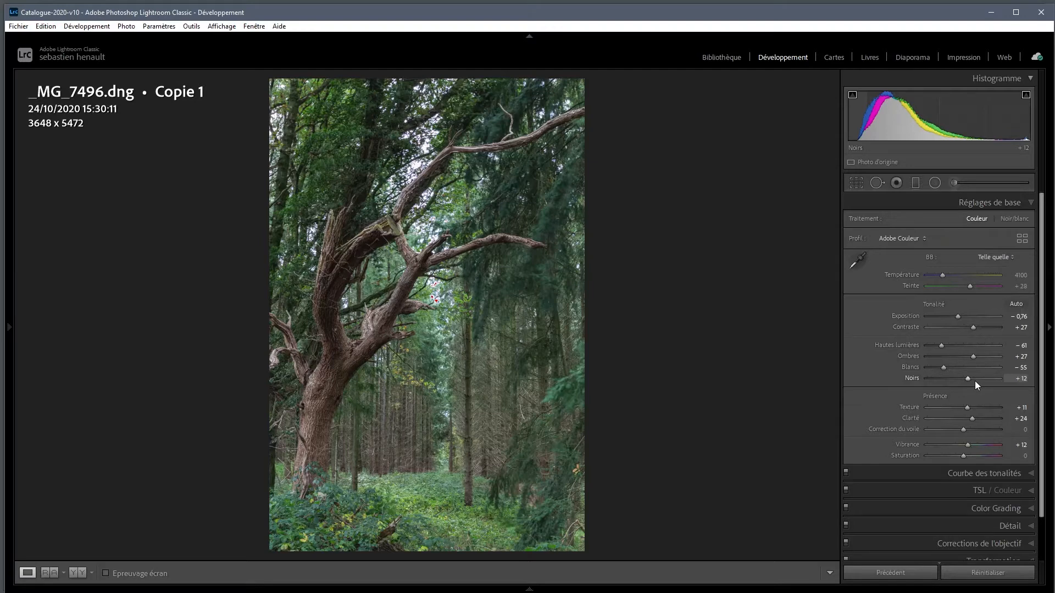
pyautogui.click(943, 204)
pyautogui.click(924, 221)
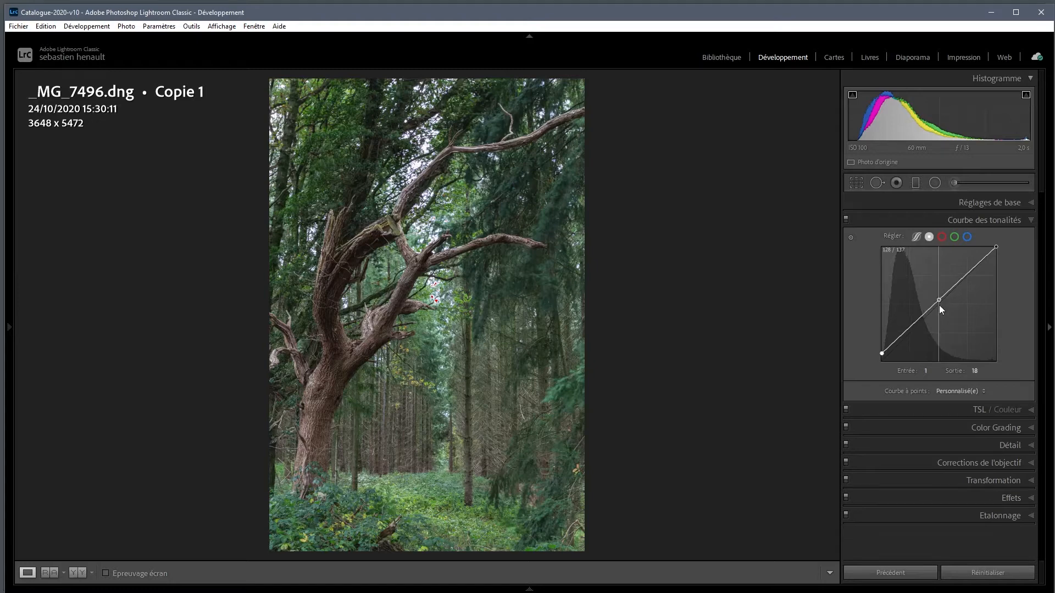
pyautogui.moveTo(939, 305); pyautogui.dragTo(939, 306)
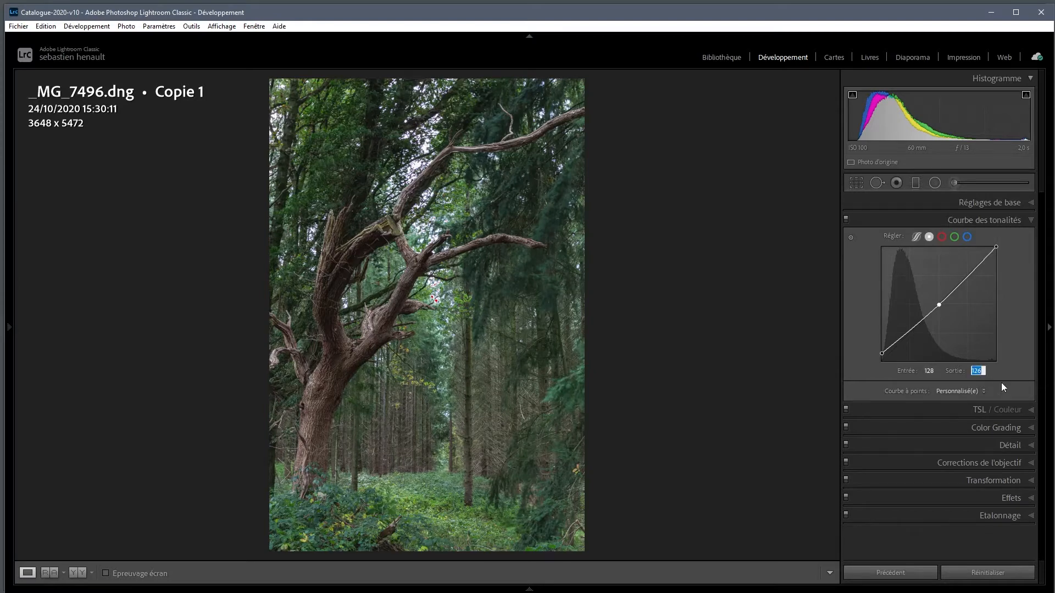
pyautogui.write('128')
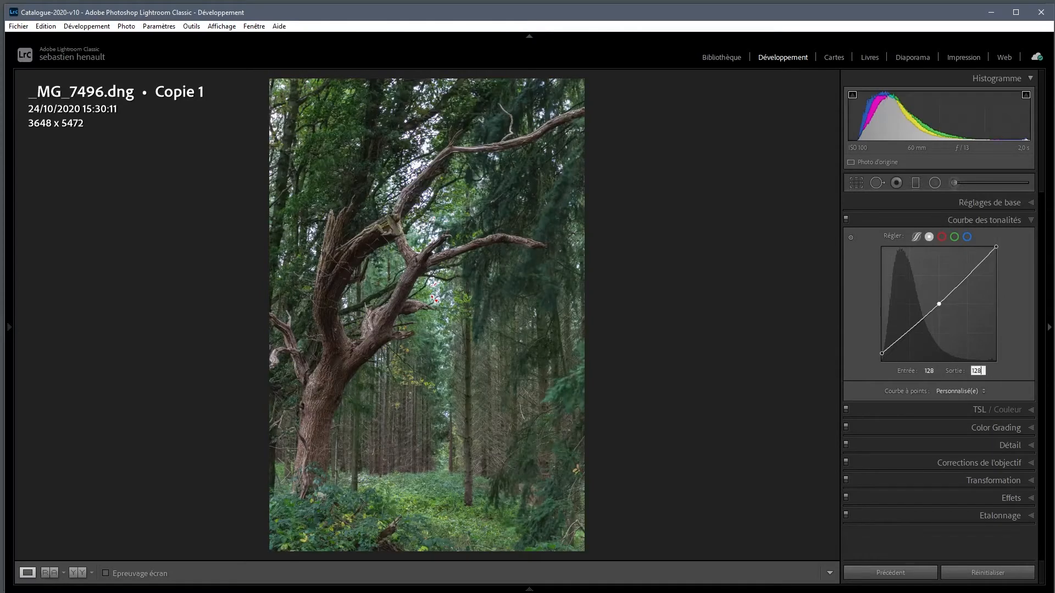
pyautogui.press('Return')
# On the red channel curve, raise the black point to input 1, output 10, and anchor a midpoint at 128/128
pyautogui.click(942, 241)
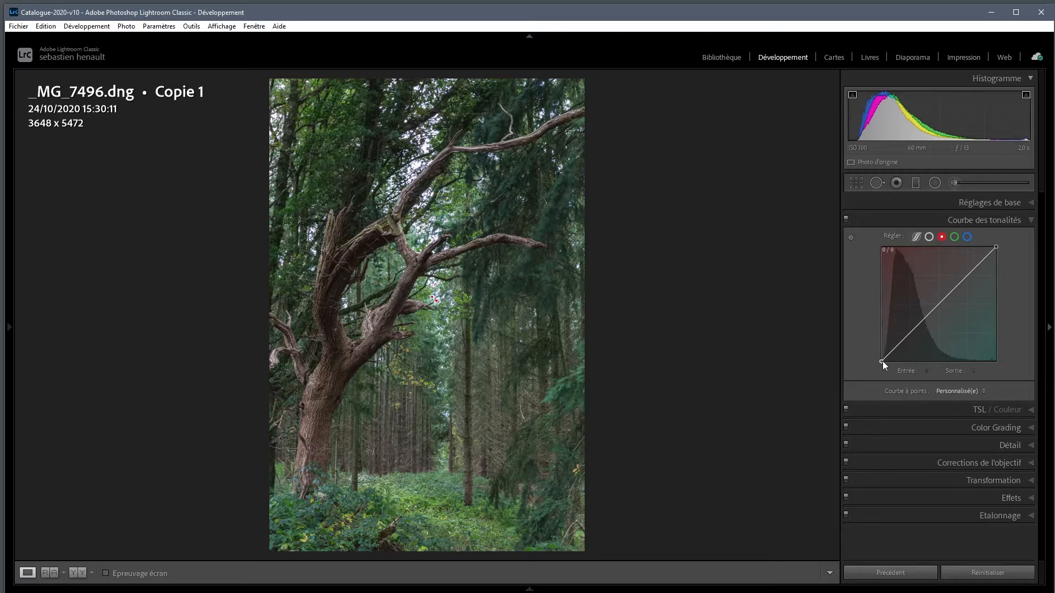
pyautogui.moveTo(883, 361); pyautogui.dragTo(882, 358)
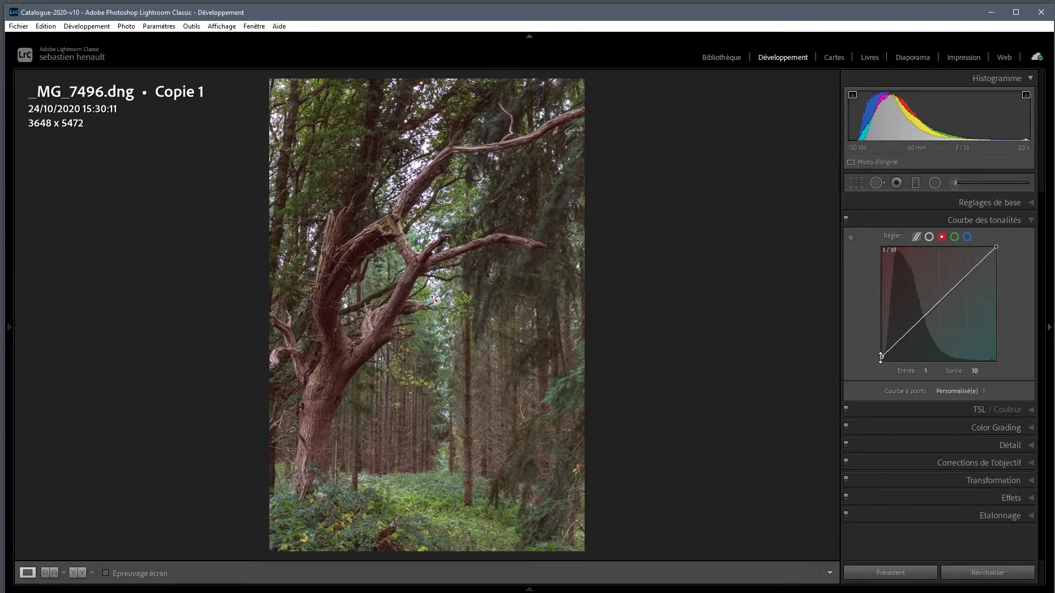
pyautogui.click(939, 304)
pyautogui.click(976, 371)
pyautogui.write('128')
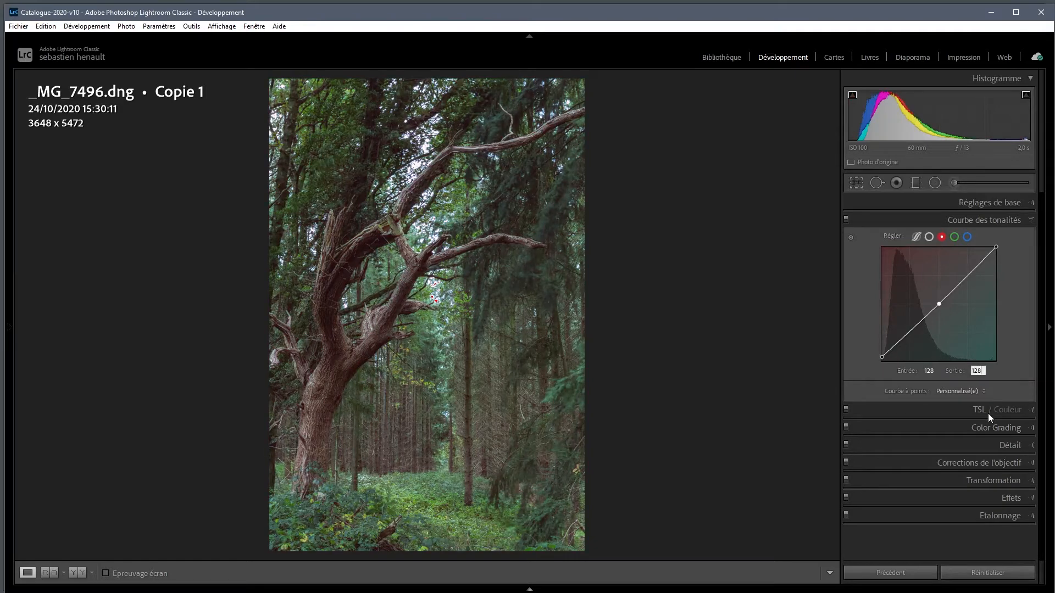
pyautogui.press('Return')
# Compare the photo with and without the tone curve adjustments
pyautogui.click(847, 221)
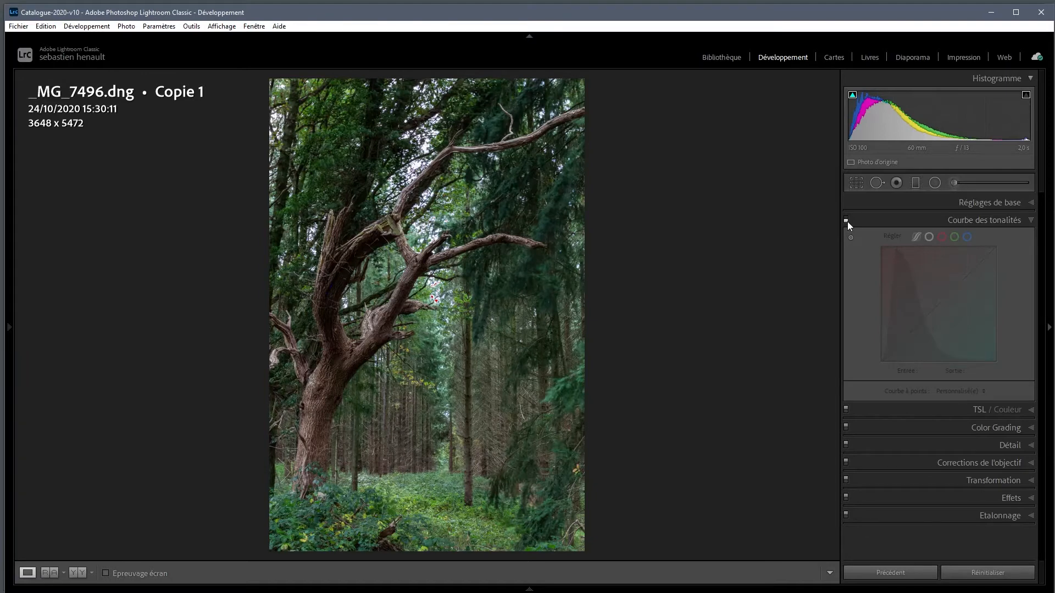
pyautogui.click(848, 222)
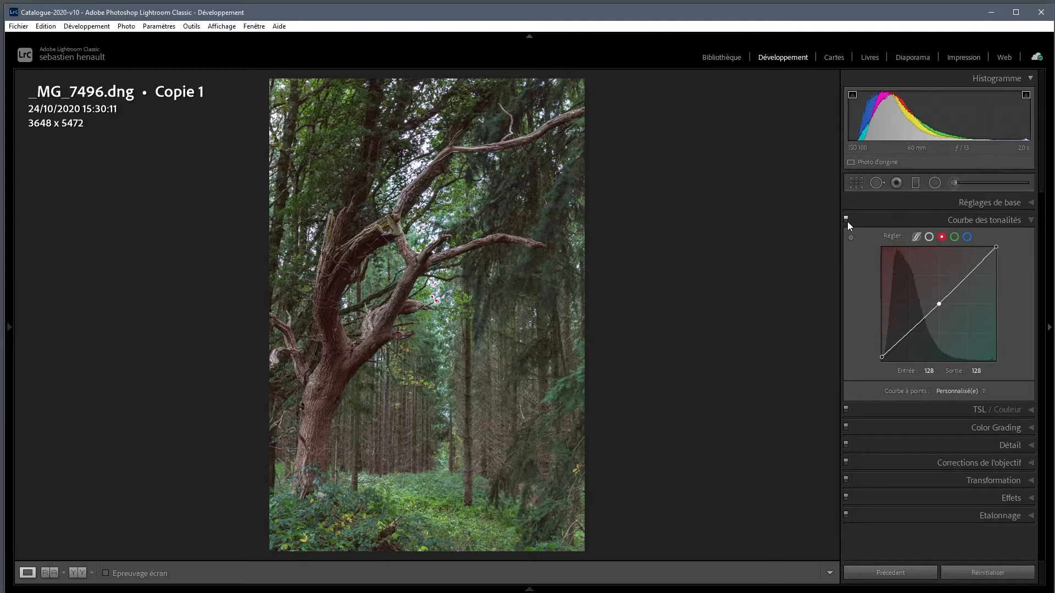
pyautogui.click(909, 220)
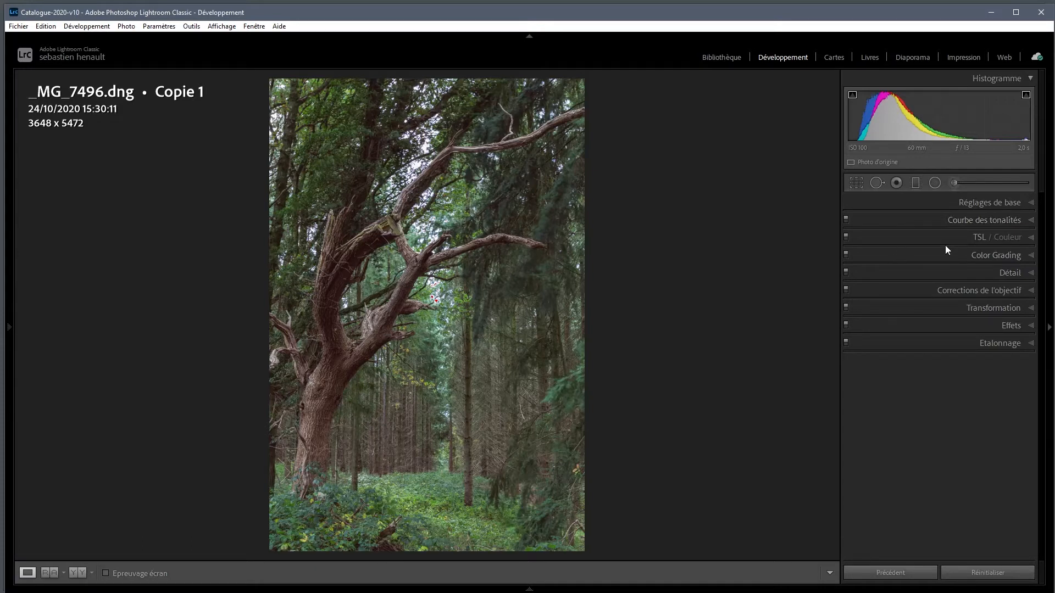
# Sharpen the photo with Gain 52 and Détail 32, checking the result on the enlarged trunk
pyautogui.click(936, 275)
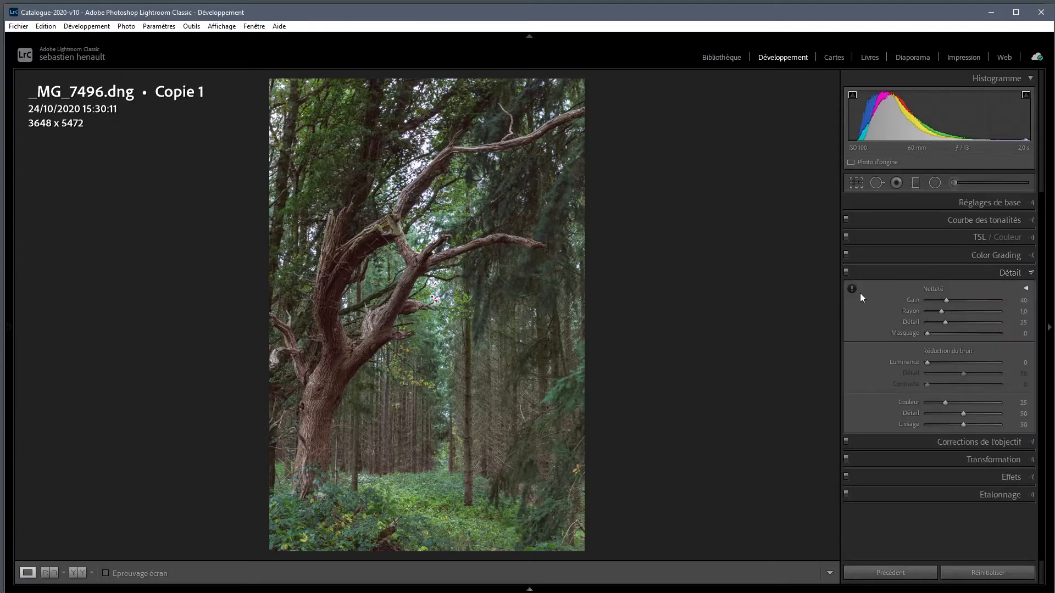
pyautogui.click(378, 347)
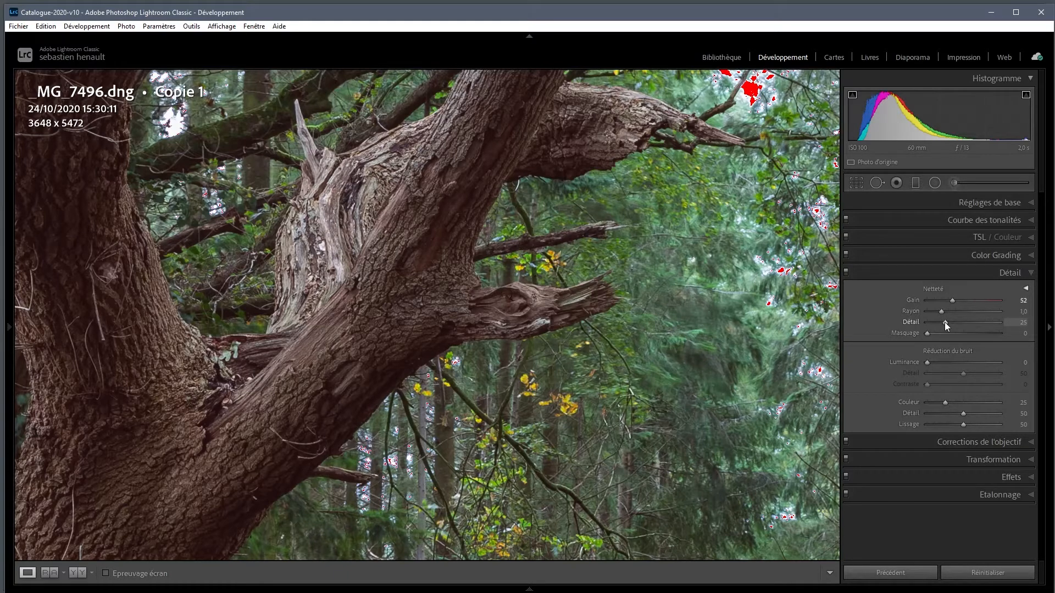
pyautogui.keyDown('alt'); pyautogui.click(945, 322); pyautogui.keyUp('alt')
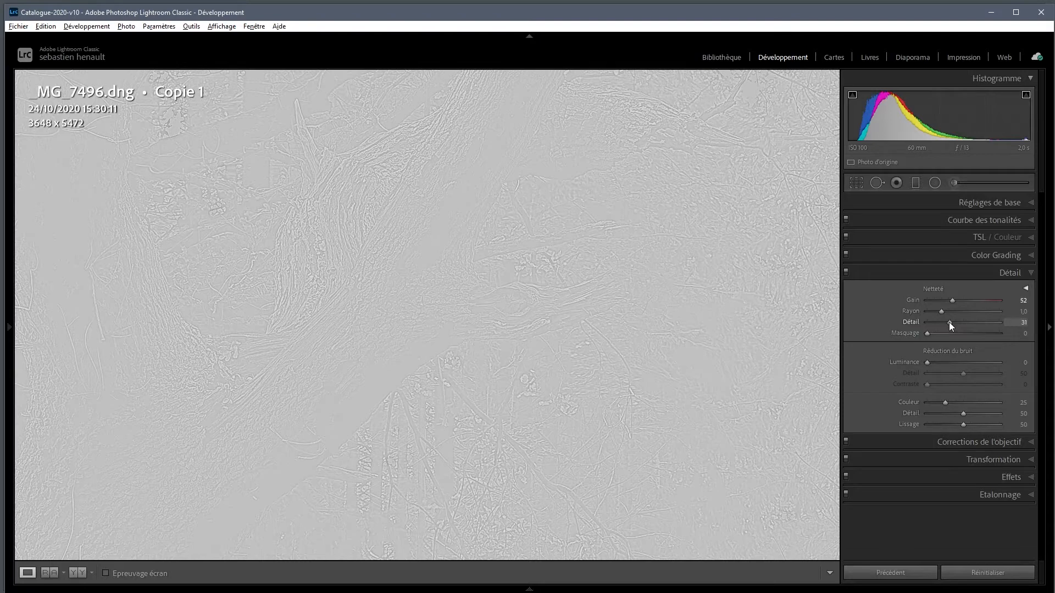
pyautogui.moveTo(950, 322); pyautogui.dragTo(950, 322)
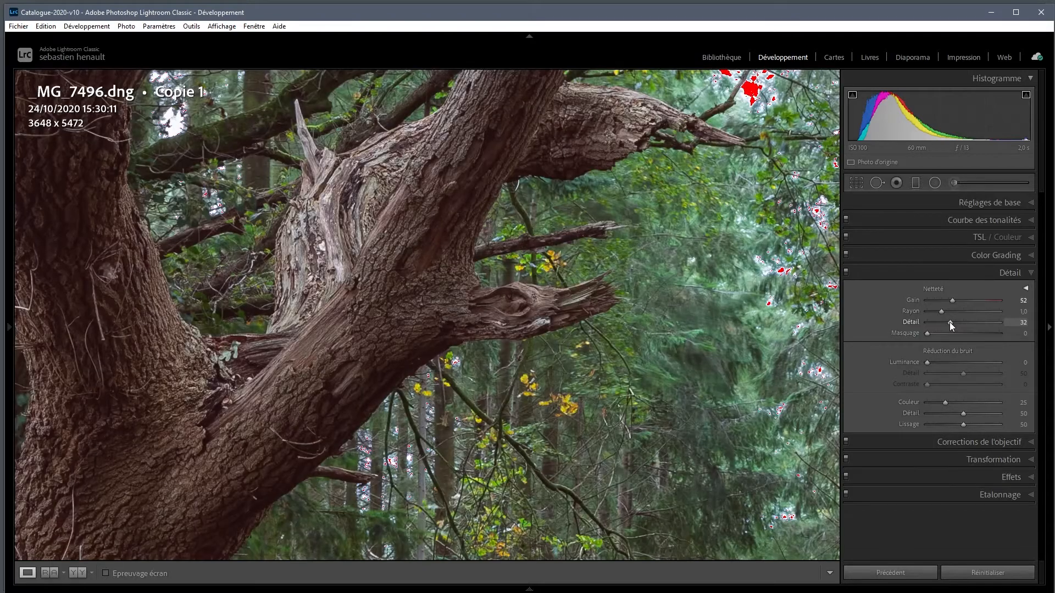
# Compare the enlarged trunk with and without the sharpening, then return to the full photo
pyautogui.click(847, 274)
pyautogui.click(847, 274)
pyautogui.click(554, 341)
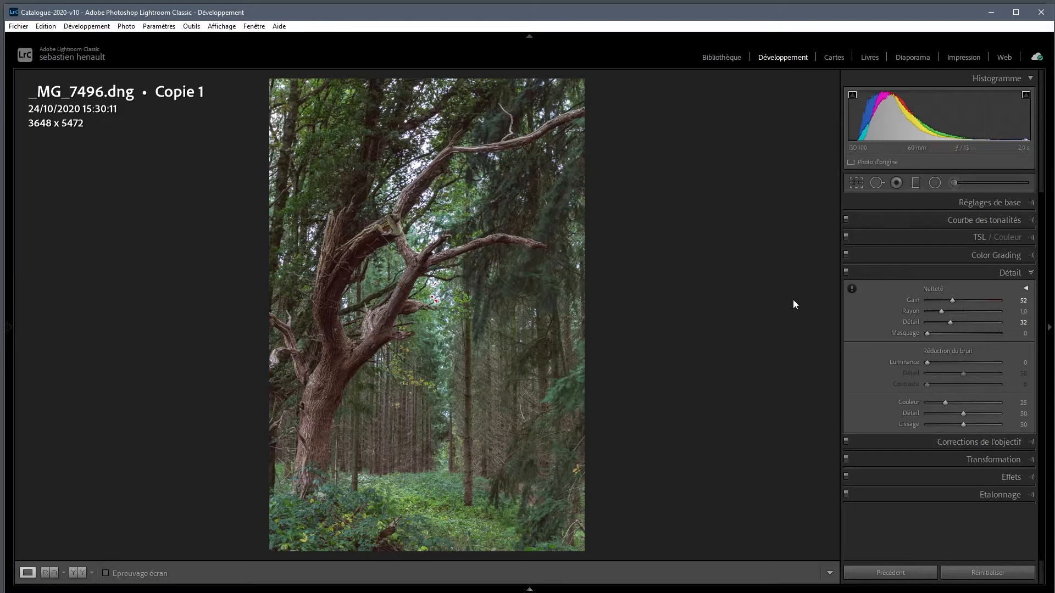
# Add a radial filter as a tilted ellipse enclosing the dead tree from its base to the upper branches
pyautogui.click(935, 186)
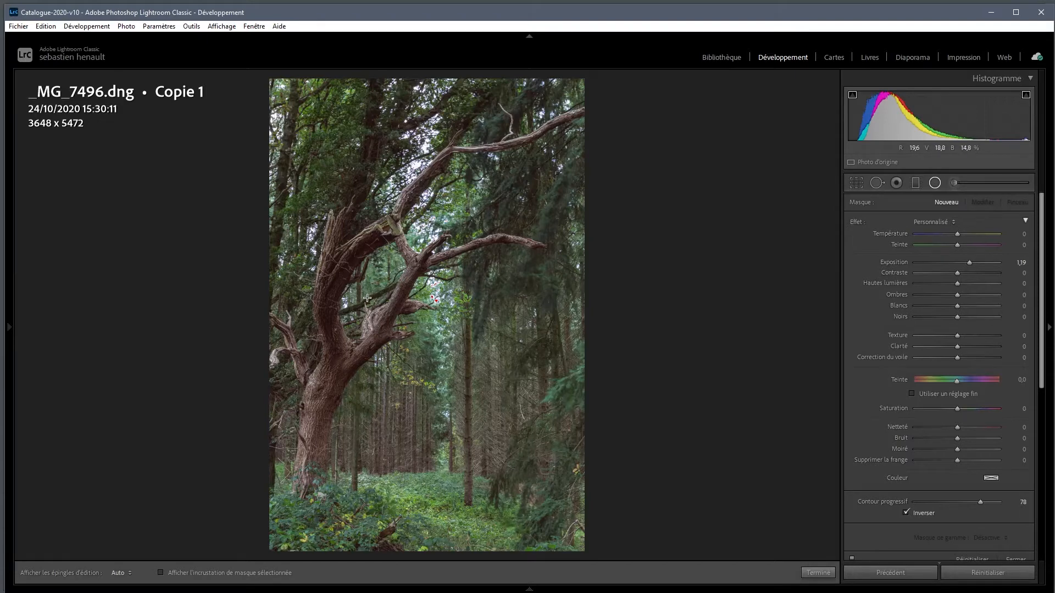
pyautogui.moveTo(378, 294); pyautogui.dragTo(431, 433)
pyautogui.moveTo(444, 465); pyautogui.dragTo(470, 543)
pyautogui.moveTo(481, 304); pyautogui.dragTo(480, 363)
pyautogui.moveTo(396, 358); pyautogui.dragTo(440, 361)
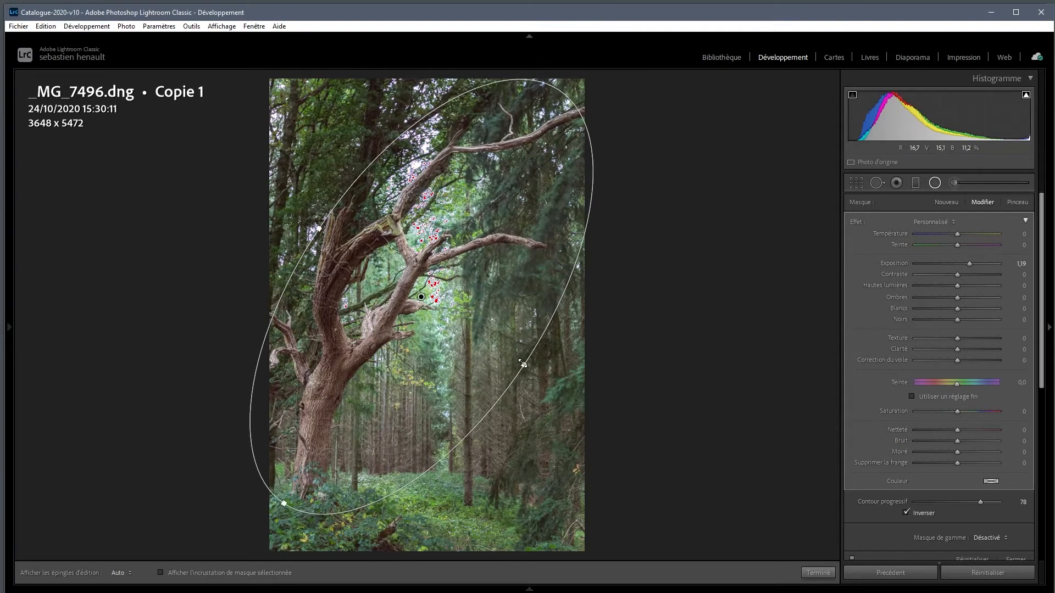
pyautogui.moveTo(523, 365); pyautogui.dragTo(519, 362)
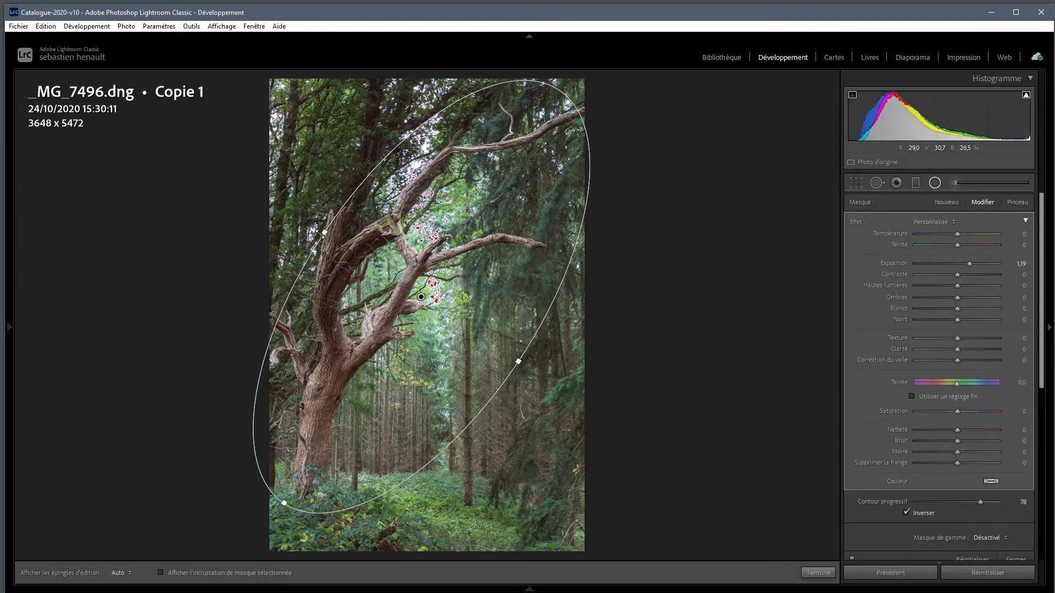
pyautogui.moveTo(324, 231); pyautogui.dragTo(311, 223)
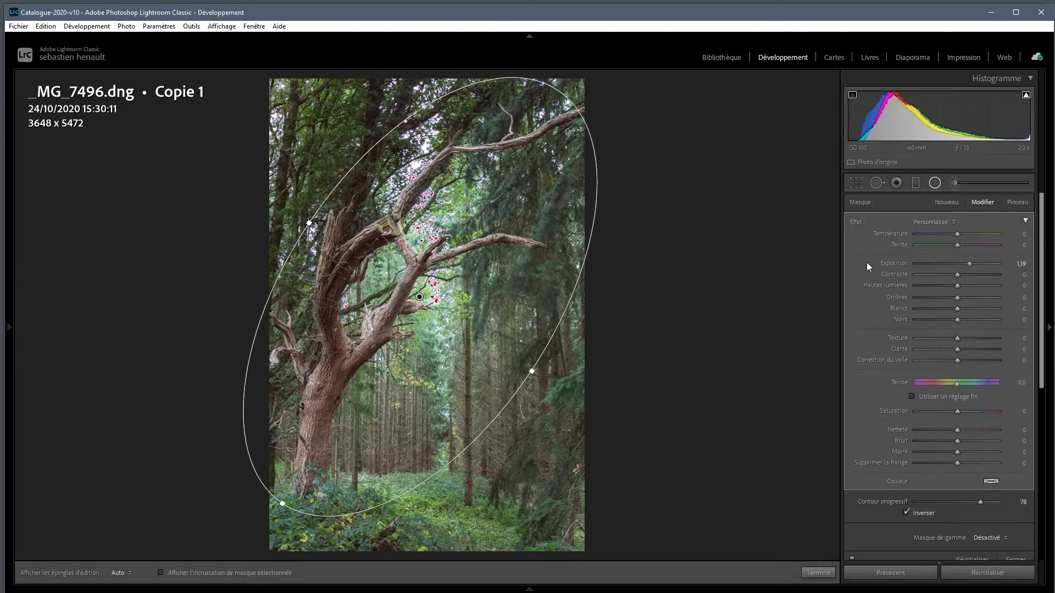
# Reset the radial filter's effects, turn off its inversion and set its Exposition to −0,34 to darken the surroundings
pyautogui.doubleClick(856, 222)
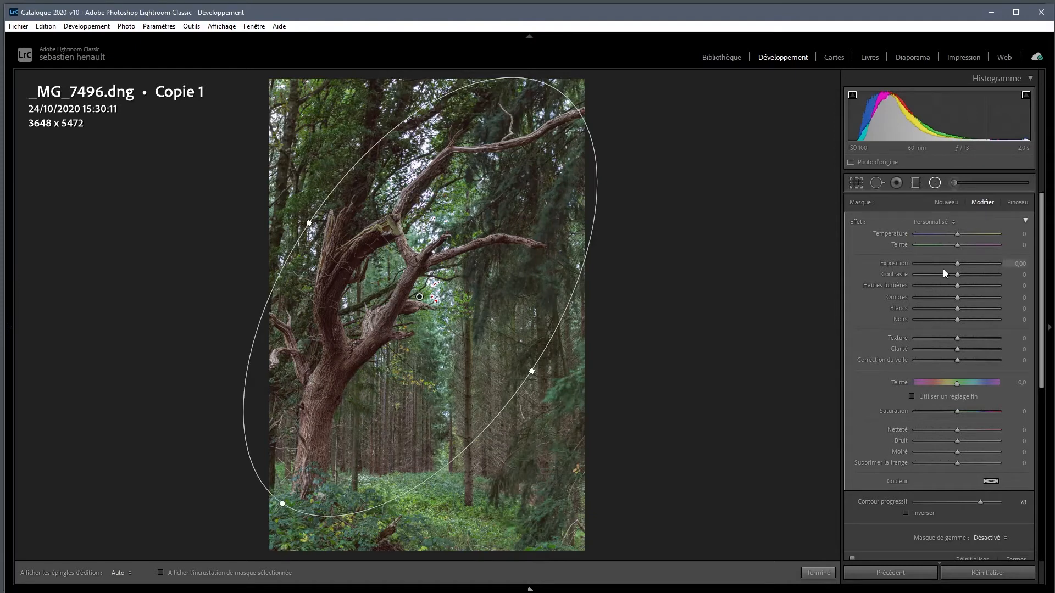
pyautogui.moveTo(955, 263); pyautogui.dragTo(951, 262)
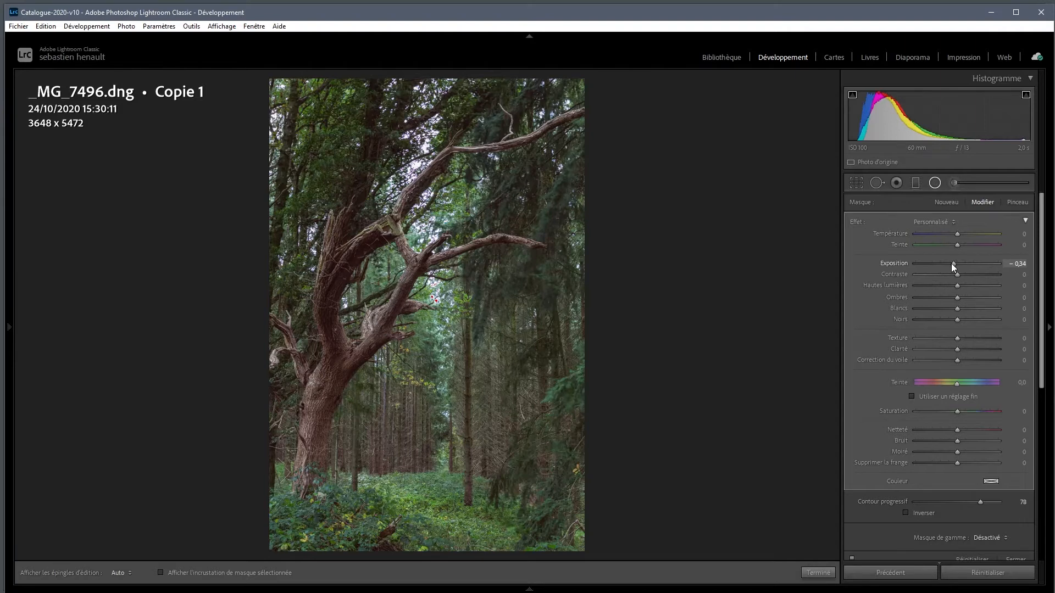
# Set the radial filter's Exposition to −0,61, then lengthen its ellipse and shift it slightly up and left over the tree
pyautogui.moveTo(951, 262); pyautogui.dragTo(948, 262)
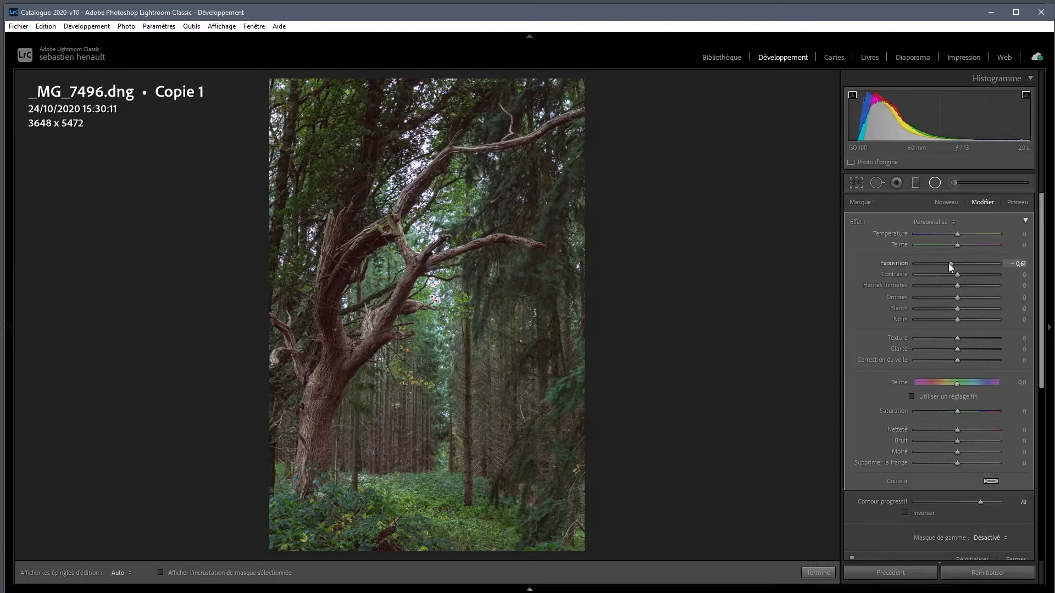
pyautogui.moveTo(416, 300)
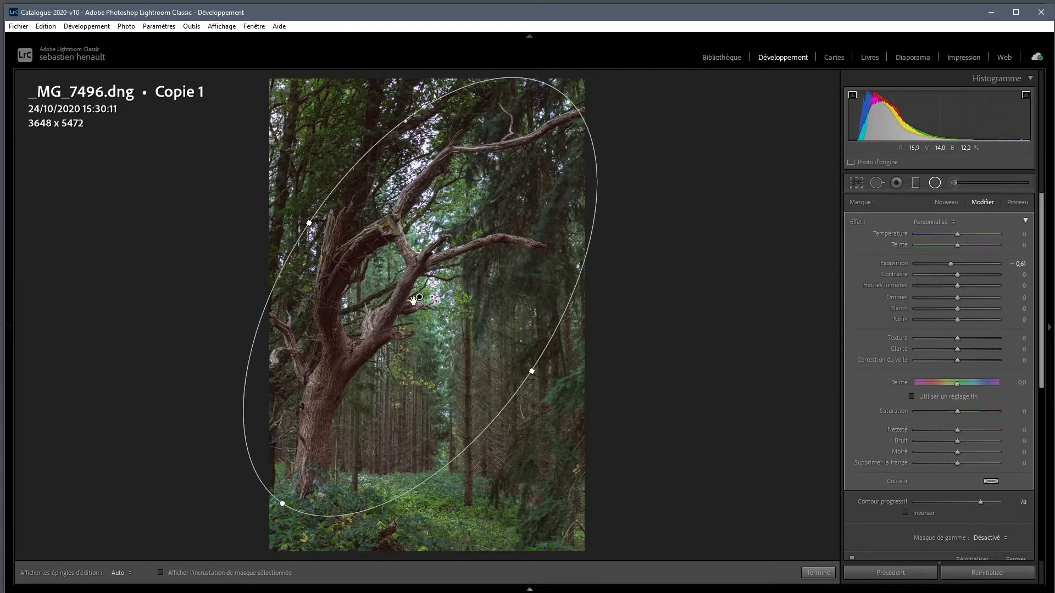
pyautogui.moveTo(419, 297); pyautogui.dragTo(410, 291)
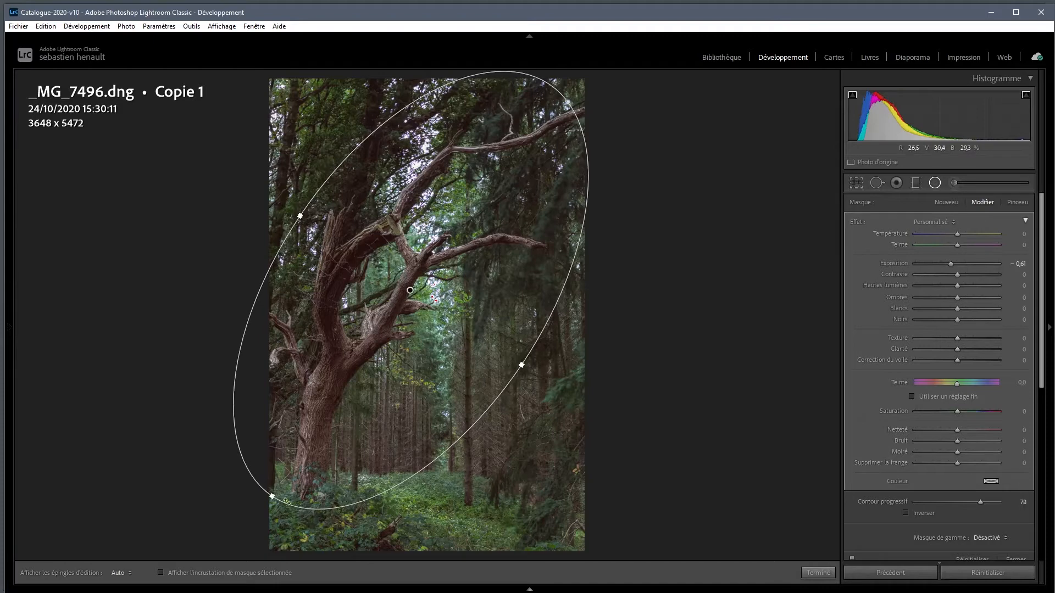
pyautogui.moveTo(272, 497); pyautogui.dragTo(245, 525)
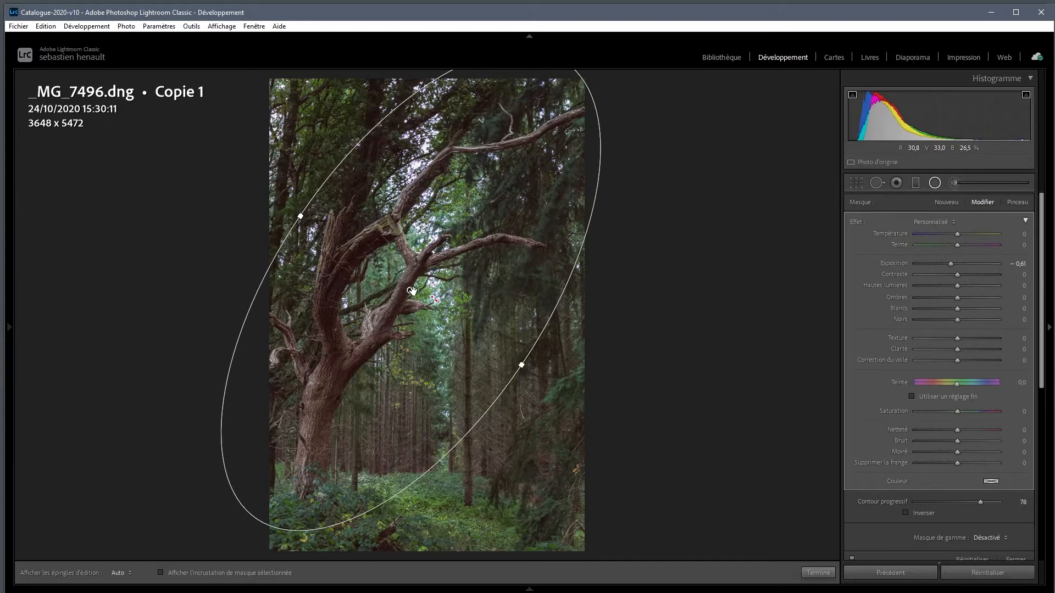
pyautogui.moveTo(412, 291)
pyautogui.moveTo(412, 292); pyautogui.dragTo(400, 287)
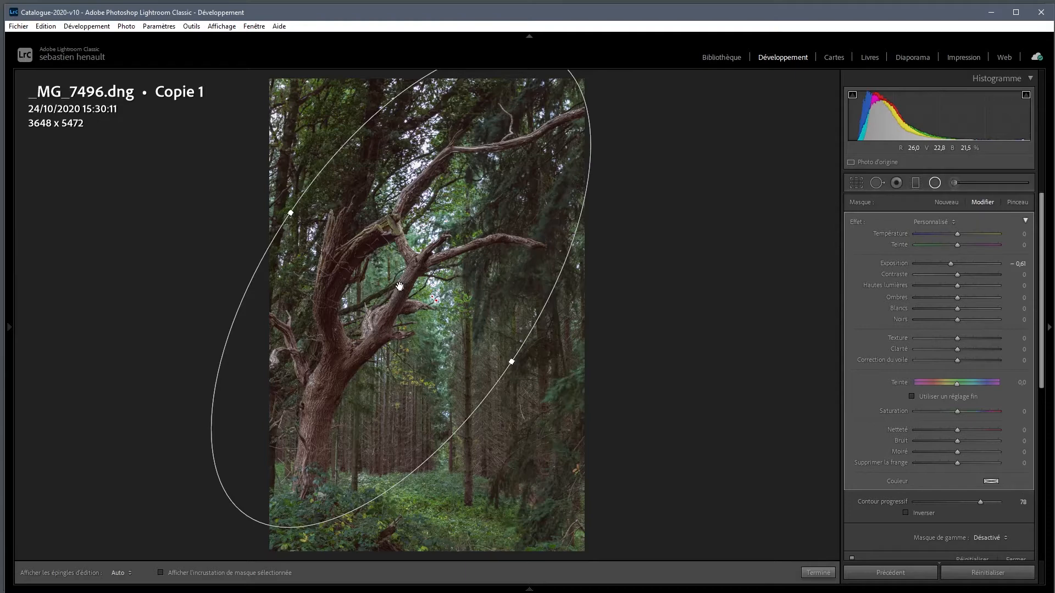
# With the mask overlay shown, set the Contour progressif to 43, then widen the ellipse and lower it around the tree
pyautogui.click(161, 574)
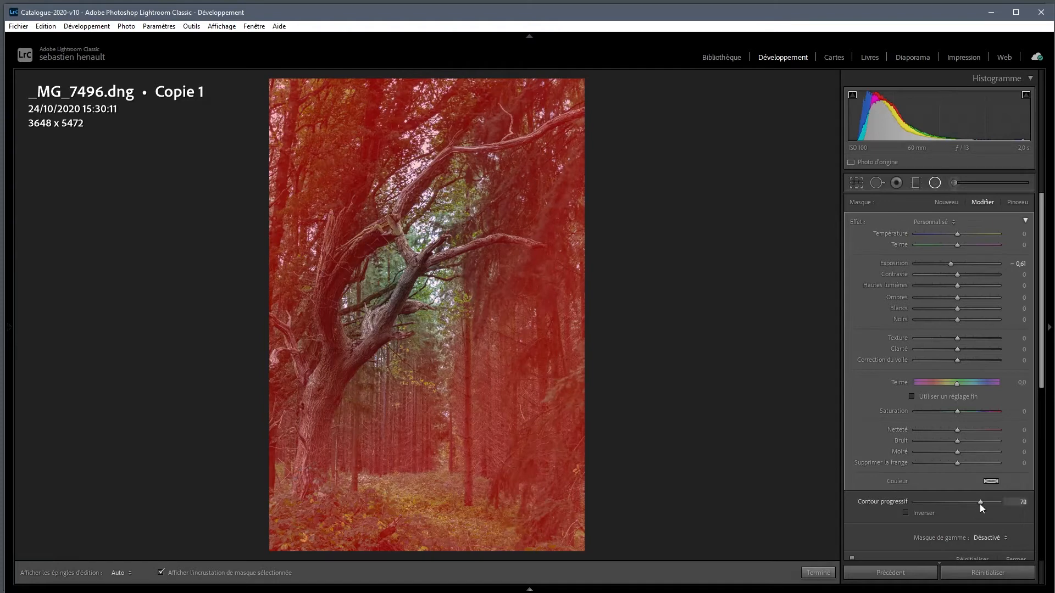
pyautogui.moveTo(975, 503); pyautogui.dragTo(963, 502)
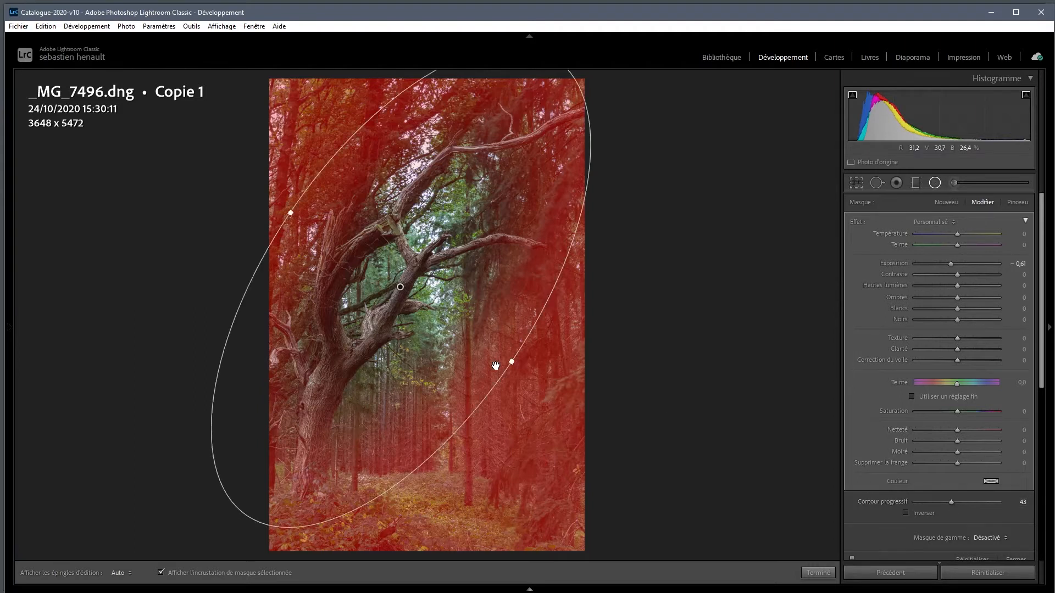
pyautogui.moveTo(513, 366); pyautogui.dragTo(531, 380)
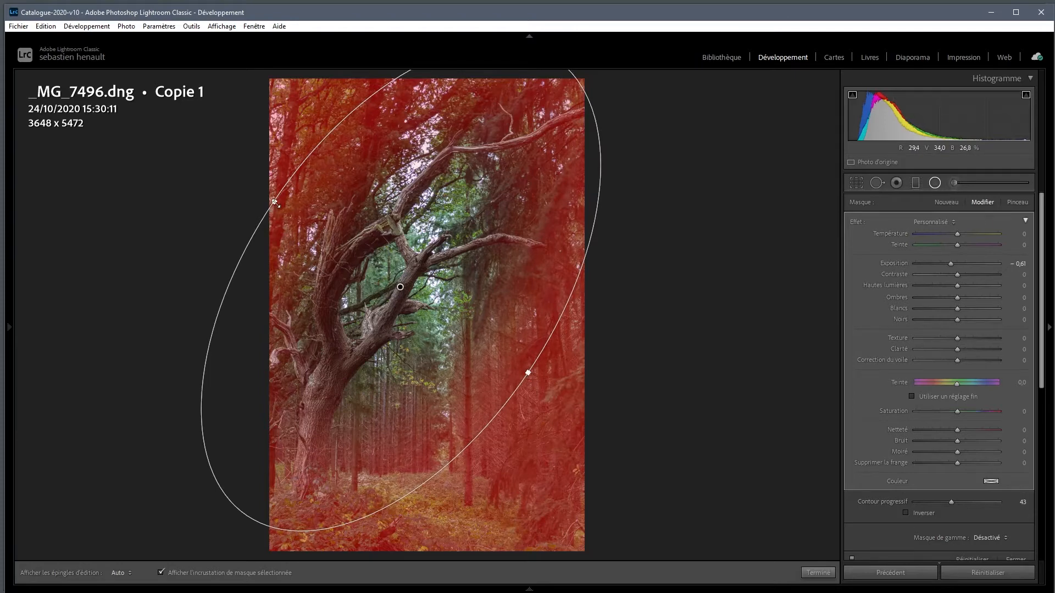
pyautogui.moveTo(275, 202); pyautogui.dragTo(268, 198)
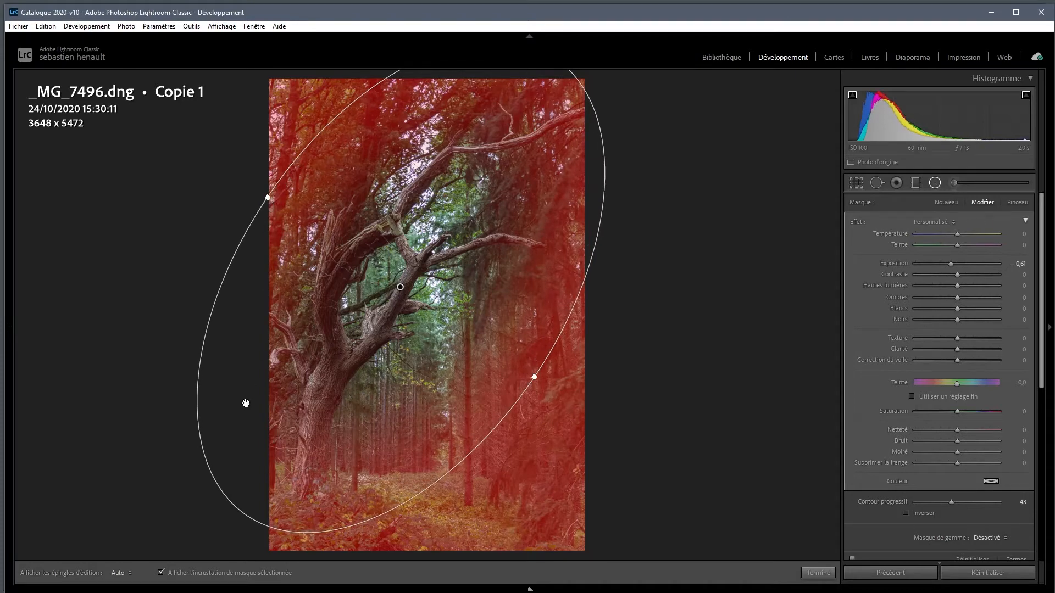
pyautogui.moveTo(366, 275); pyautogui.dragTo(354, 300)
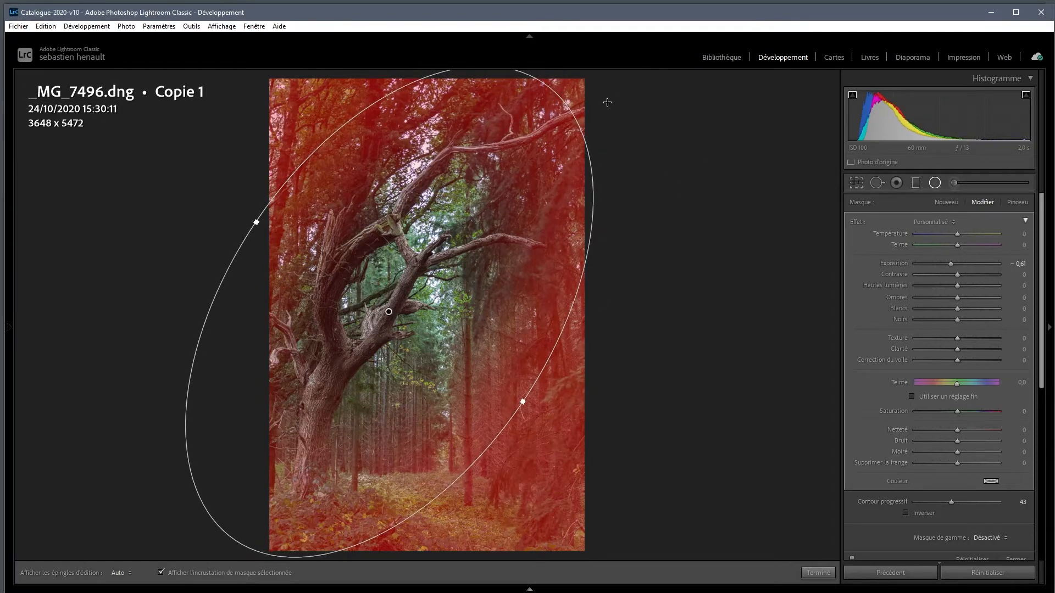
# Hide the photo information, extend the ellipse beyond the photo's upper and lower edges, and turn off the mask overlay
pyautogui.moveTo(8, 210)
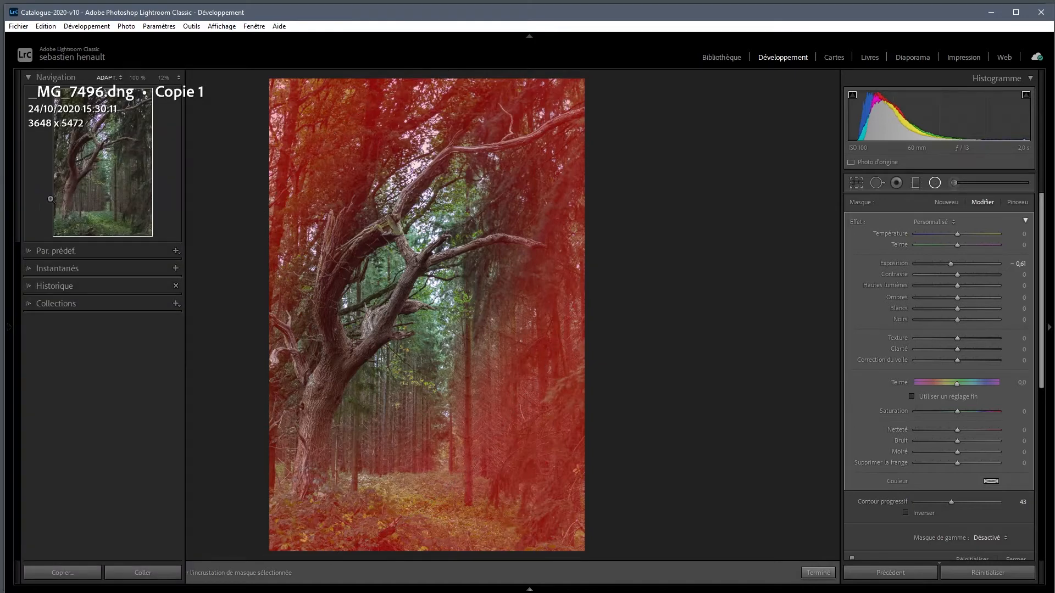
pyautogui.press('i')
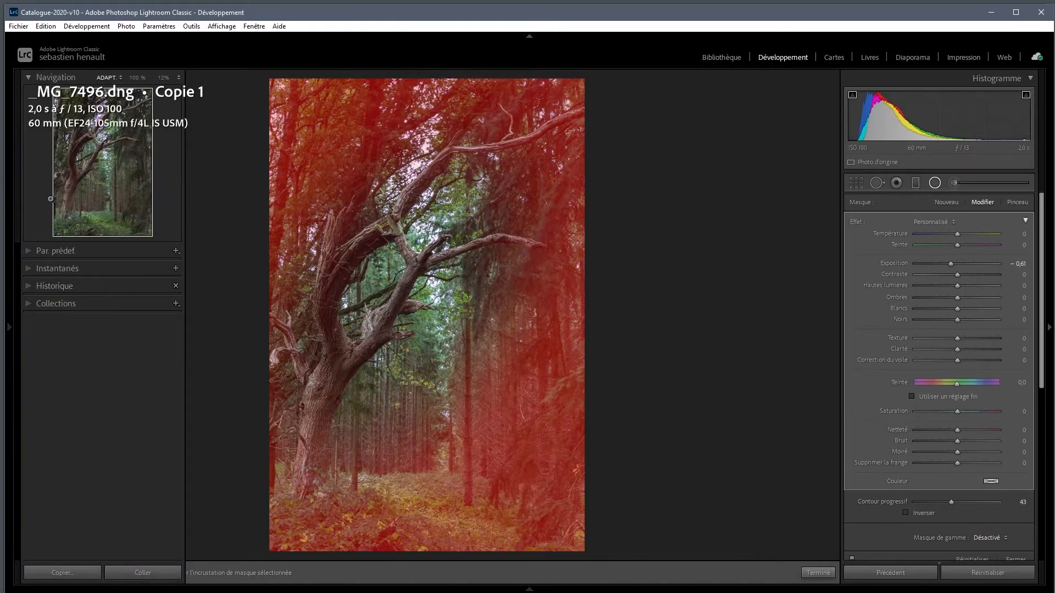
pyautogui.press('i')
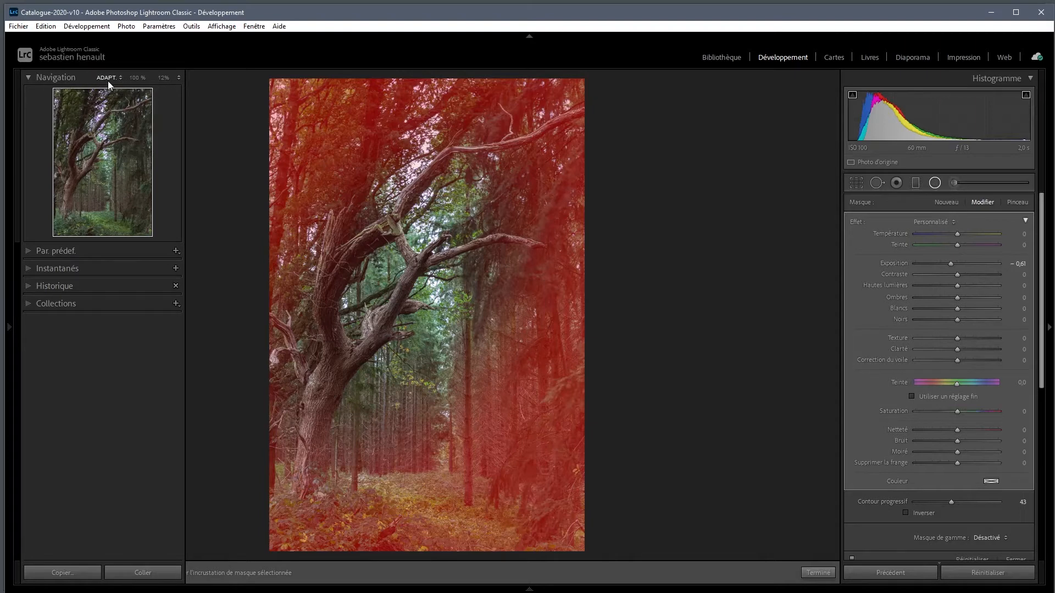
pyautogui.click(164, 78)
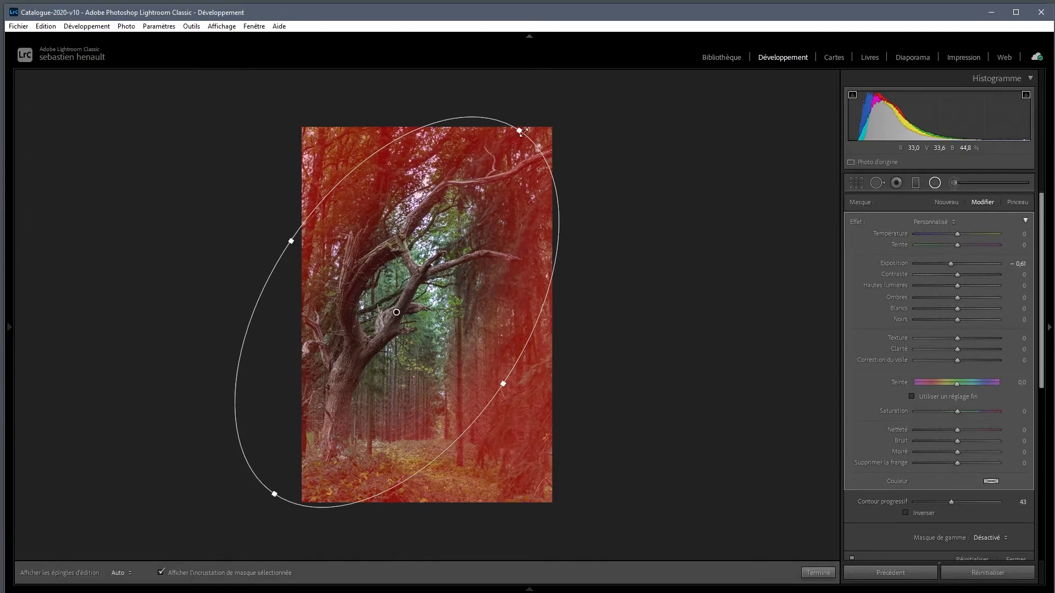
pyautogui.moveTo(521, 130); pyautogui.dragTo(572, 87)
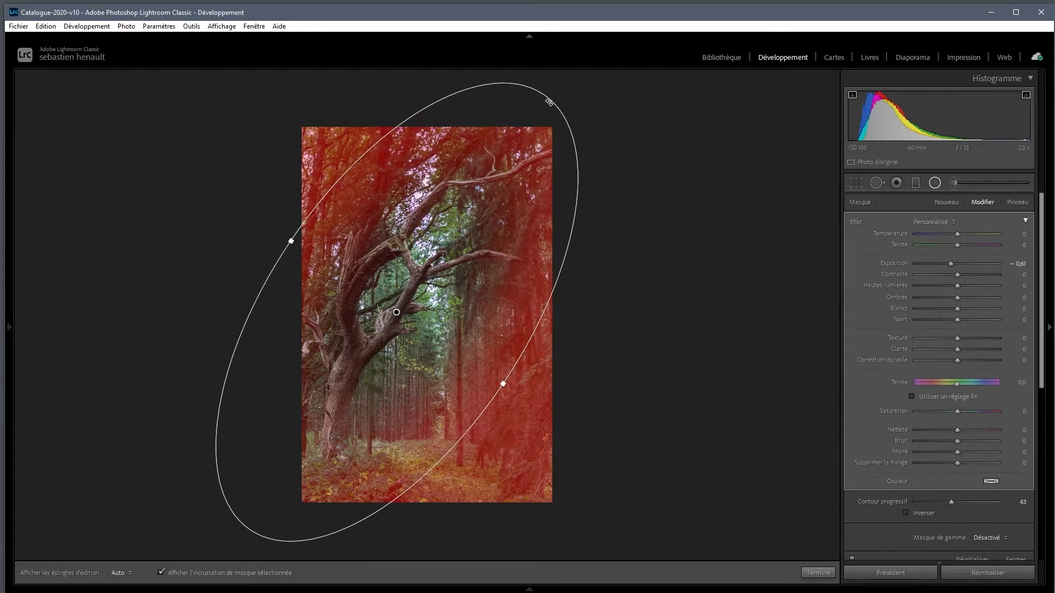
pyautogui.moveTo(374, 377)
pyautogui.mouseDown()
pyautogui.moveTo(390, 366)
pyautogui.moveTo(377, 365)
pyautogui.mouseUp()
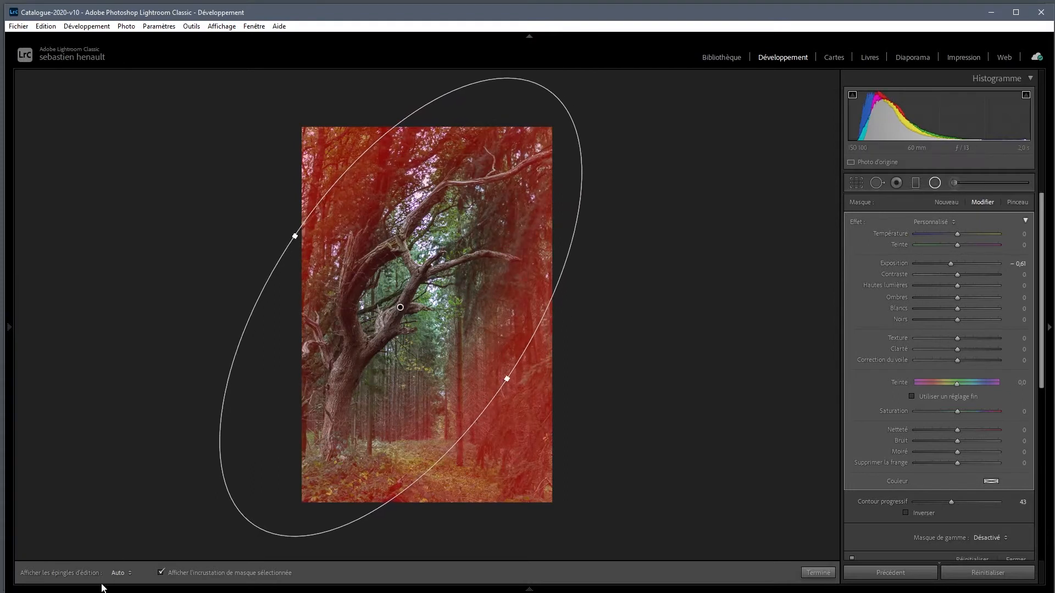
pyautogui.click(160, 573)
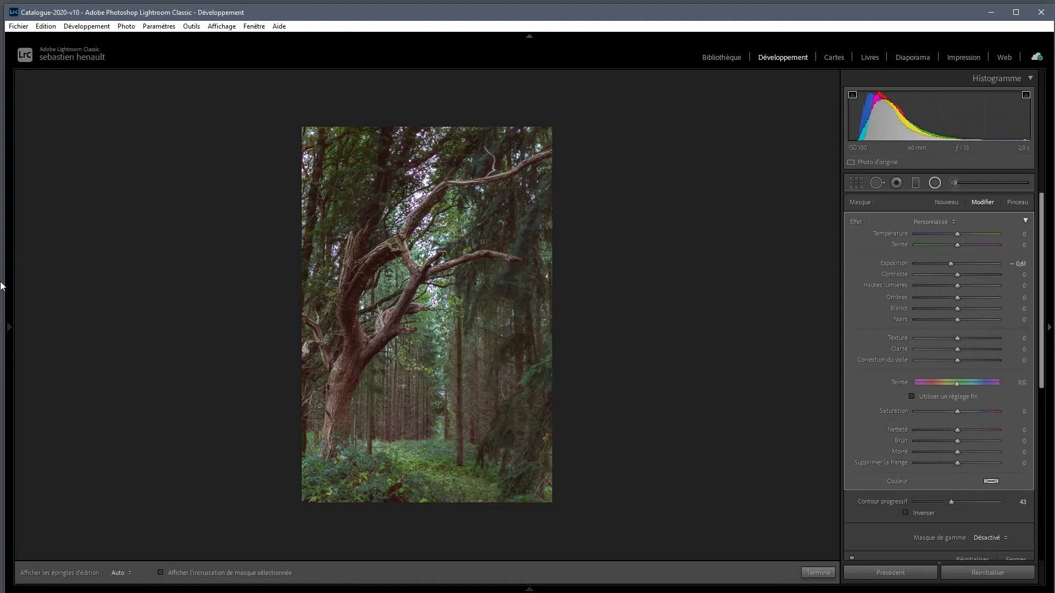
# Darken the surroundings further by setting the radial filter's Exposition to −1,30, judging it on the fitted photo
pyautogui.moveTo(7, 330)
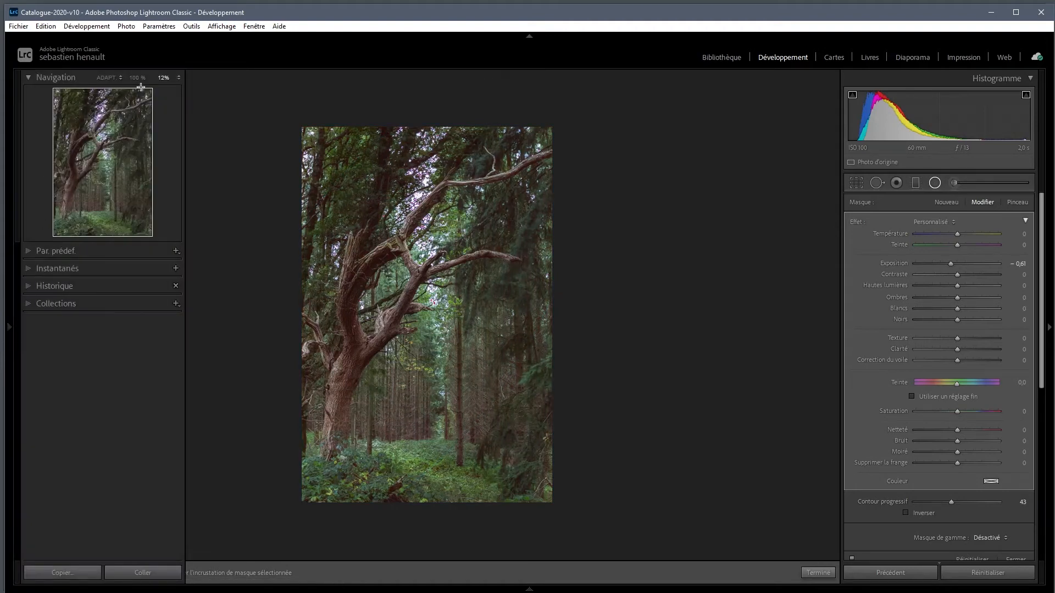
pyautogui.click(107, 78)
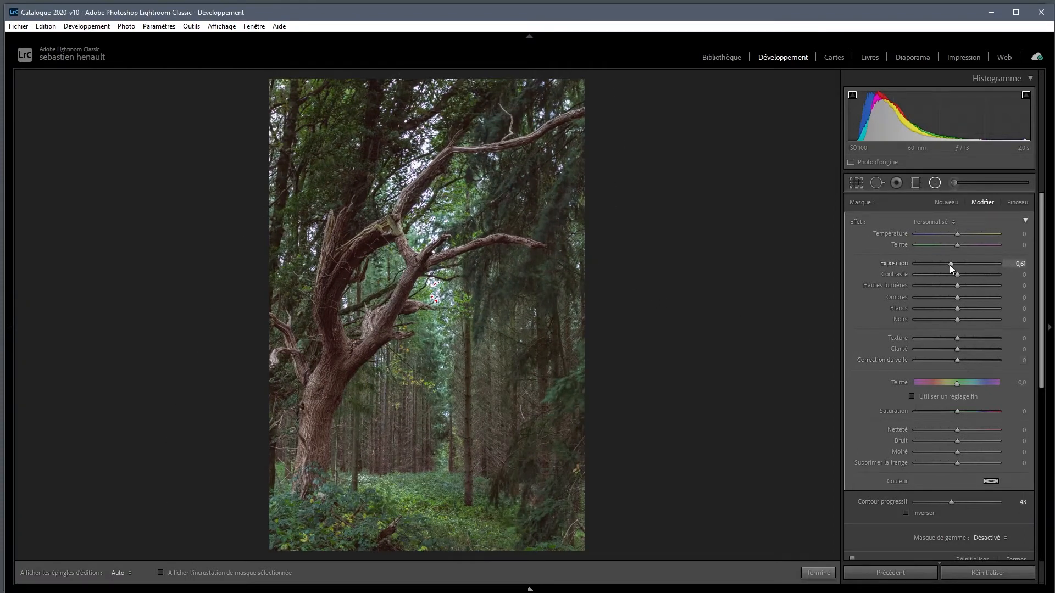
pyautogui.moveTo(950, 265); pyautogui.dragTo(946, 266)
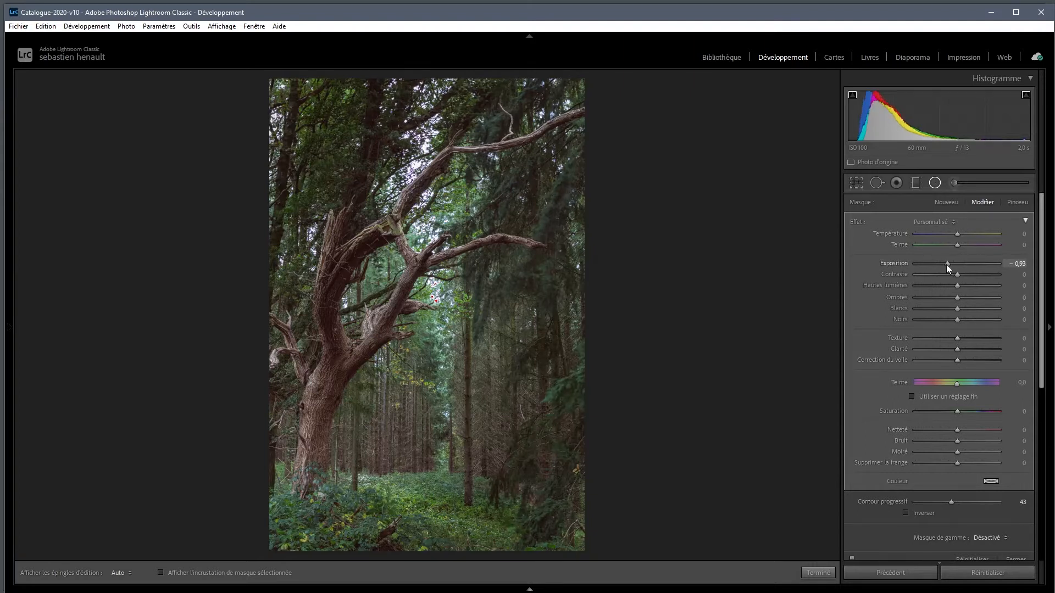
pyautogui.moveTo(946, 265); pyautogui.dragTo(942, 264)
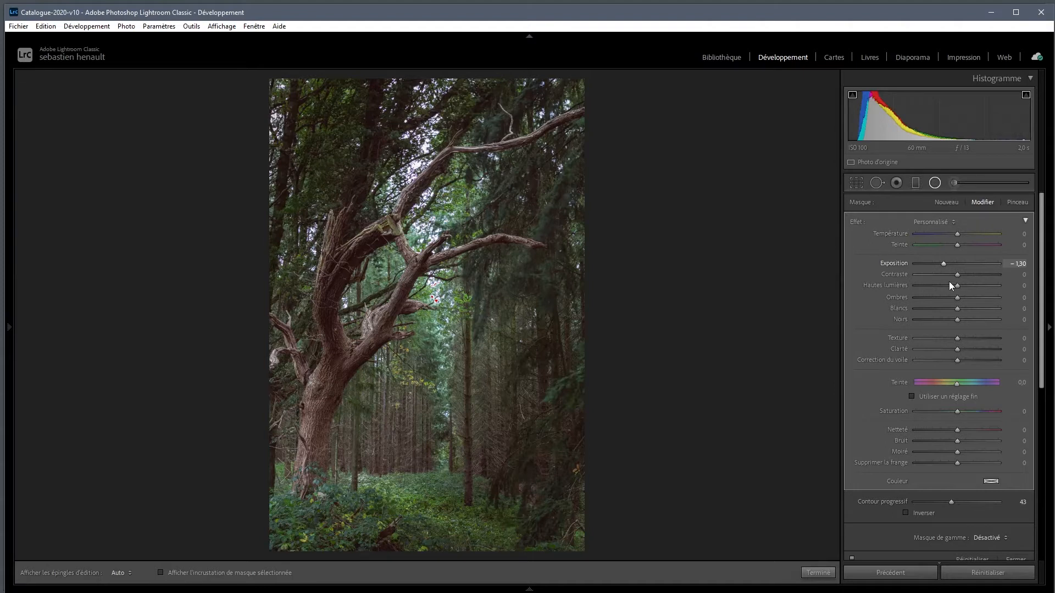
# Compare the photo with and without the radial filter, then finish editing the filter
pyautogui.moveTo(1040, 315); pyautogui.dragTo(1044, 357)
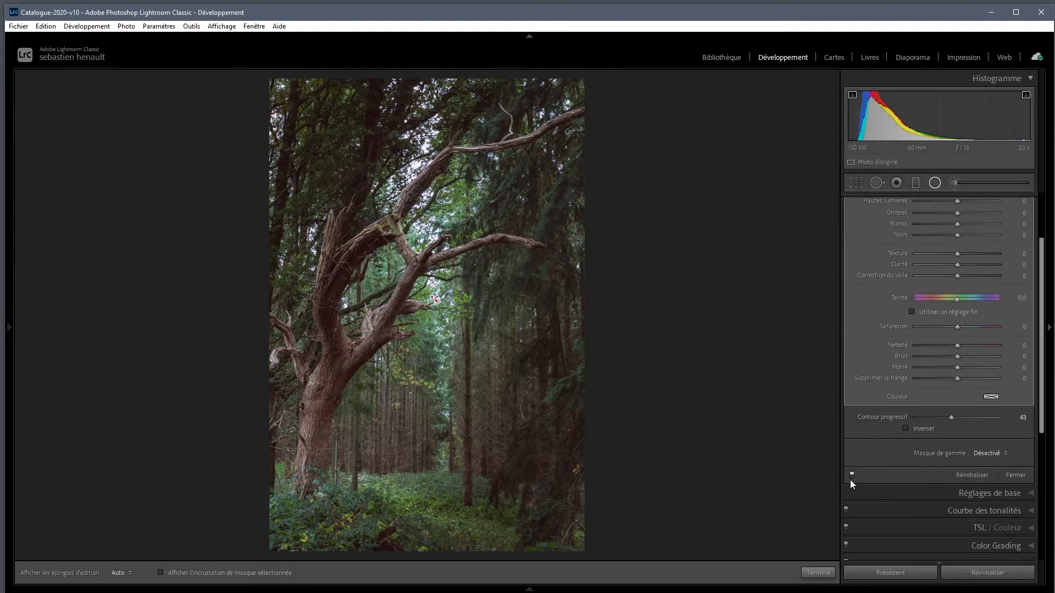
pyautogui.click(850, 480)
pyautogui.click(850, 479)
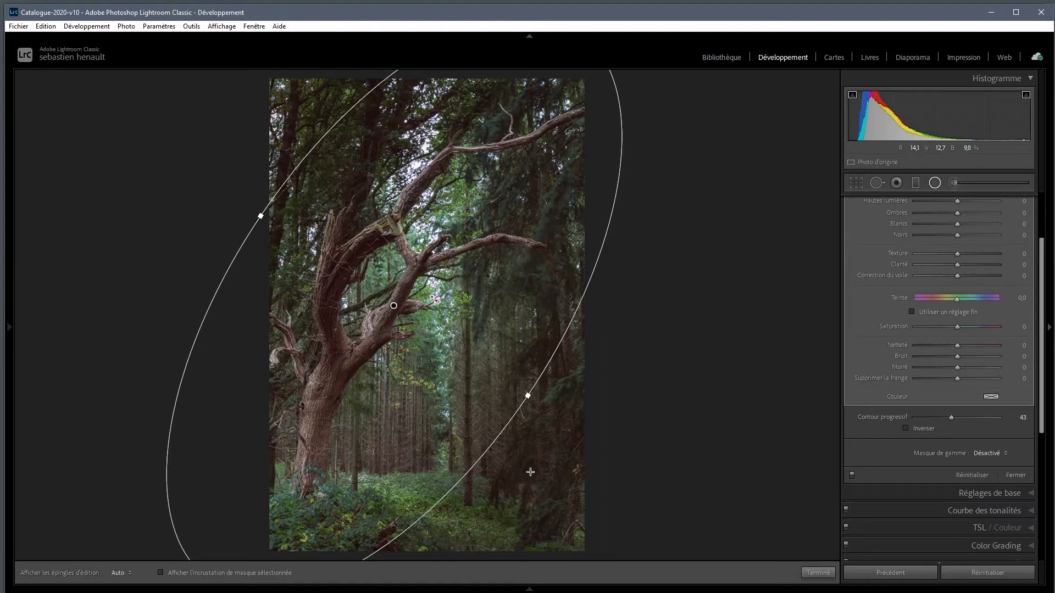
pyautogui.click(817, 573)
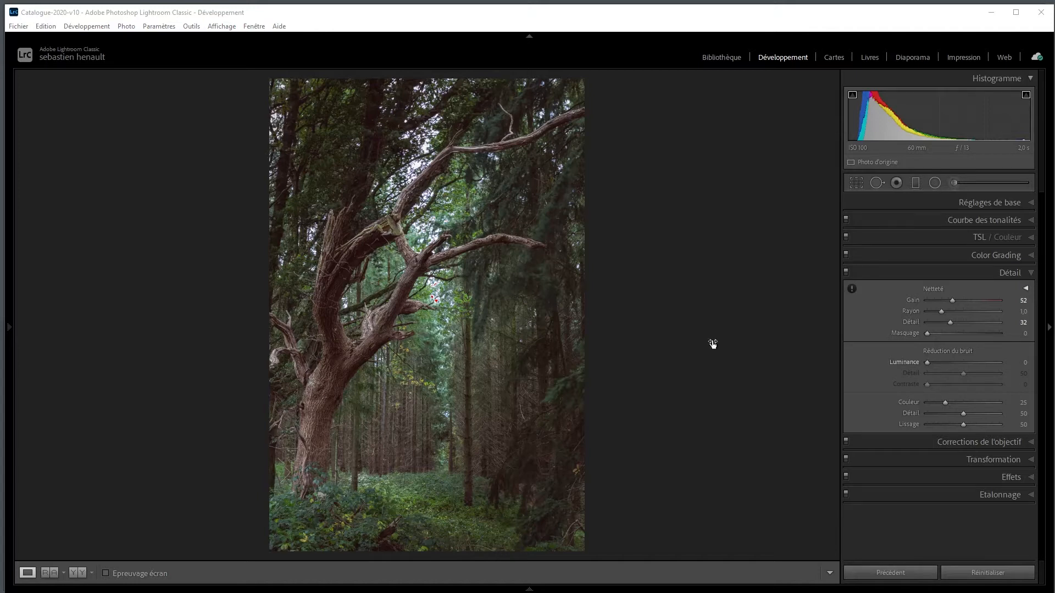
# Set up an adjustment brush with Taille 11 and Exposition 0,34 for the dead tree's trunk, viewed at 100 %
pyautogui.click(619, 21)
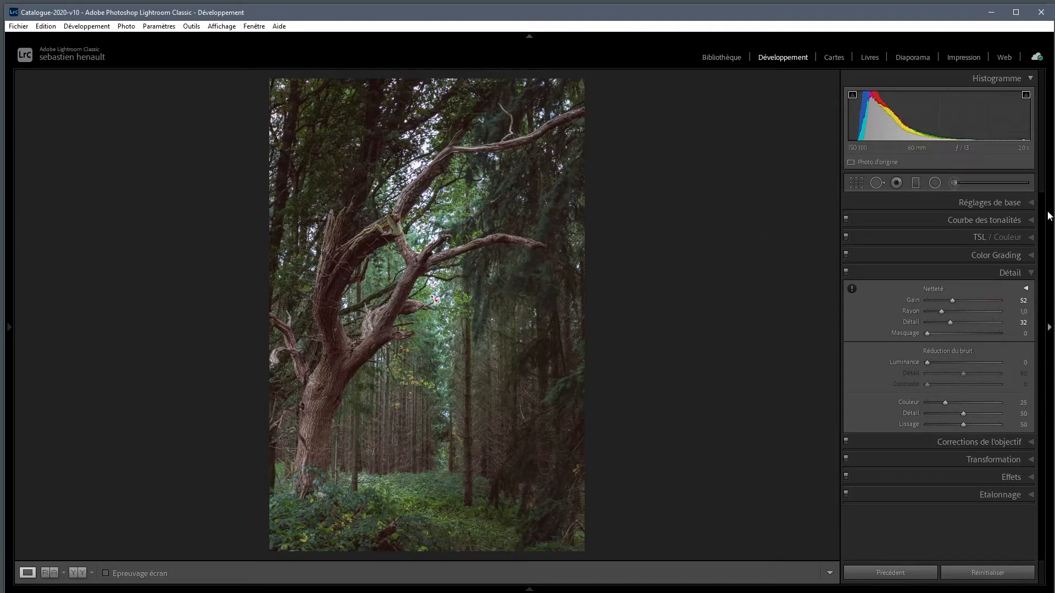
pyautogui.click(955, 181)
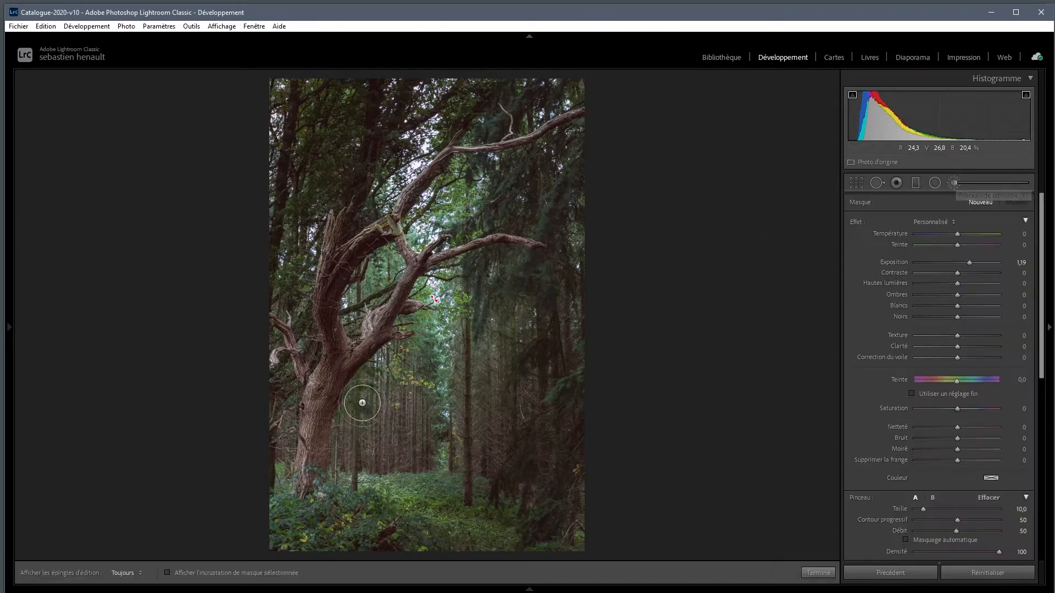
pyautogui.scroll(-5, 362, 403)
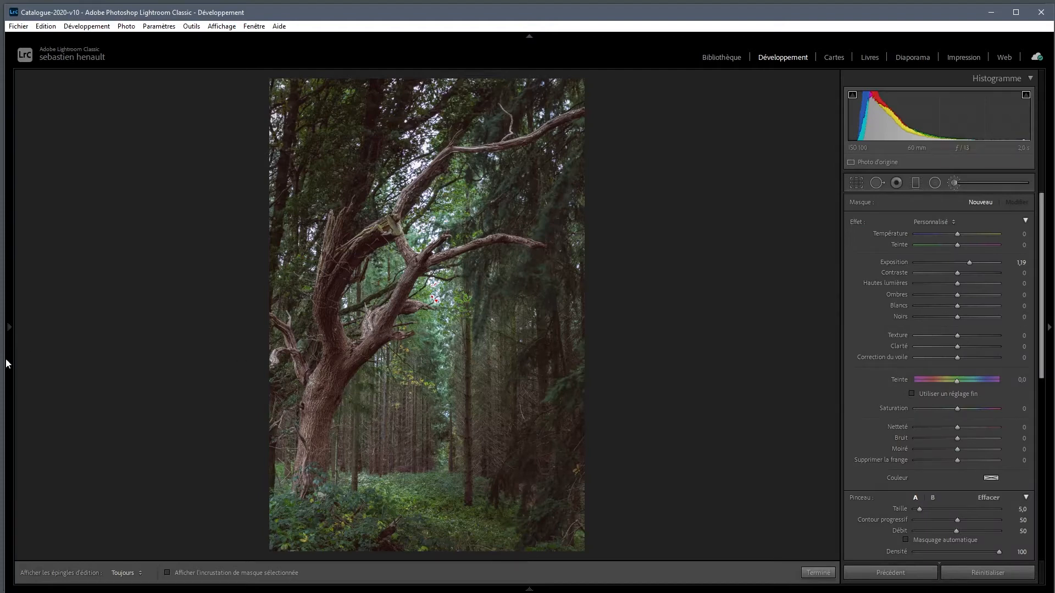
pyautogui.moveTo(6, 364)
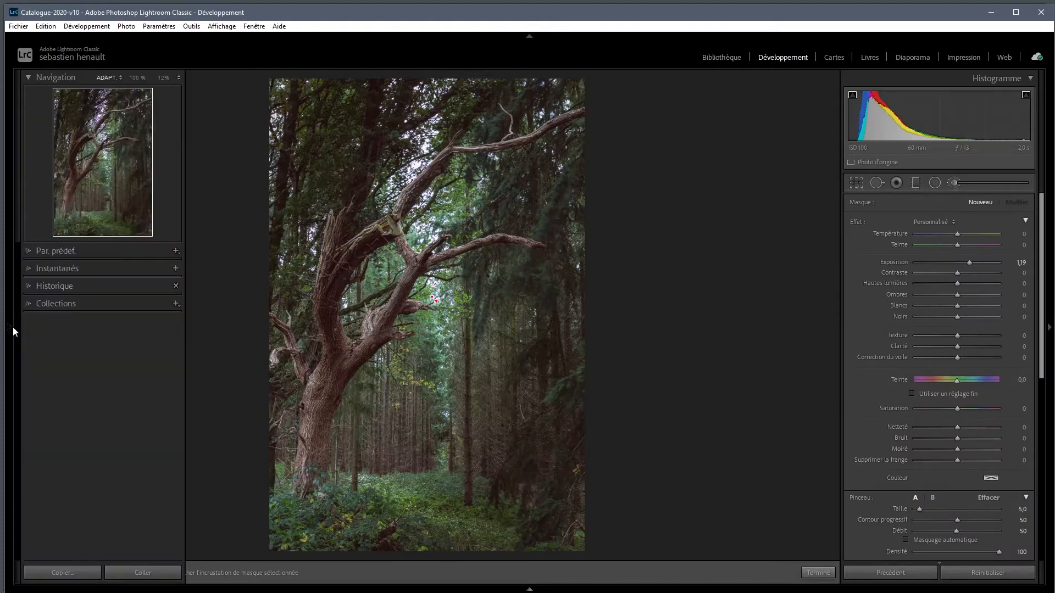
pyautogui.click(137, 77)
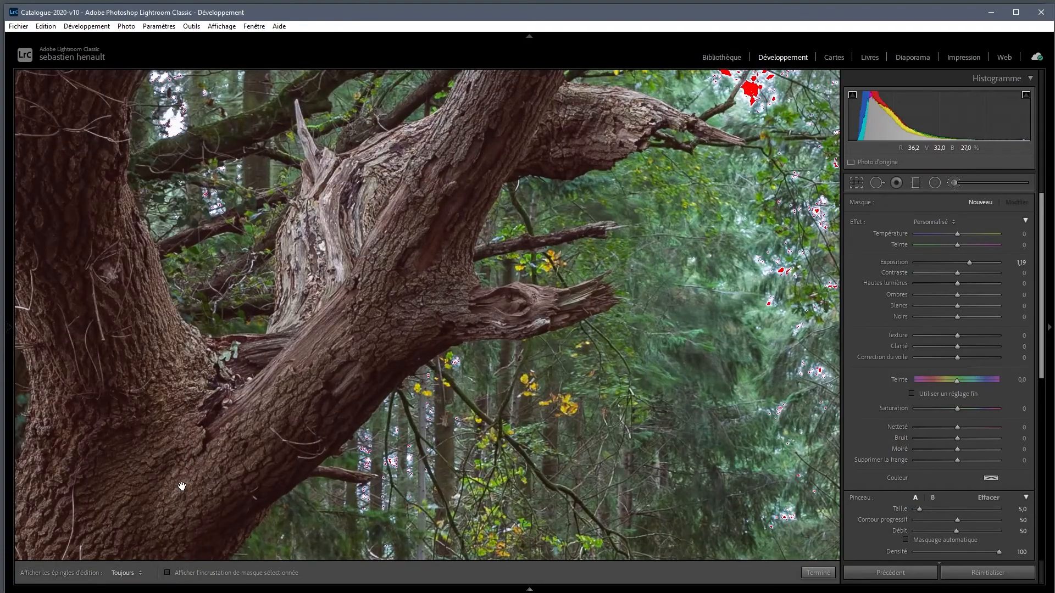
pyautogui.moveTo(205, 477); pyautogui.dragTo(430, 247)
pyautogui.moveTo(294, 511); pyautogui.dragTo(426, 285)
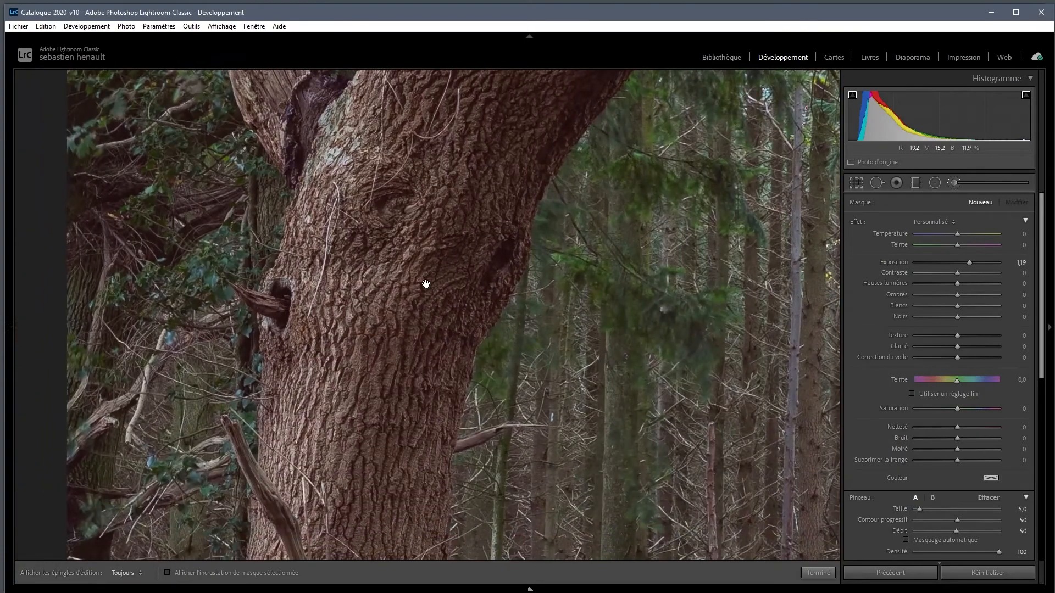
pyautogui.moveTo(346, 497); pyautogui.dragTo(379, 382)
pyautogui.scroll(5, 380, 381)
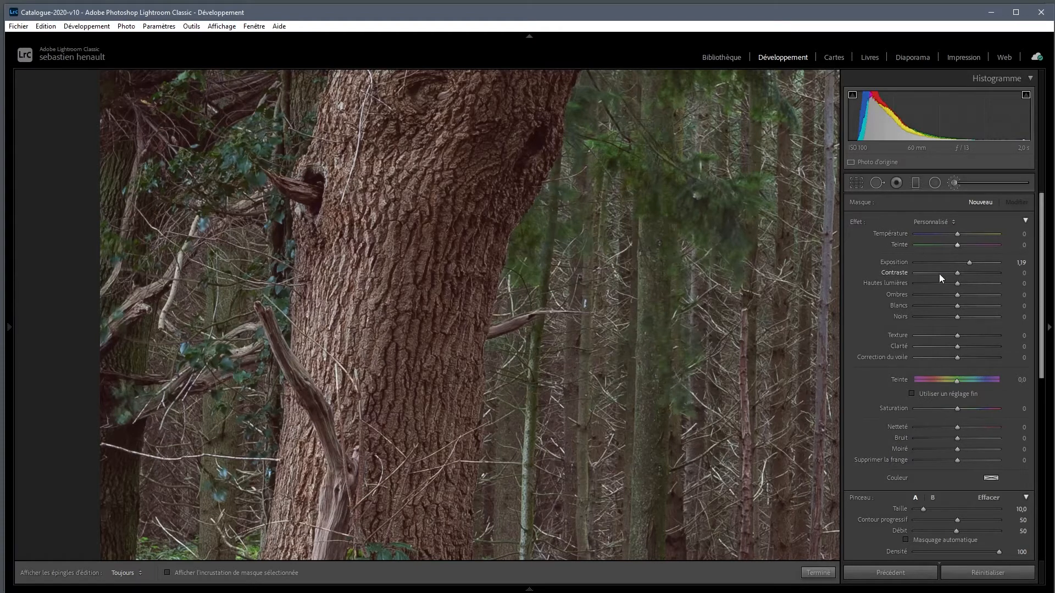
pyautogui.moveTo(971, 262); pyautogui.dragTo(961, 261)
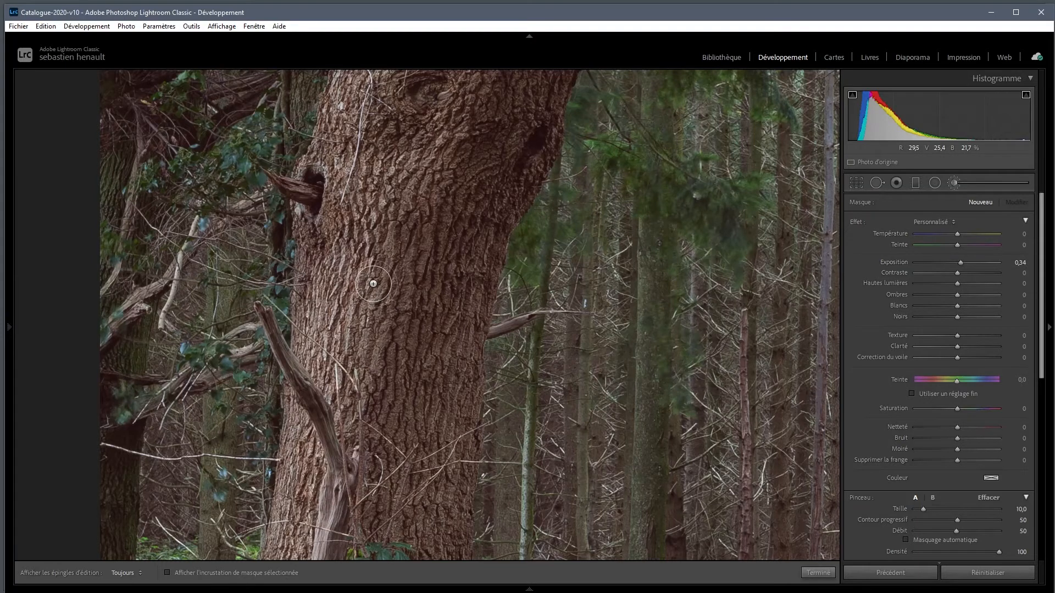
pyautogui.scroll(1, 369, 279)
# Paint the brightening over the dead tree's lower trunk down to its base, hiding the edit pin while brushing
pyautogui.press('h')
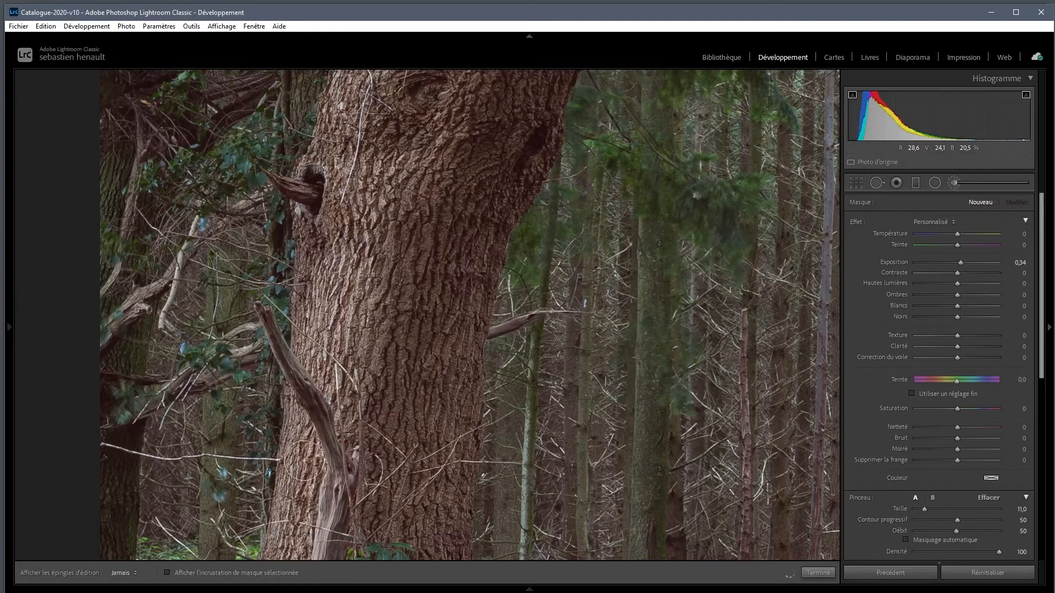
pyautogui.moveTo(324, 257)
pyautogui.mouseDown()
pyautogui.moveTo(314, 388)
pyautogui.moveTo(363, 446)
pyautogui.moveTo(372, 281)
pyautogui.mouseUp()
pyautogui.press('space')
pyautogui.press('h')
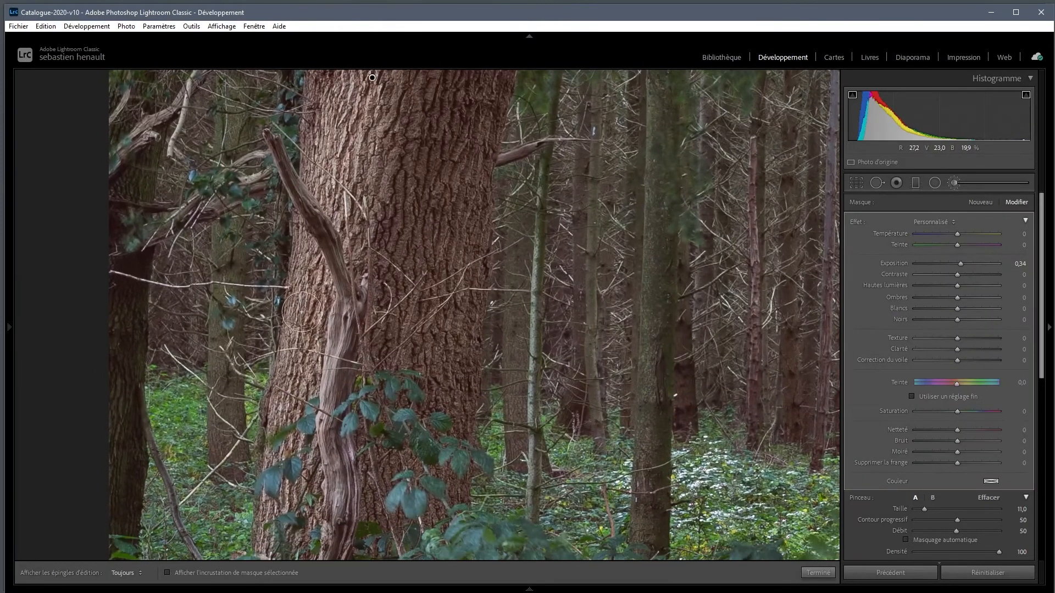
pyautogui.moveTo(280, 524)
pyautogui.mouseDown()
pyautogui.moveTo(297, 332)
pyautogui.moveTo(308, 326)
pyautogui.mouseUp()
pyautogui.press('space')
pyautogui.moveTo(419, 134); pyautogui.dragTo(401, 536)
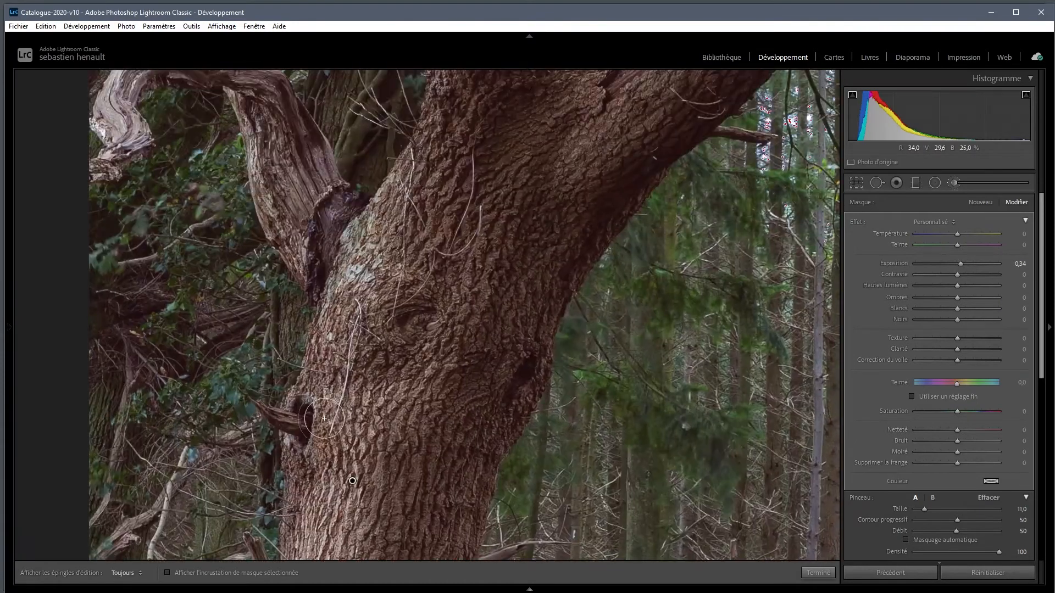
# Continue painting the brightening up the upper trunk and onto the limbs branching from it
pyautogui.press('h')
pyautogui.moveTo(400, 343)
pyautogui.mouseDown()
pyautogui.moveTo(470, 295)
pyautogui.moveTo(475, 269)
pyautogui.moveTo(355, 447)
pyautogui.moveTo(369, 336)
pyautogui.moveTo(415, 173)
pyautogui.moveTo(461, 192)
pyautogui.moveTo(483, 332)
pyautogui.mouseUp()
pyautogui.press('space')
pyautogui.moveTo(500, 250)
pyautogui.mouseDown()
pyautogui.moveTo(461, 179)
pyautogui.moveTo(369, 430)
pyautogui.mouseUp()
pyautogui.moveTo(735, 145)
pyautogui.mouseDown()
pyautogui.moveTo(654, 236)
pyautogui.moveTo(754, 142)
pyautogui.moveTo(368, 269)
pyautogui.moveTo(335, 398)
pyautogui.moveTo(245, 233)
pyautogui.mouseUp()
pyautogui.press('space')
pyautogui.moveTo(457, 82)
pyautogui.mouseDown()
pyautogui.moveTo(361, 269)
pyautogui.moveTo(379, 203)
pyautogui.moveTo(286, 188)
pyautogui.moveTo(354, 460)
pyautogui.moveTo(769, 187)
pyautogui.moveTo(809, 90)
pyautogui.moveTo(601, 378)
pyautogui.moveTo(783, 124)
pyautogui.mouseUp()
pyautogui.press('space')
# Brush the brightening along the dead tree's upper branches up to their broken ends
pyautogui.moveTo(550, 110); pyautogui.dragTo(569, 420)
pyautogui.moveTo(385, 264)
pyautogui.mouseDown()
pyautogui.moveTo(366, 166)
pyautogui.moveTo(319, 501)
pyautogui.moveTo(494, 204)
pyautogui.moveTo(544, 154)
pyautogui.mouseUp()
pyautogui.press('space')
pyautogui.moveTo(569, 117)
pyautogui.mouseDown()
pyautogui.moveTo(313, 388)
pyautogui.moveTo(216, 329)
pyautogui.moveTo(492, 173)
pyautogui.moveTo(782, 305)
pyautogui.moveTo(657, 480)
pyautogui.moveTo(642, 296)
pyautogui.mouseUp()
pyautogui.press('space')
pyautogui.moveTo(642, 308)
pyautogui.mouseDown()
pyautogui.moveTo(640, 379)
pyautogui.moveTo(660, 364)
pyautogui.moveTo(691, 176)
pyautogui.moveTo(726, 193)
pyautogui.moveTo(458, 456)
pyautogui.mouseUp()
pyautogui.press('space')
pyautogui.press('space')
pyautogui.moveTo(559, 376); pyautogui.dragTo(759, 300)
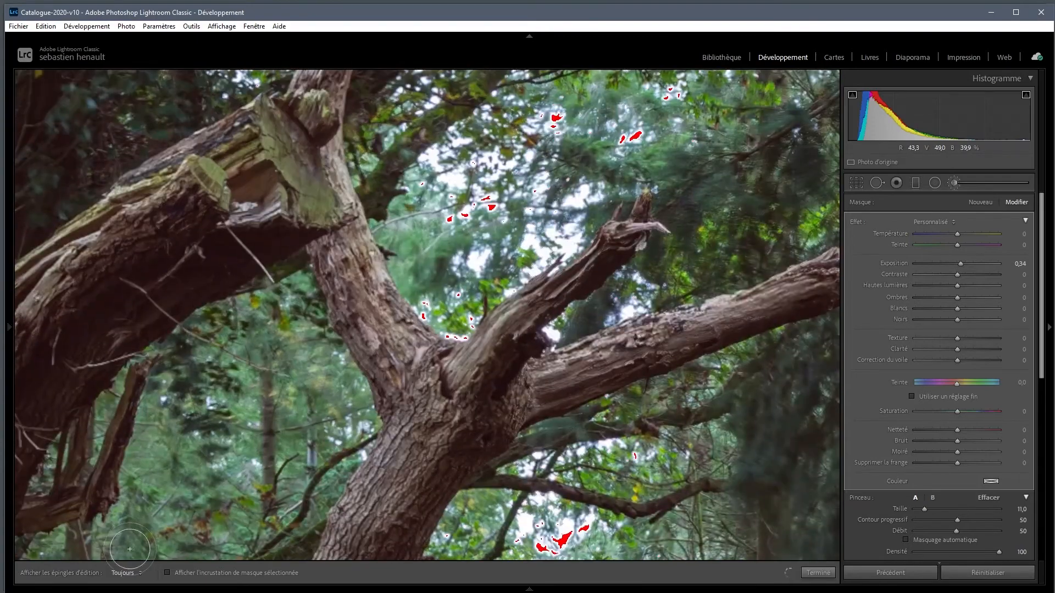
# View the whole photo and briefly show the mask overlay to check the brush coverage on the tree
pyautogui.moveTo(8, 237)
pyautogui.click(106, 80)
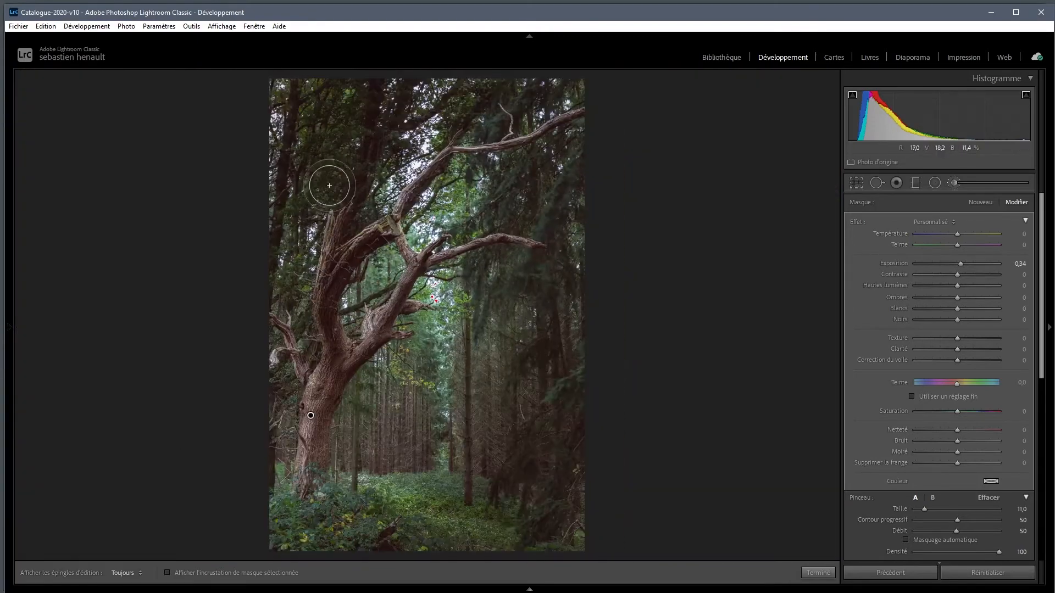
pyautogui.click(167, 572)
pyautogui.click(167, 573)
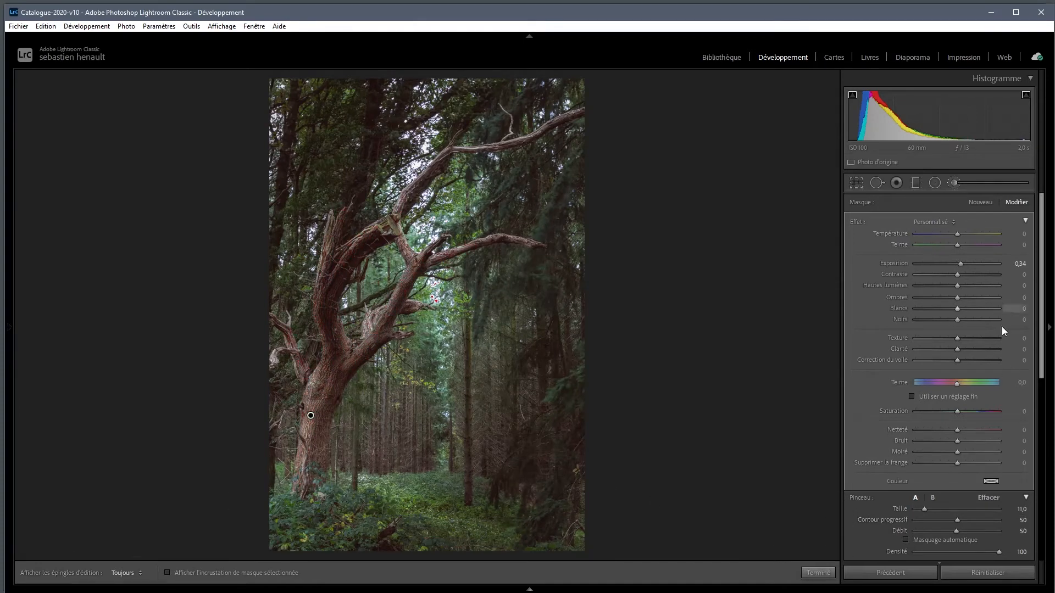
# Compare the photo with and without the adjustment brush, then finish editing the brush
pyautogui.moveTo(1041, 342); pyautogui.dragTo(1043, 426)
pyautogui.click(852, 430)
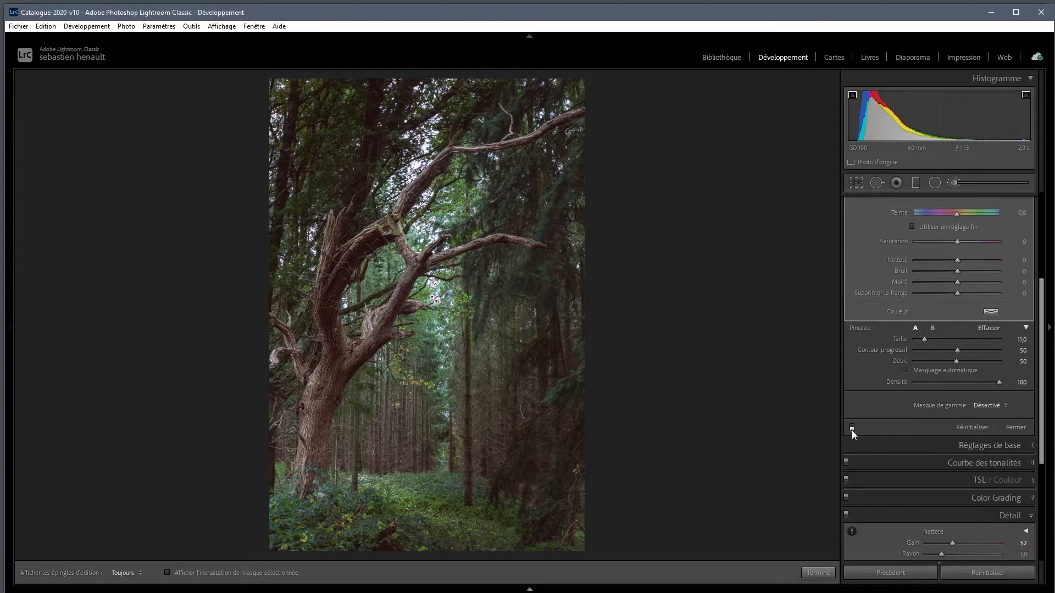
pyautogui.click(852, 429)
pyautogui.click(851, 429)
pyautogui.click(851, 430)
pyautogui.click(817, 573)
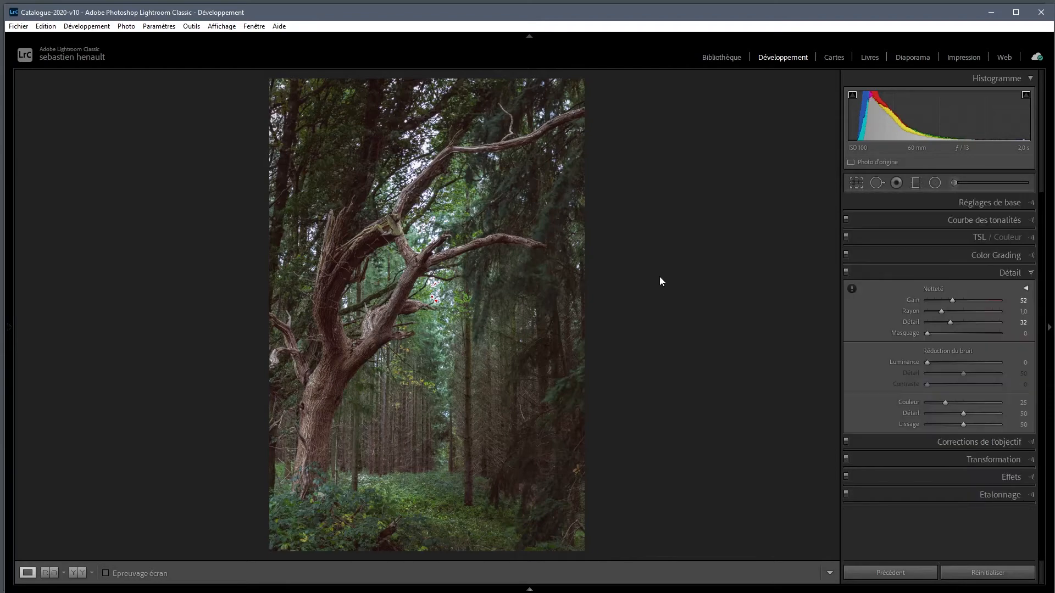
# Return to the library and open the developed virtual copy of _MG_7496 as a smart object in Photoshop
pyautogui.click(724, 57)
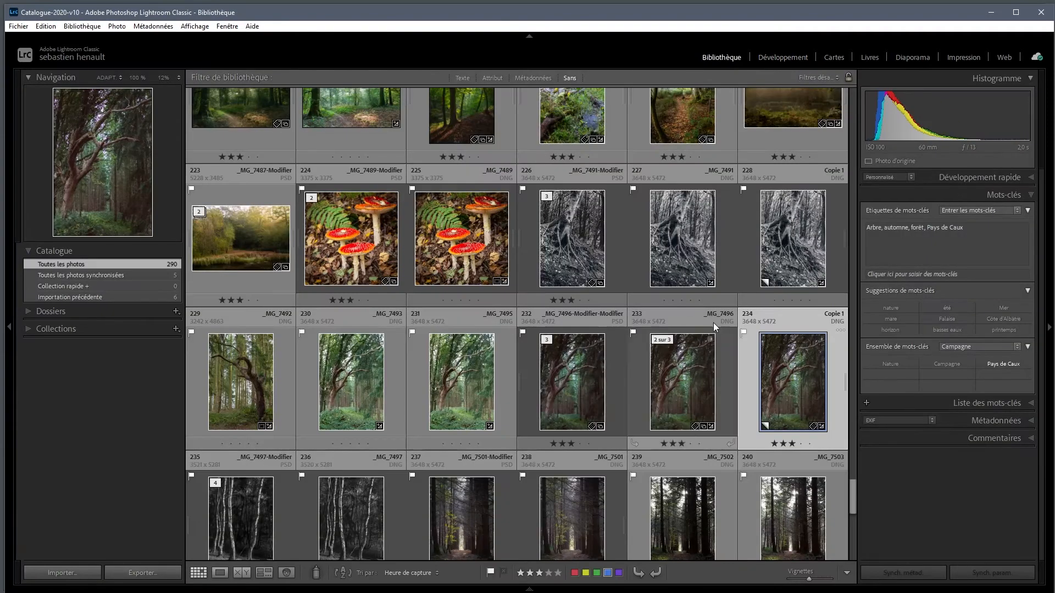
pyautogui.rightClick(786, 377)
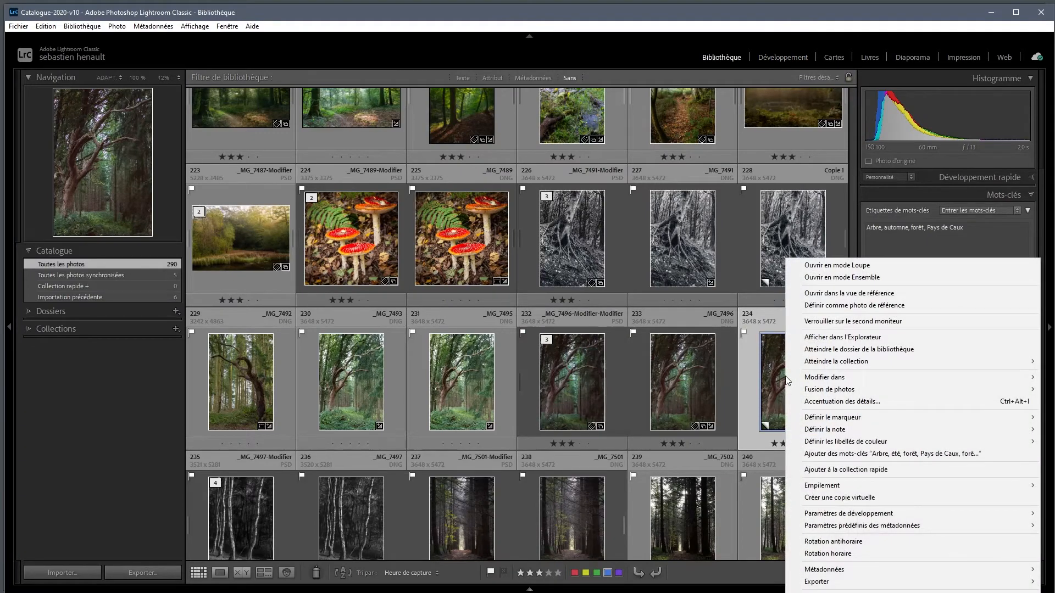
pyautogui.moveTo(823, 378)
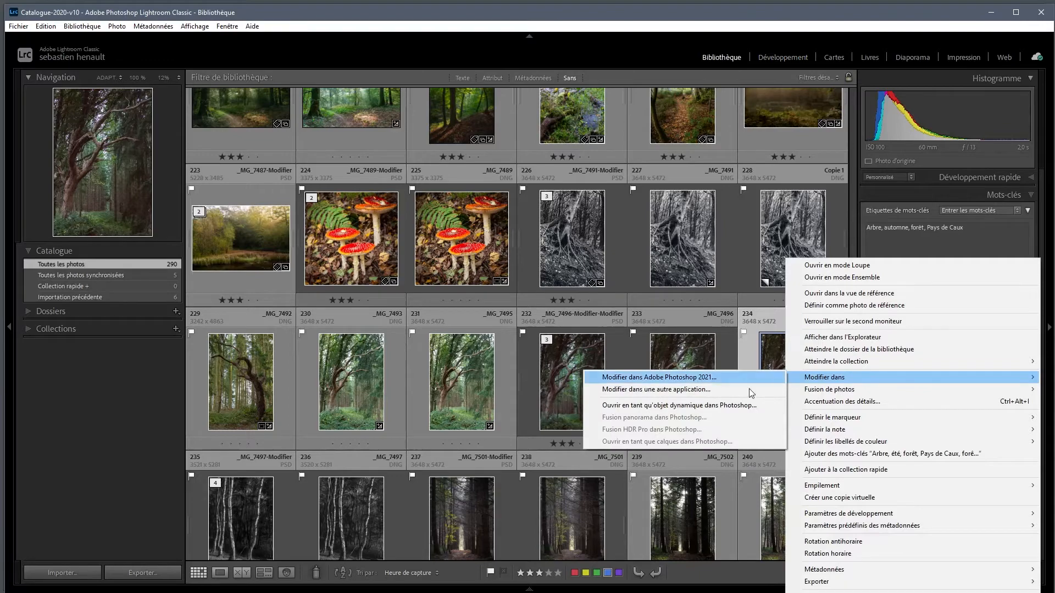
pyautogui.click(723, 405)
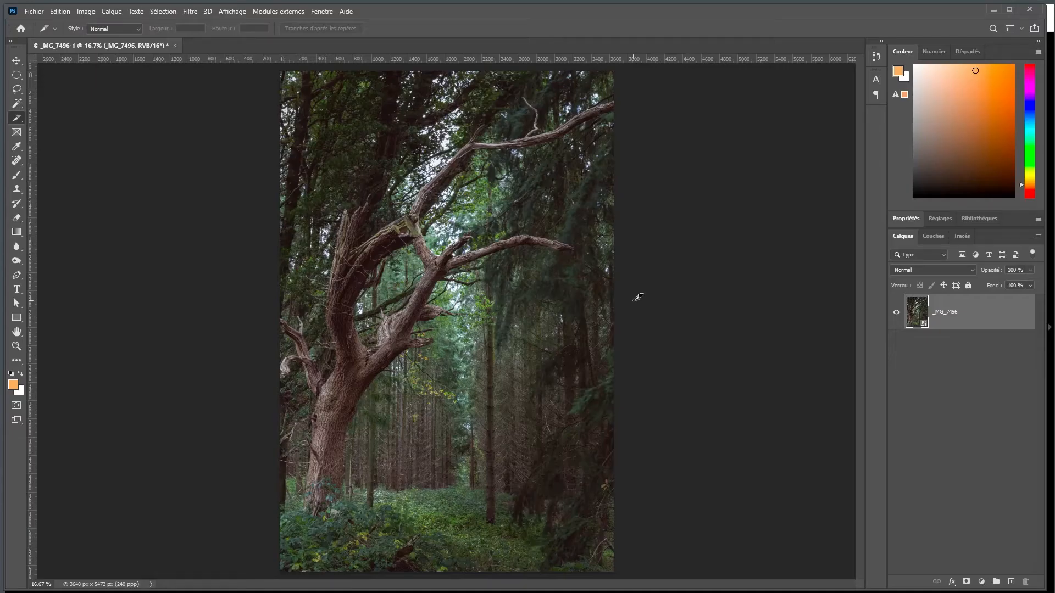
# Duplicate the _MG_7496 layer and rasterize the copy
pyautogui.press('v')
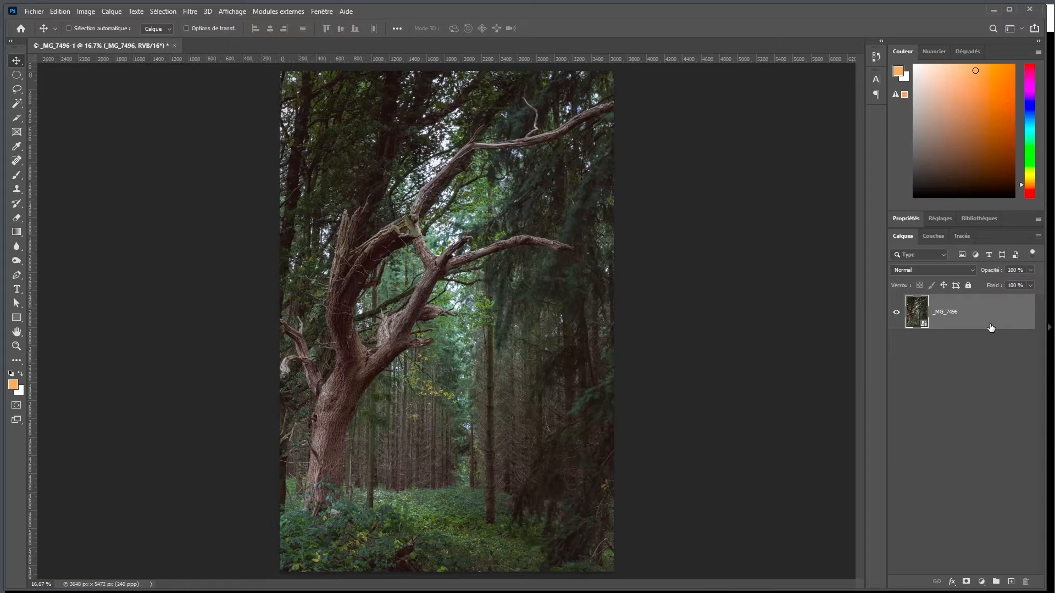
pyautogui.hotkey('ctrl', 'j')
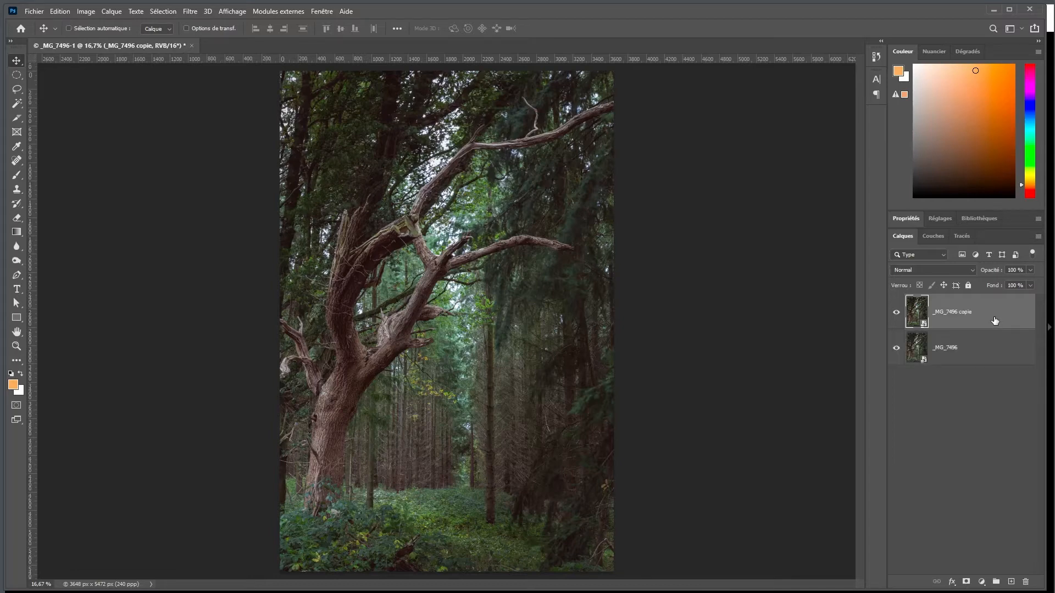
pyautogui.rightClick(995, 318)
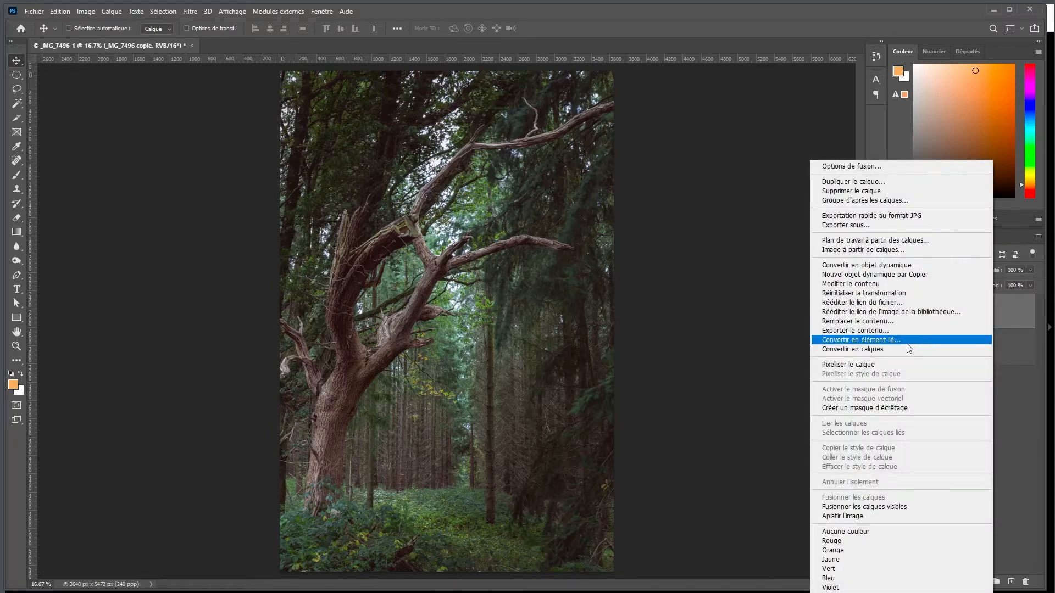
pyautogui.click(851, 366)
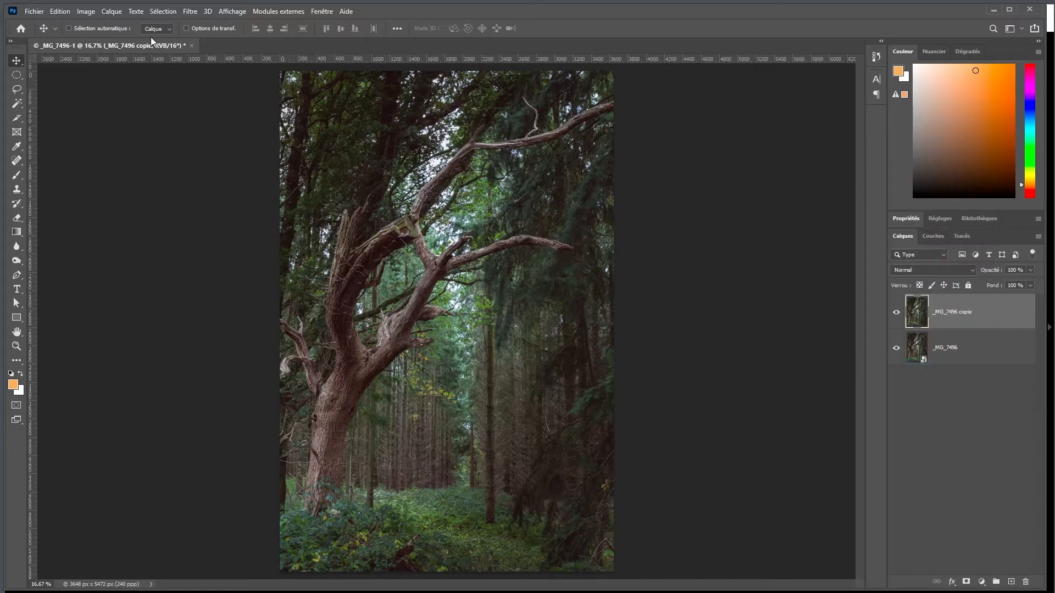
# Desaturate the copied layer and convert it to a smart object
pyautogui.click(86, 12)
pyautogui.moveTo(86, 44)
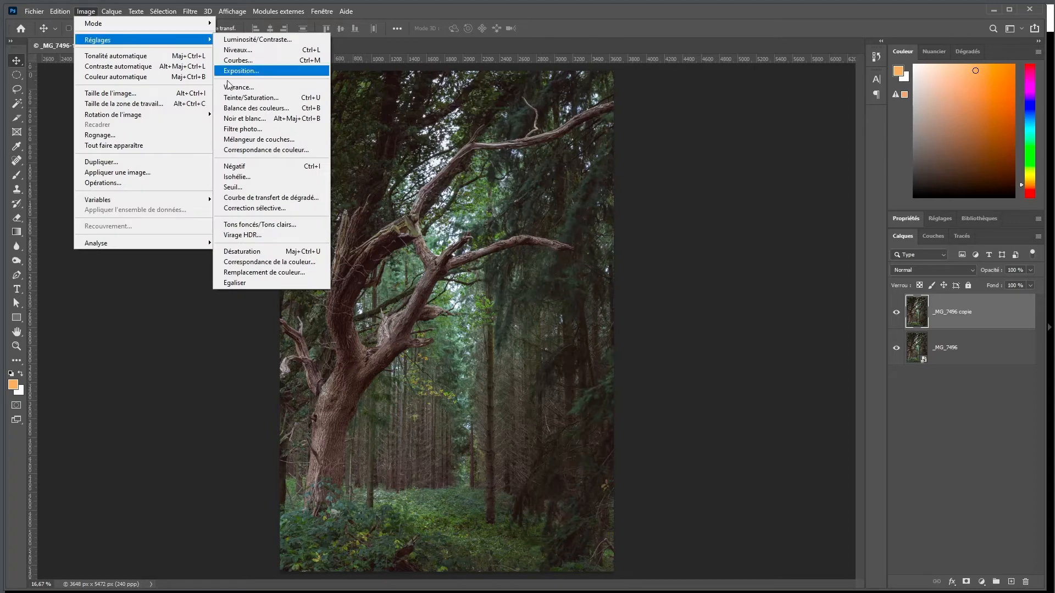
pyautogui.click(249, 251)
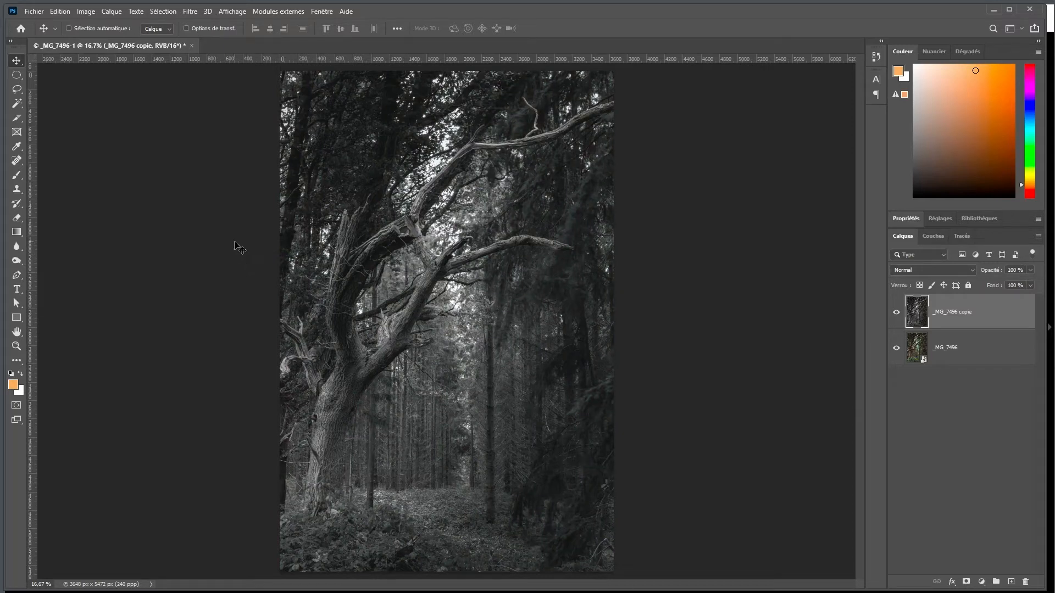
pyautogui.rightClick(989, 316)
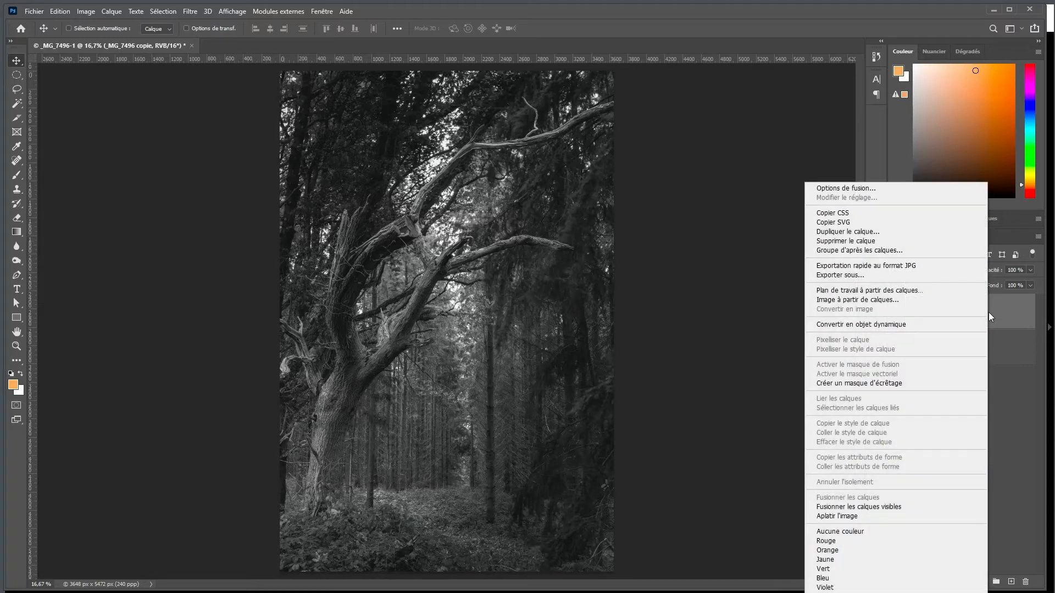
pyautogui.click(894, 324)
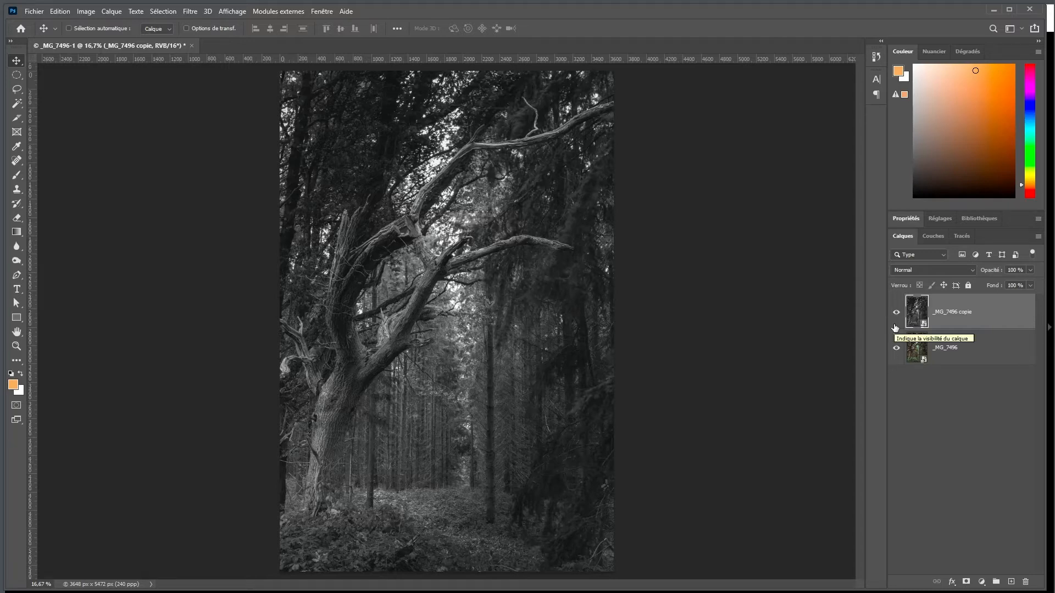
# Set the copied layer's blend mode to Lumière linéaire and its Fond to 15 %
pyautogui.click(944, 272)
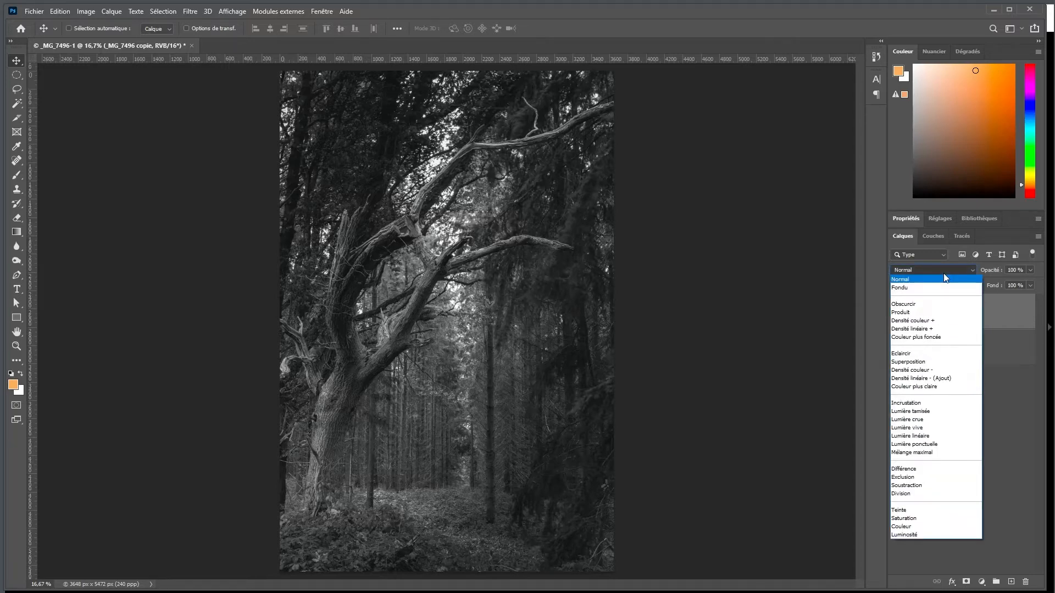
pyautogui.click(931, 436)
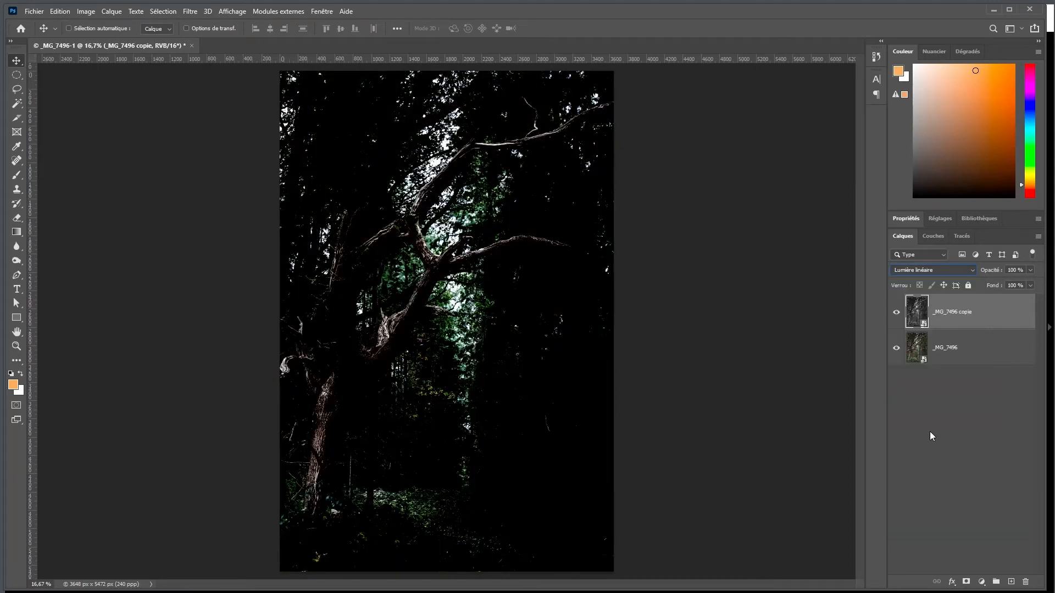
pyautogui.click(1018, 286)
pyautogui.write('15')
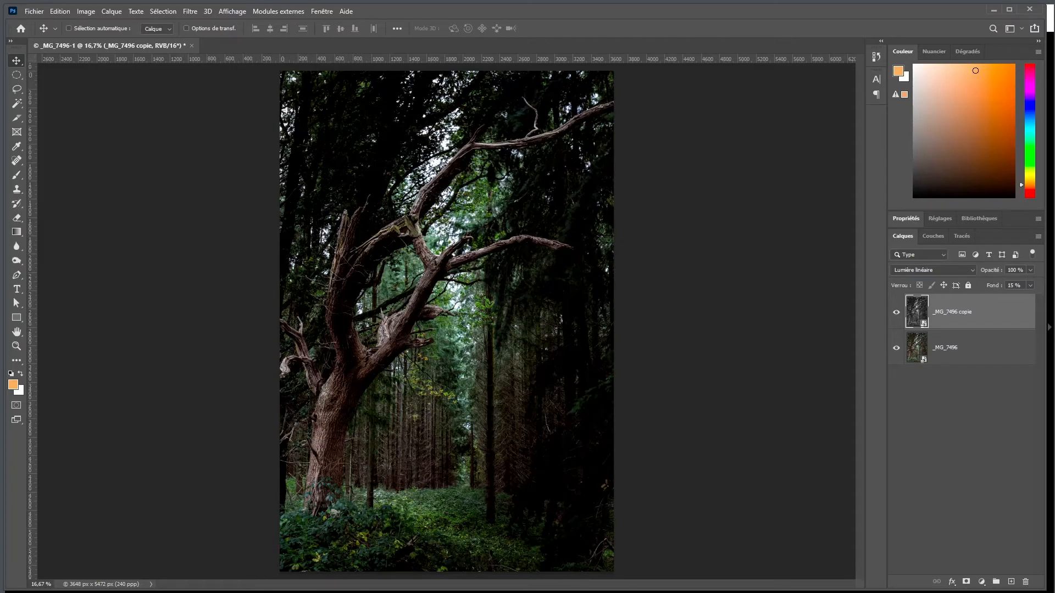
# Apply a Passe-haut filter with a Rayon of 2,0 pixels to the copied layer, judging it at 100 % on the tree
pyautogui.hotkey('ctrl', '1')
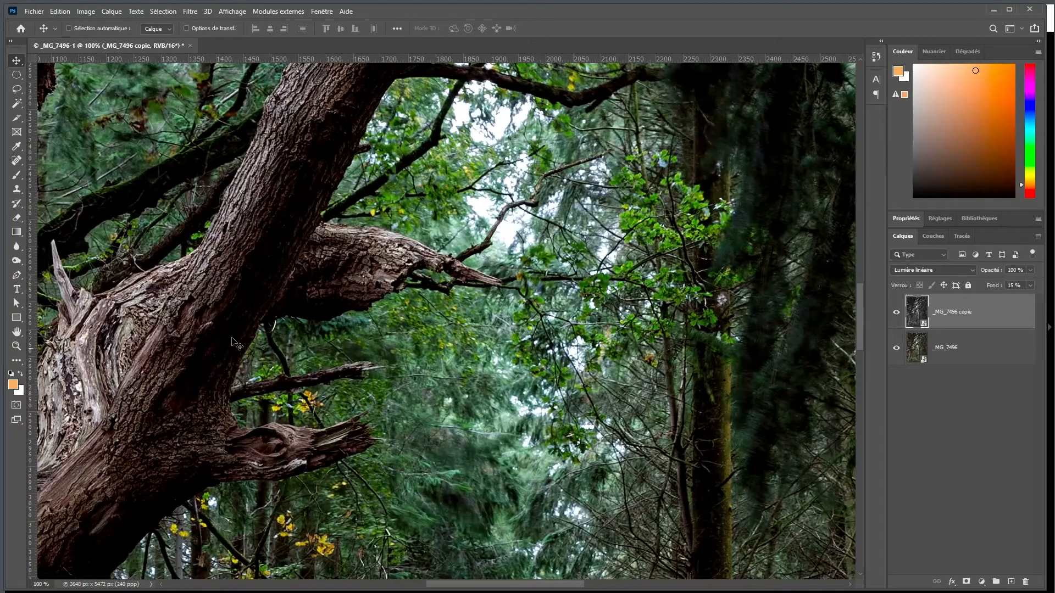
pyautogui.moveTo(231, 340); pyautogui.dragTo(454, 347)
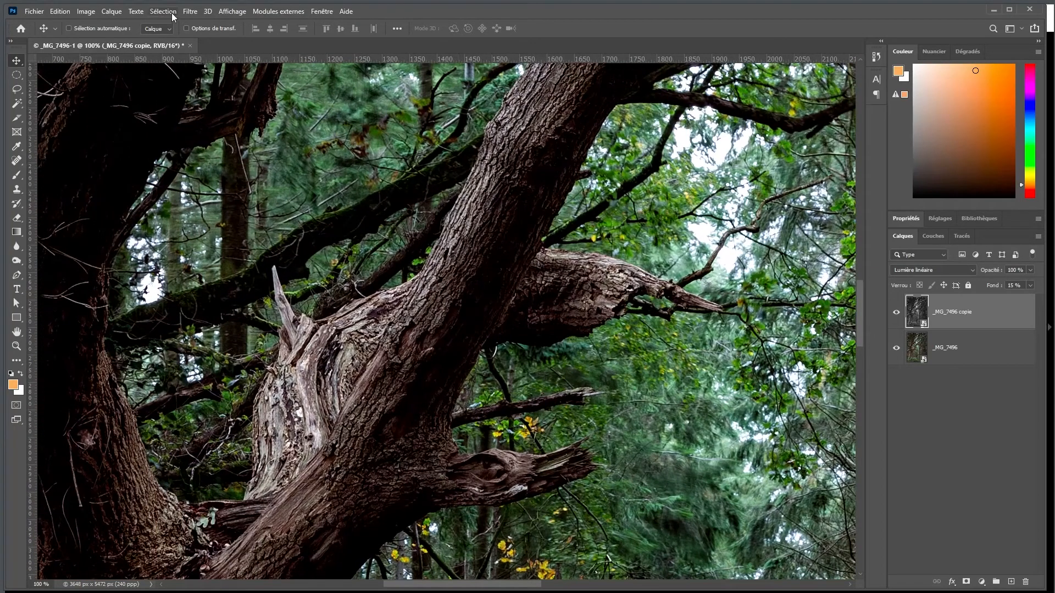
pyautogui.click(190, 12)
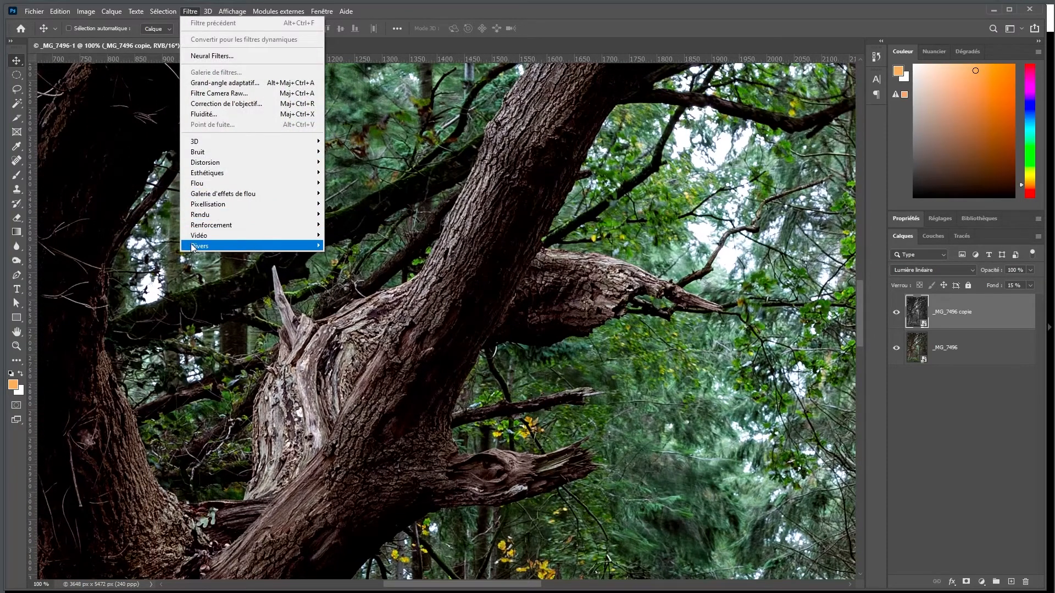
pyautogui.moveTo(307, 246)
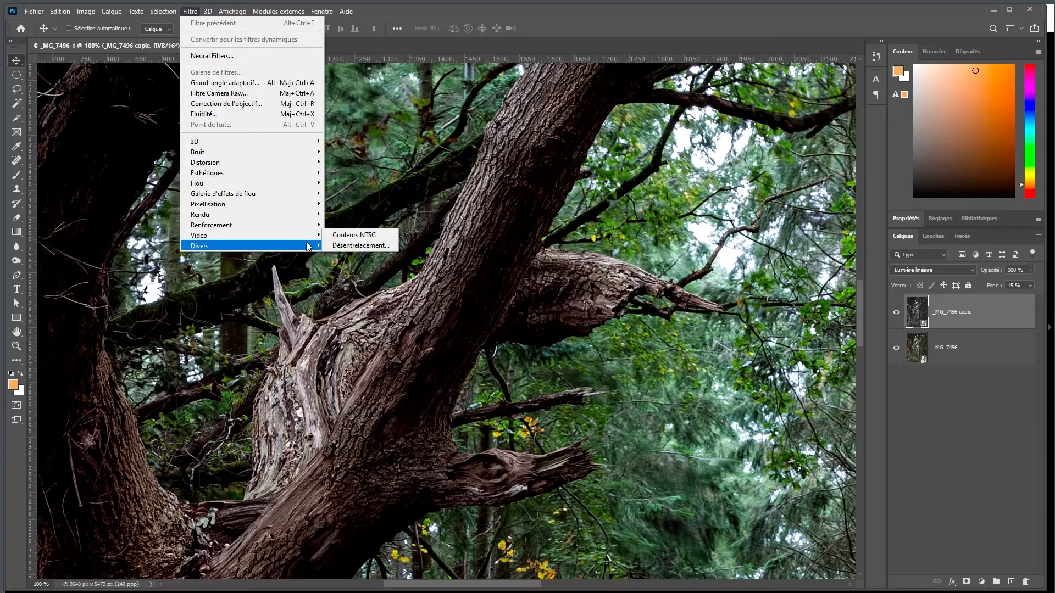
pyautogui.click(352, 278)
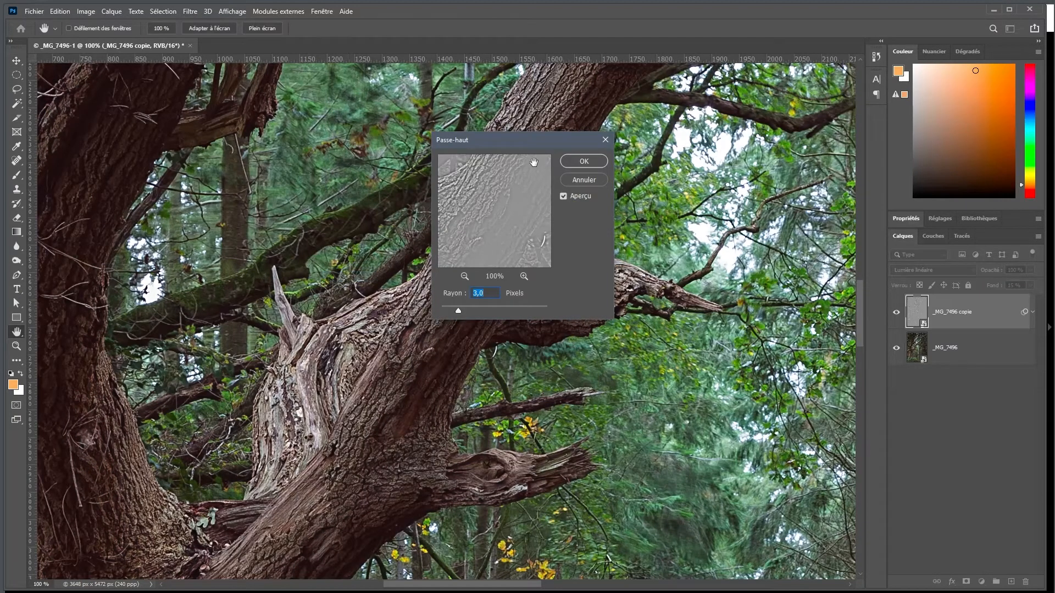
pyautogui.moveTo(514, 143); pyautogui.dragTo(588, 156)
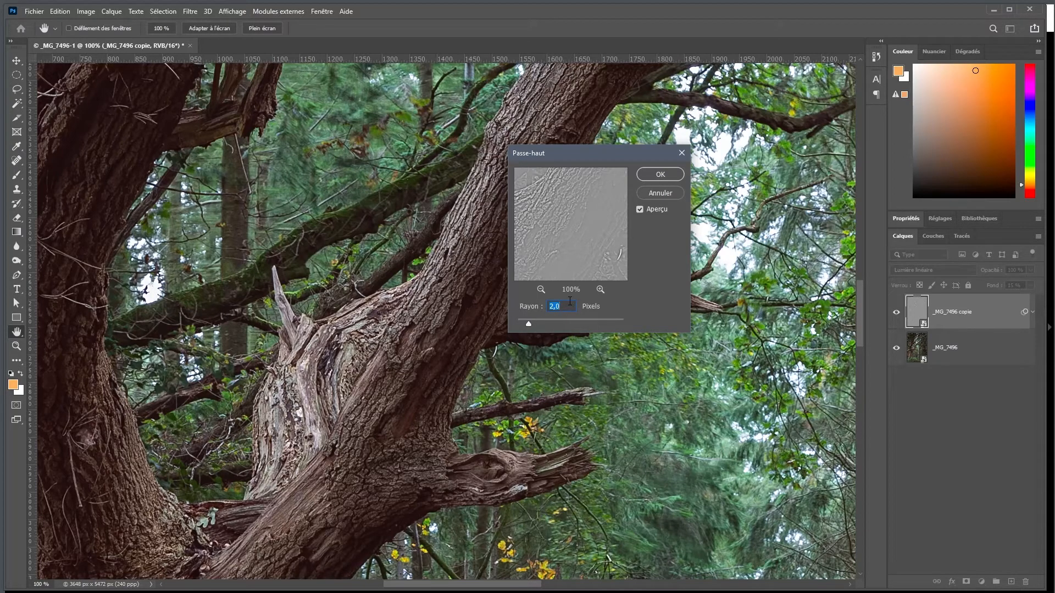
pyautogui.moveTo(550, 226); pyautogui.dragTo(587, 222)
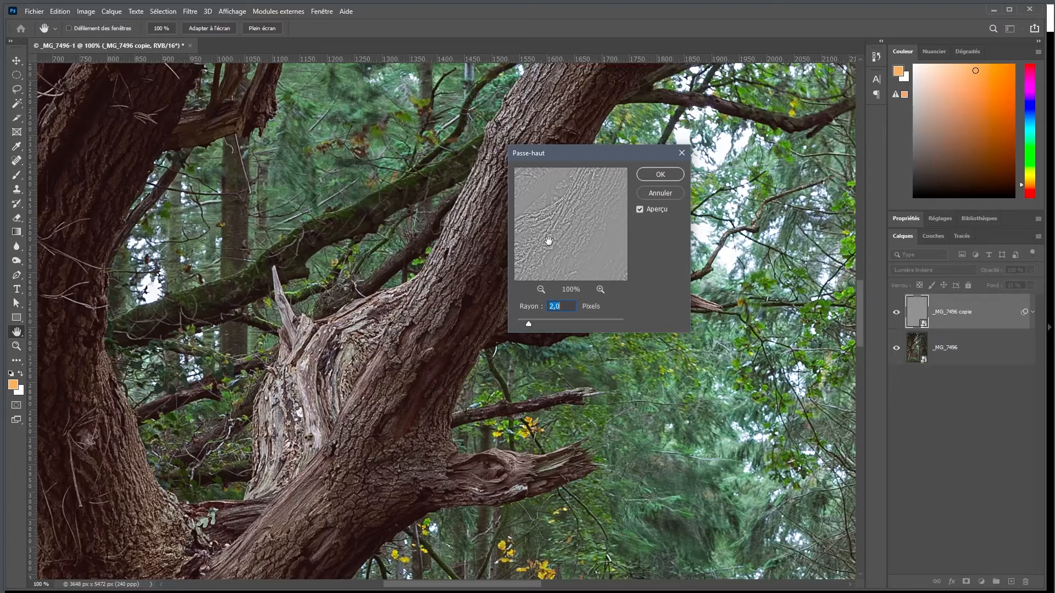
pyautogui.click(652, 175)
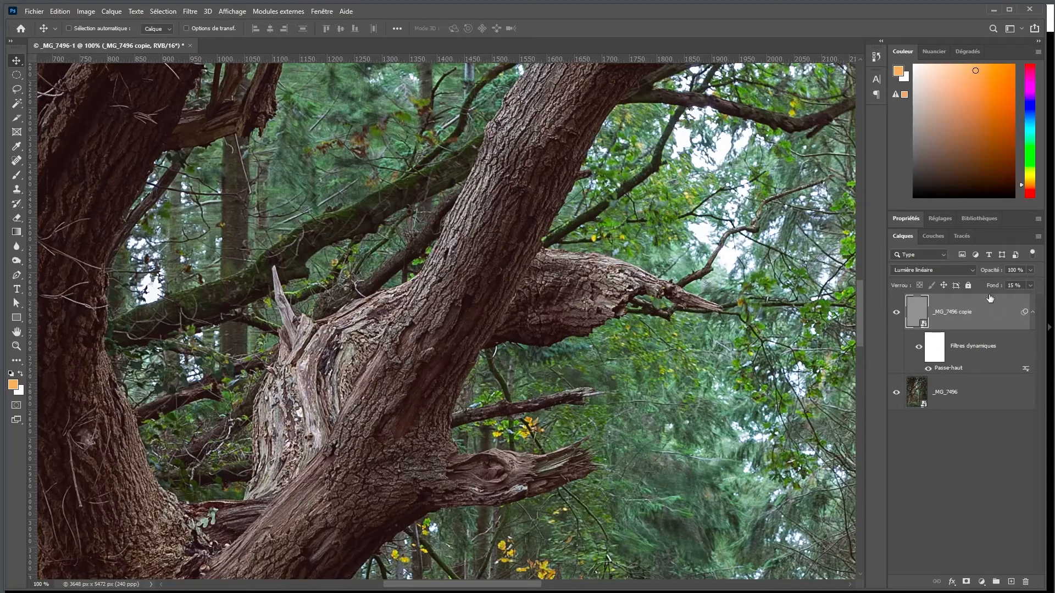
# Raise the high-pass layer's Fond to 21 % and fit the whole picture in view
pyautogui.click(1031, 286)
pyautogui.moveTo(1003, 298); pyautogui.dragTo(1001, 298)
pyautogui.press('Return')
pyautogui.doubleClick(16, 332)
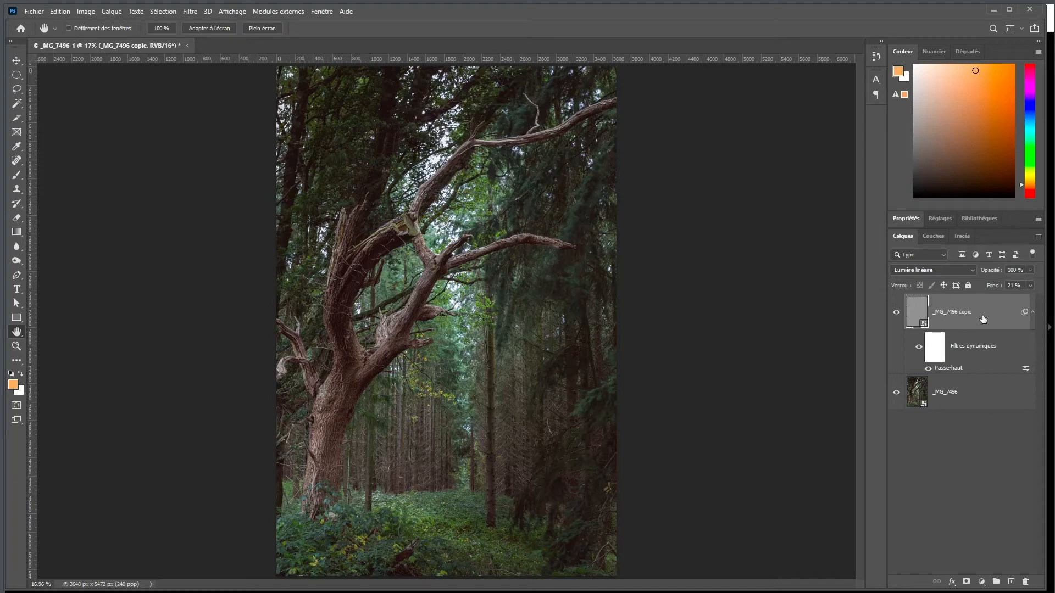
# Add a black mask to the high-pass layer and set up a white brush of about 286 px at 100 % opacity for the trunk
pyautogui.keyDown('alt'); pyautogui.click(968, 583); pyautogui.keyUp('alt')
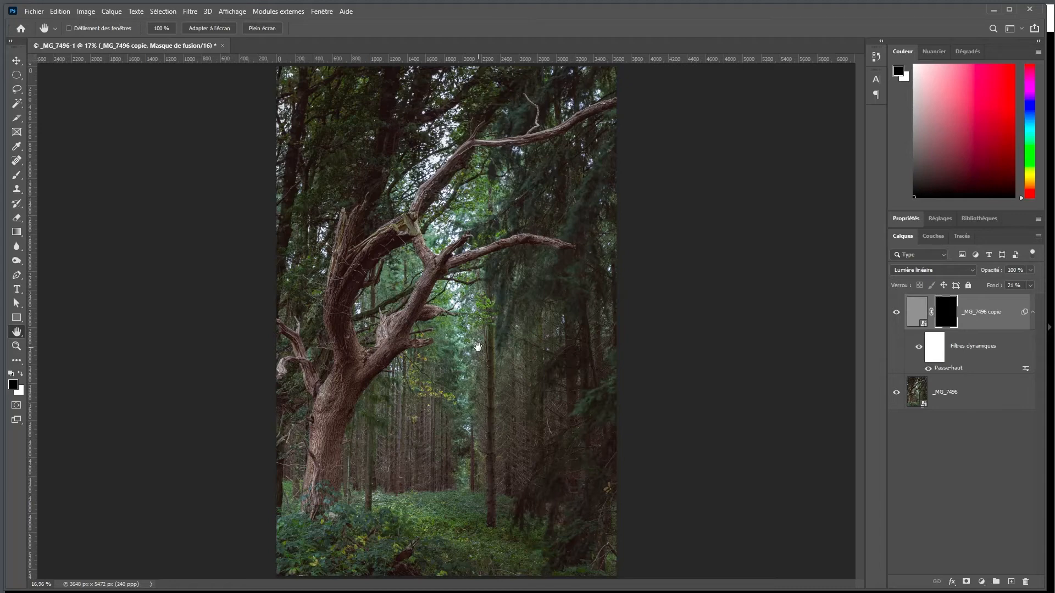
pyautogui.press('z')
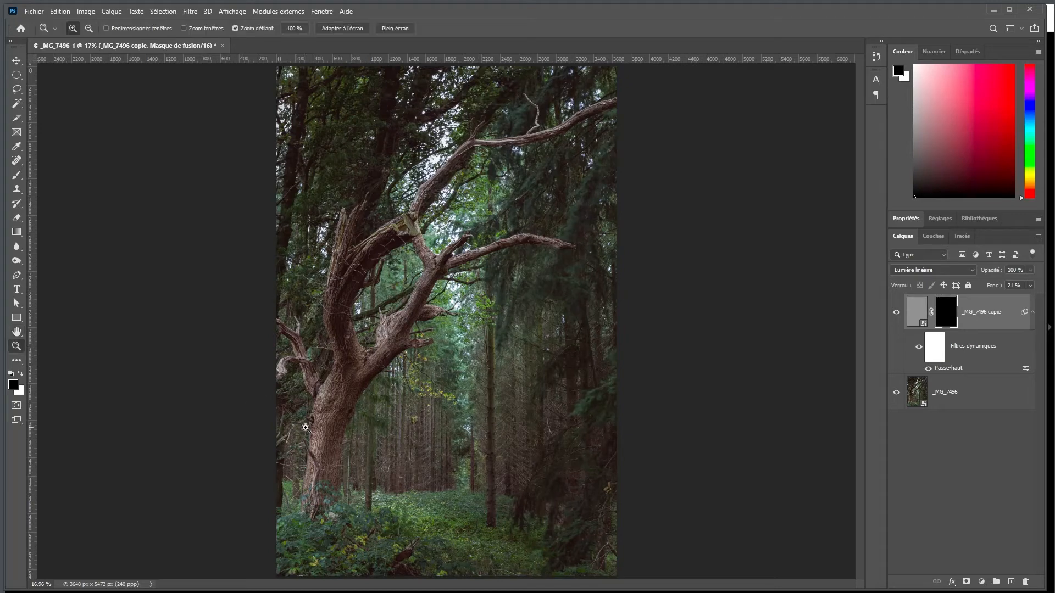
pyautogui.moveTo(328, 429)
pyautogui.mouseDown()
pyautogui.moveTo(345, 455)
pyautogui.moveTo(438, 309)
pyautogui.mouseUp()
pyautogui.press('b')
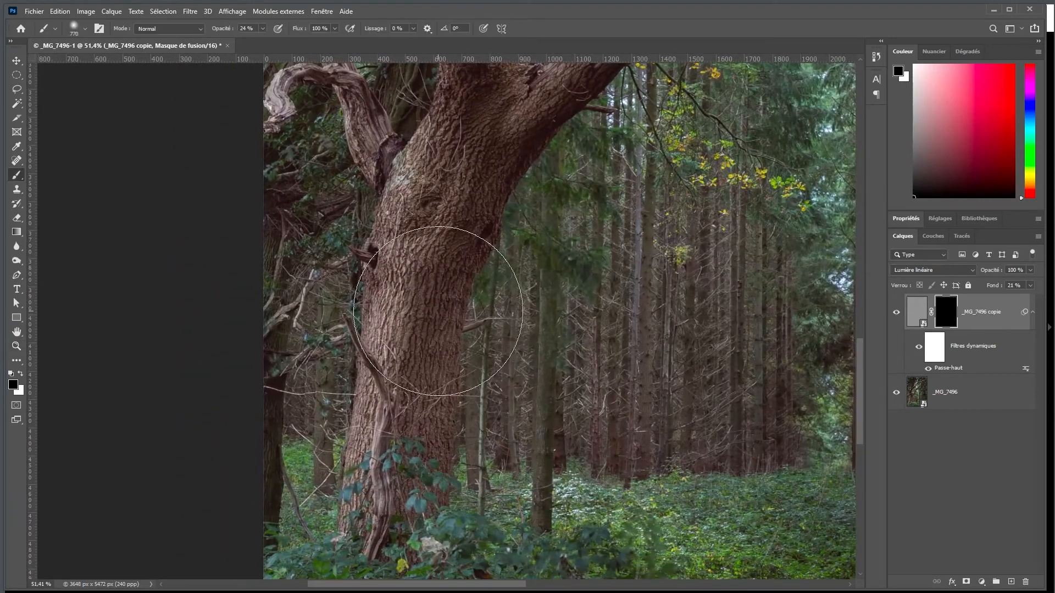
pyautogui.press('x')
pyautogui.moveTo(438, 309); pyautogui.dragTo(354, 308)
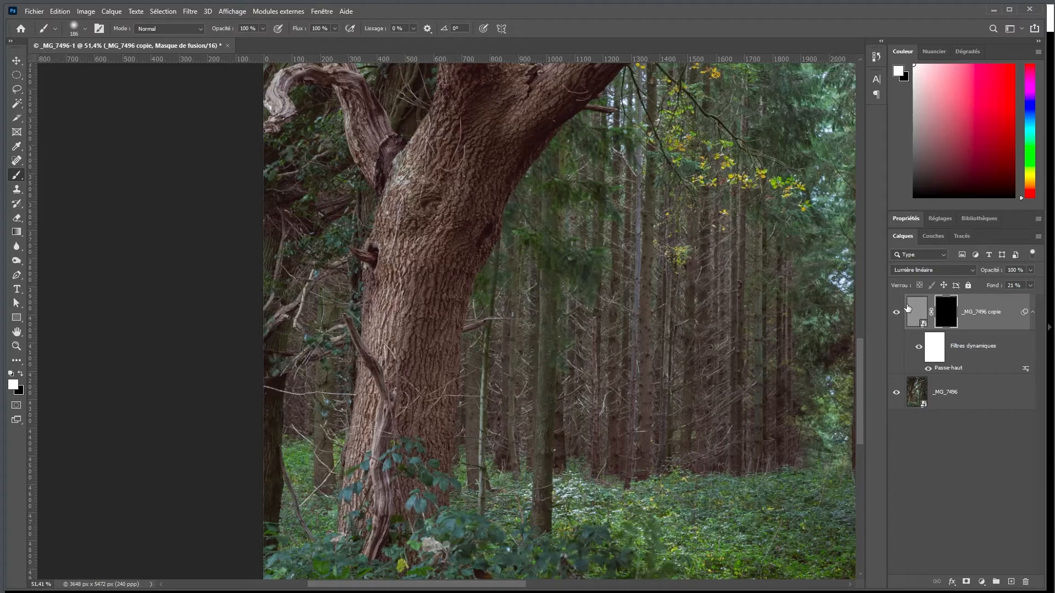
# Display the high-pass layer's mask as a red overlay and paint the trunk and its main limbs white on the mask
pyautogui.press('x')
pyautogui.keyDown('alt'); pyautogui.keyDown('shift'); pyautogui.click(944, 319); pyautogui.keyUp('shift'); pyautogui.keyUp('alt')
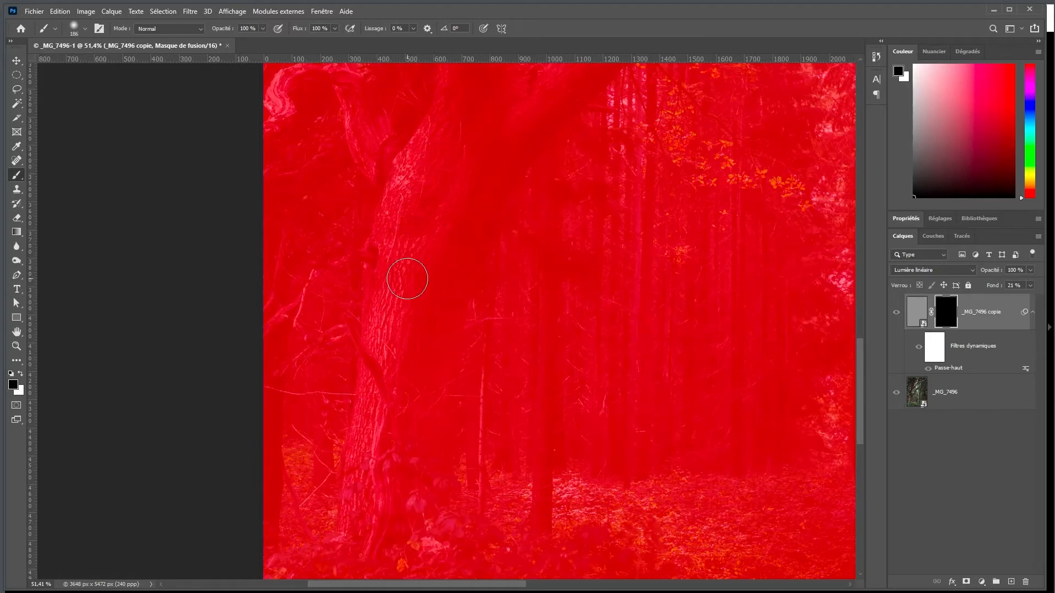
pyautogui.press('x')
pyautogui.click(425, 215)
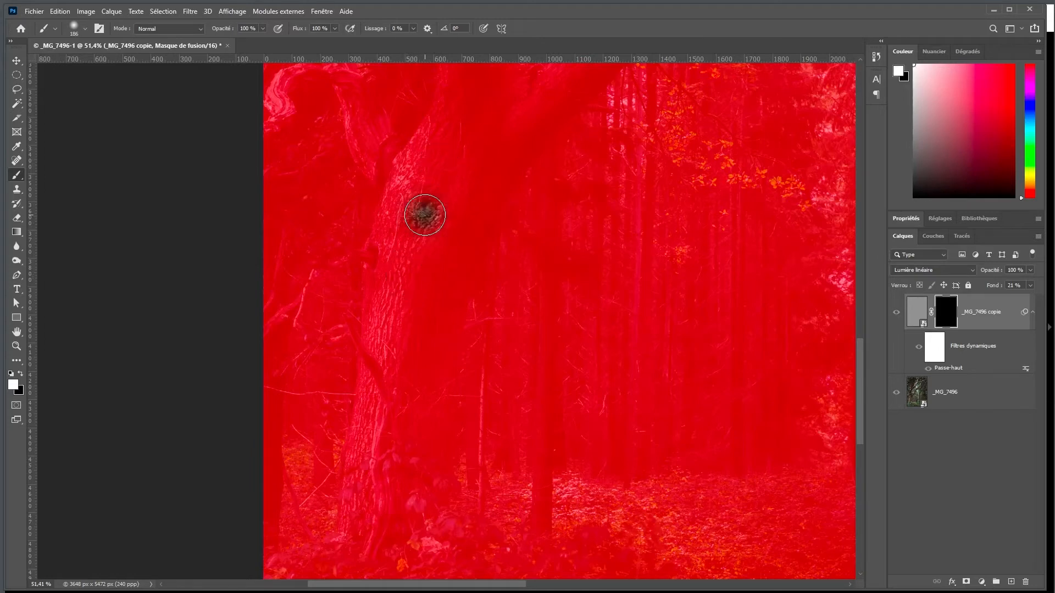
pyautogui.moveTo(425, 214)
pyautogui.mouseDown()
pyautogui.moveTo(400, 337)
pyautogui.moveTo(389, 327)
pyautogui.moveTo(395, 209)
pyautogui.moveTo(420, 143)
pyautogui.moveTo(424, 285)
pyautogui.moveTo(385, 335)
pyautogui.moveTo(387, 300)
pyautogui.moveTo(373, 429)
pyautogui.moveTo(509, 125)
pyautogui.moveTo(396, 450)
pyautogui.moveTo(377, 545)
pyautogui.moveTo(442, 379)
pyautogui.mouseUp()
pyautogui.moveTo(450, 162); pyautogui.dragTo(462, 427)
pyautogui.moveTo(481, 352)
pyautogui.mouseDown()
pyautogui.moveTo(512, 349)
pyautogui.moveTo(460, 290)
pyautogui.moveTo(635, 294)
pyautogui.moveTo(616, 267)
pyautogui.moveTo(640, 217)
pyautogui.mouseUp()
# Paint the thin dead branches beside the trunk white on the mask with a smaller brush
pyautogui.keyDown('alt'); pyautogui.rightClick(372, 471); pyautogui.keyUp('alt')
pyautogui.moveTo(355, 361)
pyautogui.mouseDown()
pyautogui.moveTo(393, 385)
pyautogui.moveTo(330, 274)
pyautogui.moveTo(275, 219)
pyautogui.moveTo(265, 434)
pyautogui.mouseUp()
pyautogui.scroll(5, 314, 323)
pyautogui.keyDown('alt'); pyautogui.rightClick(357, 193); pyautogui.keyUp('alt')
pyautogui.moveTo(357, 180)
pyautogui.mouseDown()
pyautogui.moveTo(360, 245)
pyautogui.moveTo(379, 285)
pyautogui.mouseUp()
# Clean the mask along the edges of the thin dead branches, alternating black outside and white on the wood
pyautogui.press('x')
pyautogui.moveTo(302, 187); pyautogui.dragTo(314, 187)
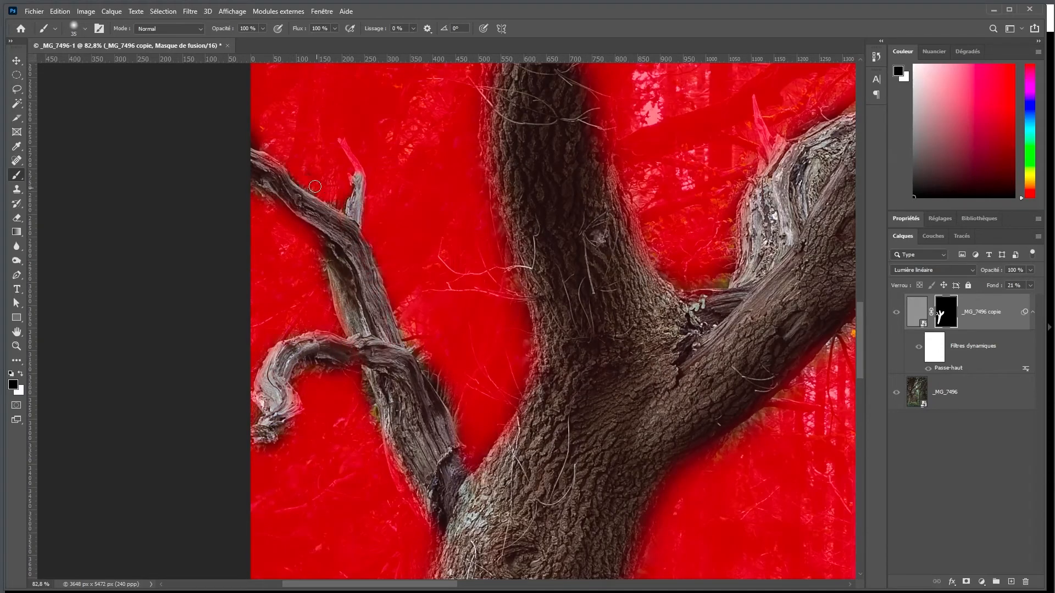
pyautogui.press('x')
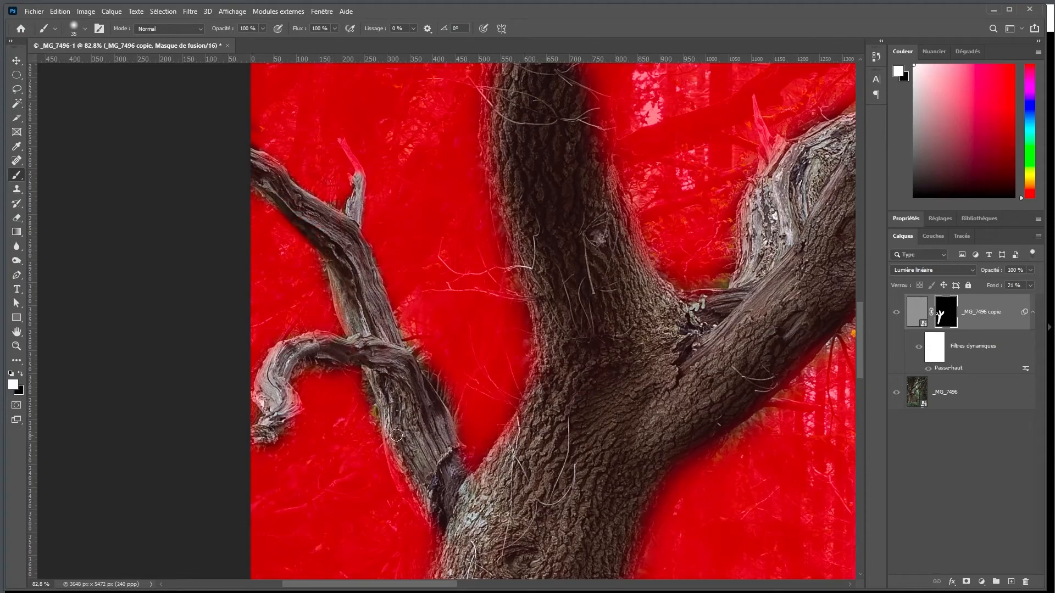
pyautogui.moveTo(394, 450); pyautogui.dragTo(430, 529)
pyautogui.press('x')
pyautogui.moveTo(454, 408); pyautogui.dragTo(403, 321)
pyautogui.moveTo(360, 379); pyautogui.dragTo(379, 470)
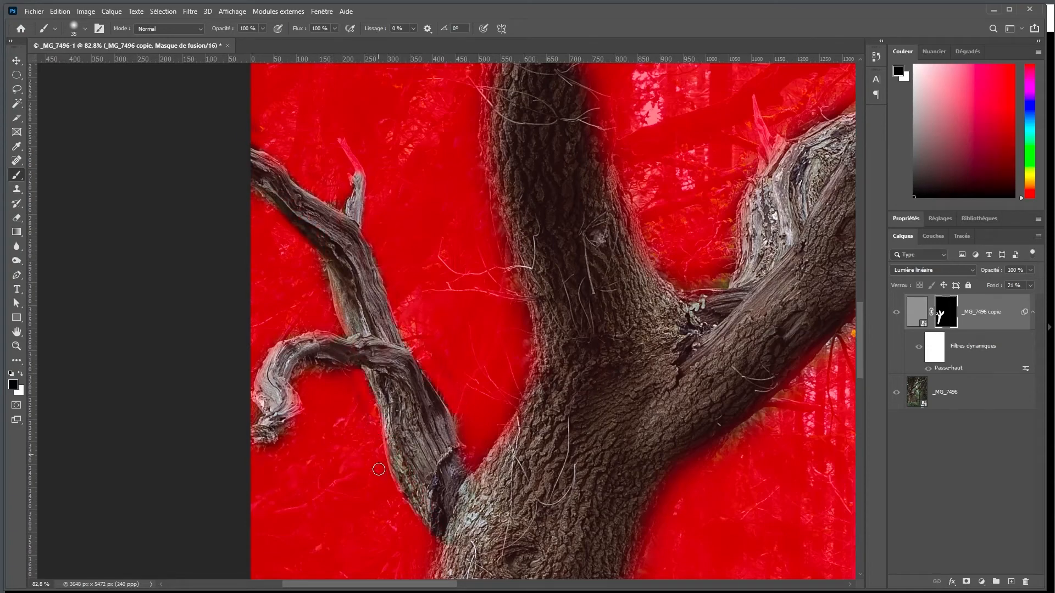
# Hide the mask overlay and paint the broken upright limbs white on the mask with a brush of about 114 px
pyautogui.press('x')
pyautogui.moveTo(532, 193); pyautogui.dragTo(543, 444)
pyautogui.keyDown('alt'); pyautogui.rightClick(542, 330); pyautogui.keyUp('alt')
pyautogui.moveTo(544, 286)
pyautogui.mouseDown()
pyautogui.moveTo(534, 213)
pyautogui.moveTo(683, 169)
pyautogui.moveTo(657, 116)
pyautogui.moveTo(569, 387)
pyautogui.mouseUp()
pyautogui.keyDown('alt'); pyautogui.keyDown('shift'); pyautogui.click(952, 315); pyautogui.keyUp('shift'); pyautogui.keyUp('alt')
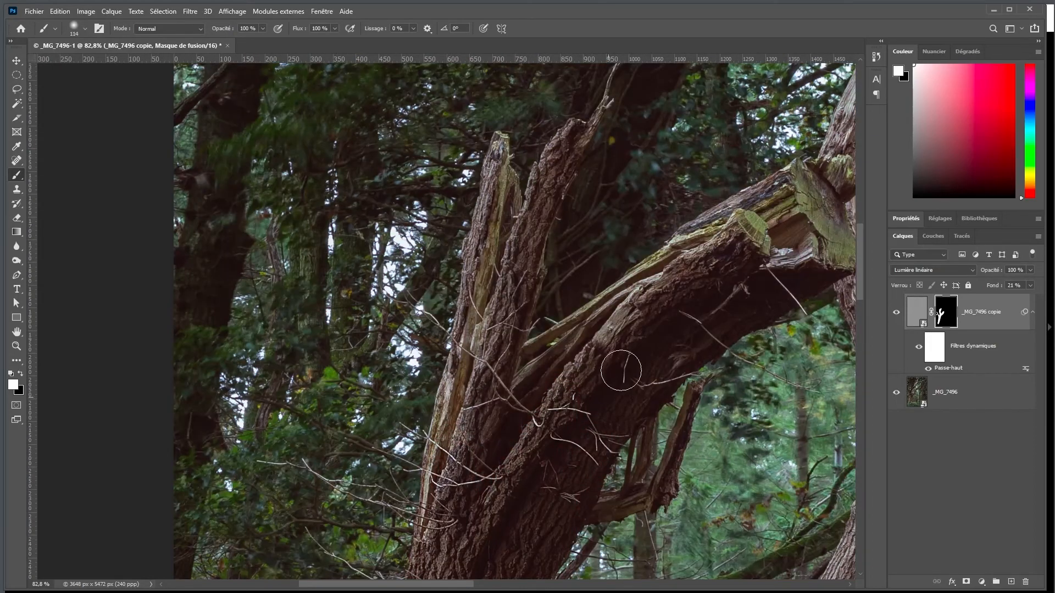
pyautogui.moveTo(565, 202); pyautogui.dragTo(516, 370)
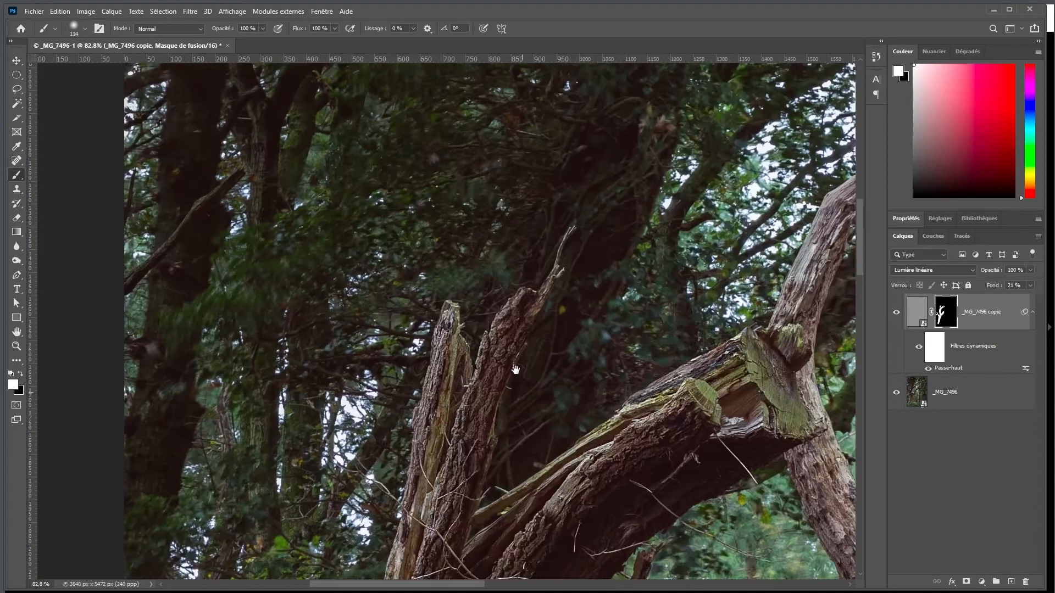
pyautogui.moveTo(632, 555); pyautogui.dragTo(454, 126)
pyautogui.moveTo(572, 572); pyautogui.dragTo(586, 399)
# Reveal the sharpening on the thick broken limb and neighbouring branch by painting the mask white, adapting the brush size
pyautogui.keyDown('alt'); pyautogui.keyDown('shift'); pyautogui.click(941, 318); pyautogui.keyUp('shift'); pyautogui.keyUp('alt')
pyautogui.moveTo(610, 203); pyautogui.dragTo(541, 431)
pyautogui.moveTo(543, 422)
pyautogui.mouseDown()
pyautogui.moveTo(561, 369)
pyautogui.moveTo(527, 504)
pyautogui.mouseUp()
pyautogui.moveTo(621, 413)
pyautogui.mouseDown()
pyautogui.moveTo(649, 440)
pyautogui.moveTo(603, 453)
pyautogui.mouseUp()
pyautogui.keyDown('alt'); pyautogui.rightClick(671, 424); pyautogui.keyUp('alt')
pyautogui.moveTo(673, 415)
pyautogui.mouseDown()
pyautogui.moveTo(620, 414)
pyautogui.moveTo(569, 552)
pyautogui.mouseUp()
# Resize the brush and paint the limb rising toward the top of the tree white on the mask
pyautogui.keyDown('alt'); pyautogui.rightClick(510, 225); pyautogui.keyUp('alt')
pyautogui.moveTo(509, 225)
pyautogui.mouseDown()
pyautogui.moveTo(526, 176)
pyautogui.moveTo(550, 277)
pyautogui.moveTo(646, 356)
pyautogui.moveTo(846, 280)
pyautogui.mouseUp()
pyautogui.moveTo(550, 165); pyautogui.dragTo(551, 406)
pyautogui.keyDown('alt'); pyautogui.rightClick(550, 253); pyautogui.keyUp('alt')
pyautogui.moveTo(557, 223)
pyautogui.mouseDown()
pyautogui.moveTo(553, 285)
pyautogui.moveTo(710, 88)
pyautogui.moveTo(748, 116)
pyautogui.moveTo(659, 242)
pyautogui.moveTo(375, 334)
pyautogui.mouseUp()
pyautogui.keyDown('alt'); pyautogui.keyDown('shift'); pyautogui.click(941, 314); pyautogui.keyUp('shift'); pyautogui.keyUp('alt')
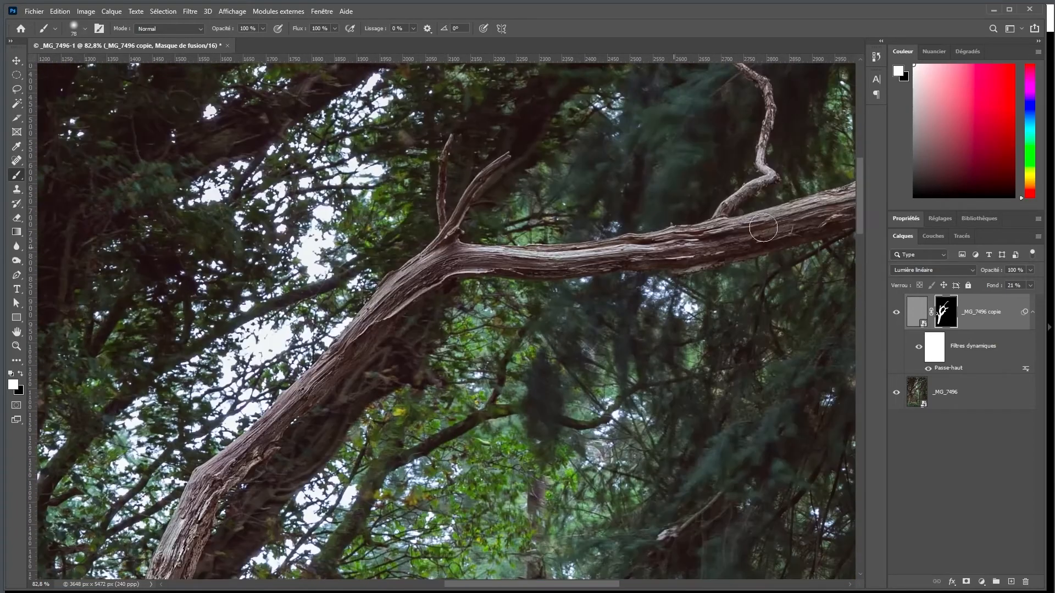
# Paint the long uppermost branch and the small twig growing from it white on the mask, using a smaller brush for the twig
pyautogui.moveTo(763, 228); pyautogui.dragTo(825, 225)
pyautogui.moveTo(834, 218)
pyautogui.mouseDown()
pyautogui.moveTo(489, 373)
pyautogui.moveTo(781, 236)
pyautogui.mouseUp()
pyautogui.moveTo(789, 240)
pyautogui.mouseDown()
pyautogui.moveTo(577, 323)
pyautogui.moveTo(593, 308)
pyautogui.mouseUp()
pyautogui.moveTo(211, 421); pyautogui.dragTo(483, 346)
pyautogui.keyDown('alt'); pyautogui.rightClick(483, 346); pyautogui.keyUp('alt')
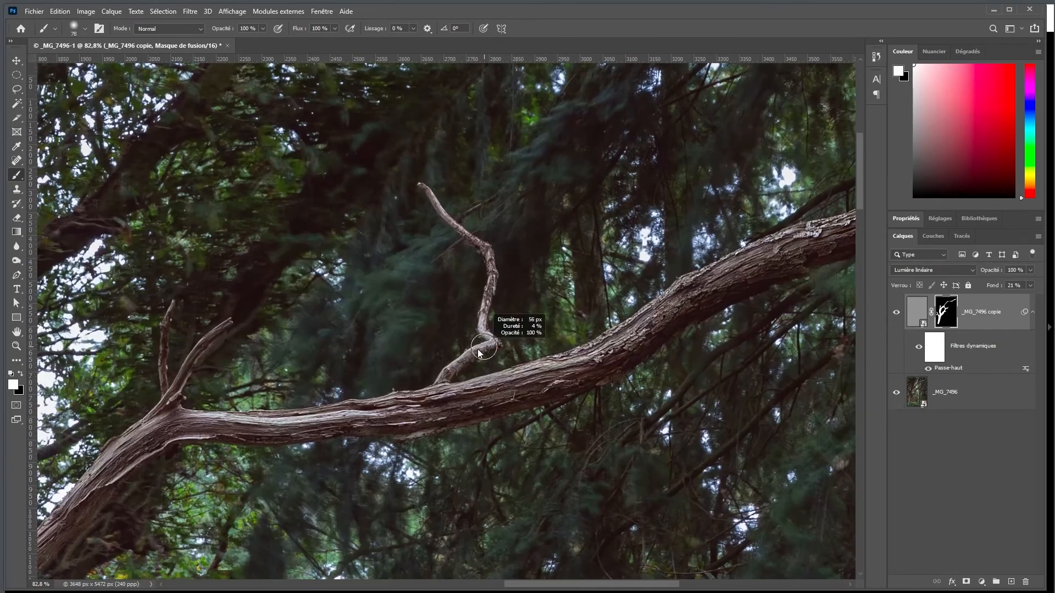
pyautogui.moveTo(445, 388)
pyautogui.mouseDown()
pyautogui.moveTo(489, 348)
pyautogui.moveTo(422, 186)
pyautogui.mouseUp()
# Paint the lower arching branch white on the mask, then show the mask overlay and trim its edge with black
pyautogui.moveTo(357, 484); pyautogui.dragTo(418, 77)
pyautogui.moveTo(247, 467); pyautogui.dragTo(374, 291)
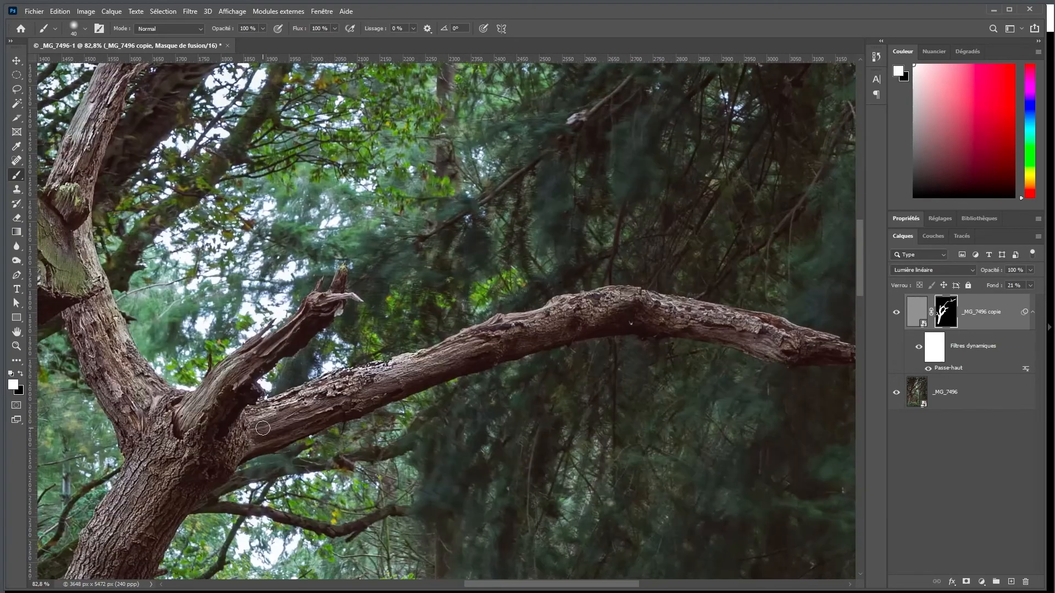
pyautogui.keyDown('alt'); pyautogui.rightClick(262, 428); pyautogui.keyUp('alt')
pyautogui.press('\\')
pyautogui.press('x')
pyautogui.moveTo(404, 333)
pyautogui.mouseDown()
pyautogui.moveTo(308, 368)
pyautogui.moveTo(254, 330)
pyautogui.moveTo(264, 373)
pyautogui.mouseUp()
# Refine the mask along the upper curved limb, filling the wood with white and removing overspill with black
pyautogui.press('x')
pyautogui.moveTo(154, 130); pyautogui.dragTo(88, 508)
pyautogui.moveTo(94, 400); pyautogui.dragTo(297, 303)
pyautogui.moveTo(271, 332); pyautogui.dragTo(197, 471)
pyautogui.press('x')
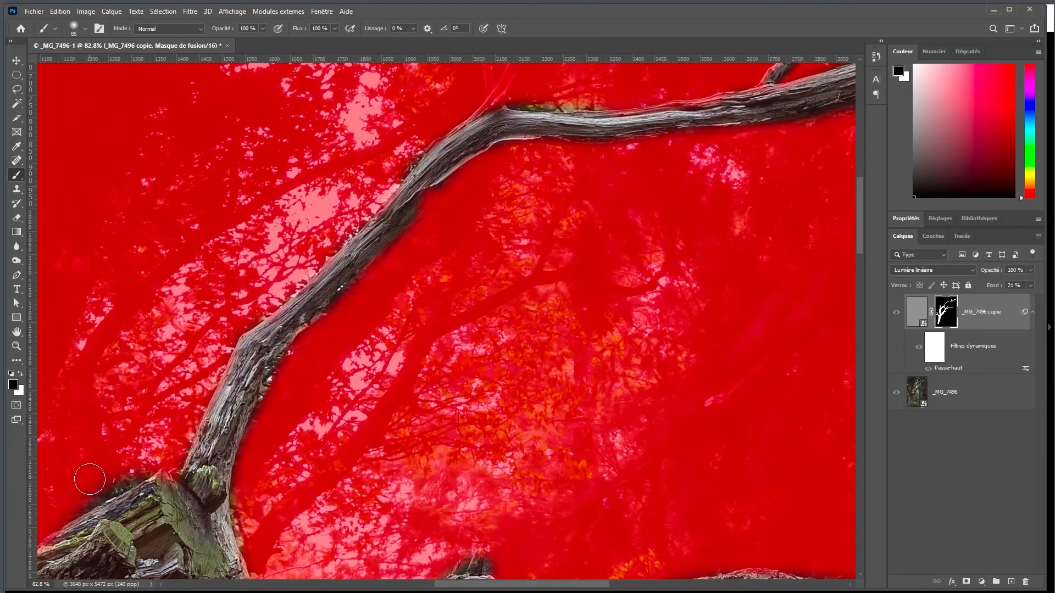
pyautogui.moveTo(606, 255); pyautogui.dragTo(287, 407)
pyautogui.press('x')
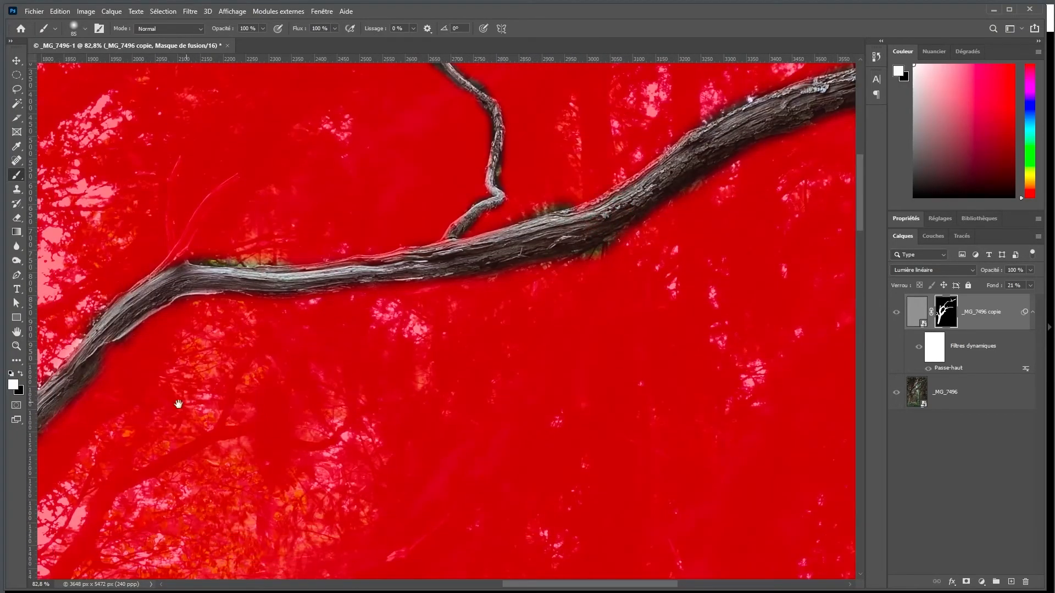
# Check the whole mask overlay, extend the white painting to the base of the trunk, and hide the overlay
pyautogui.moveTo(179, 404); pyautogui.dragTo(594, 219)
pyautogui.moveTo(579, 416); pyautogui.dragTo(485, 160)
pyautogui.hotkey('ctrl', '-')
pyautogui.hotkey('ctrl', '-')
pyautogui.hotkey('ctrl', '-')
pyautogui.hotkey('ctrl', '-')
pyautogui.hotkey('ctrl', '-')
pyautogui.press('z')
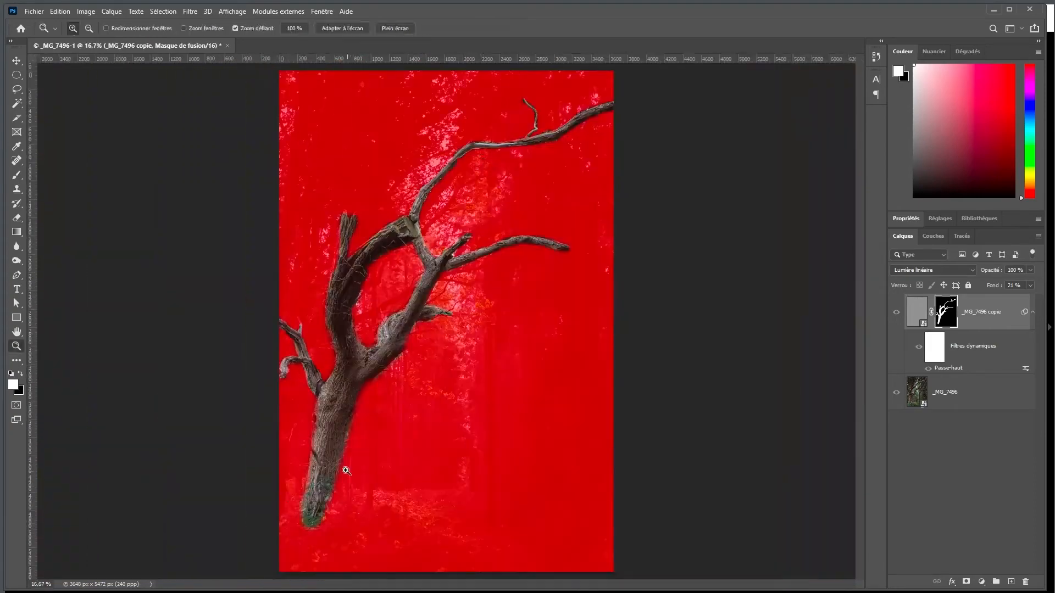
pyautogui.moveTo(323, 507); pyautogui.dragTo(391, 497)
pyautogui.press('b')
pyautogui.moveTo(389, 354)
pyautogui.mouseDown()
pyautogui.moveTo(345, 540)
pyautogui.moveTo(381, 496)
pyautogui.mouseUp()
pyautogui.press('\\')
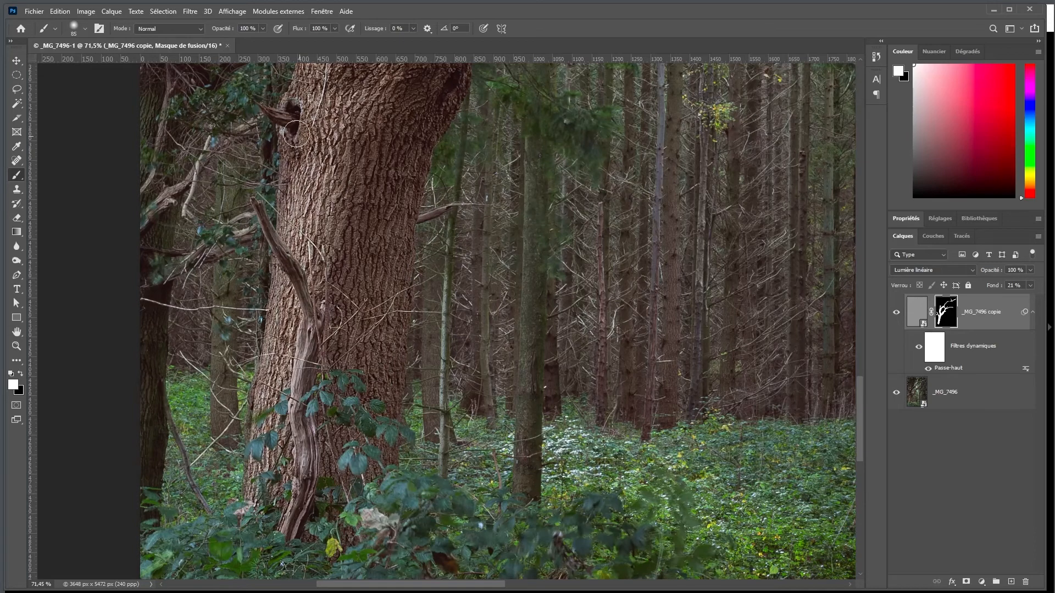
# Compare the tree with and without the high-pass layer at 100 %
pyautogui.doubleClick(16, 332)
pyautogui.press('z')
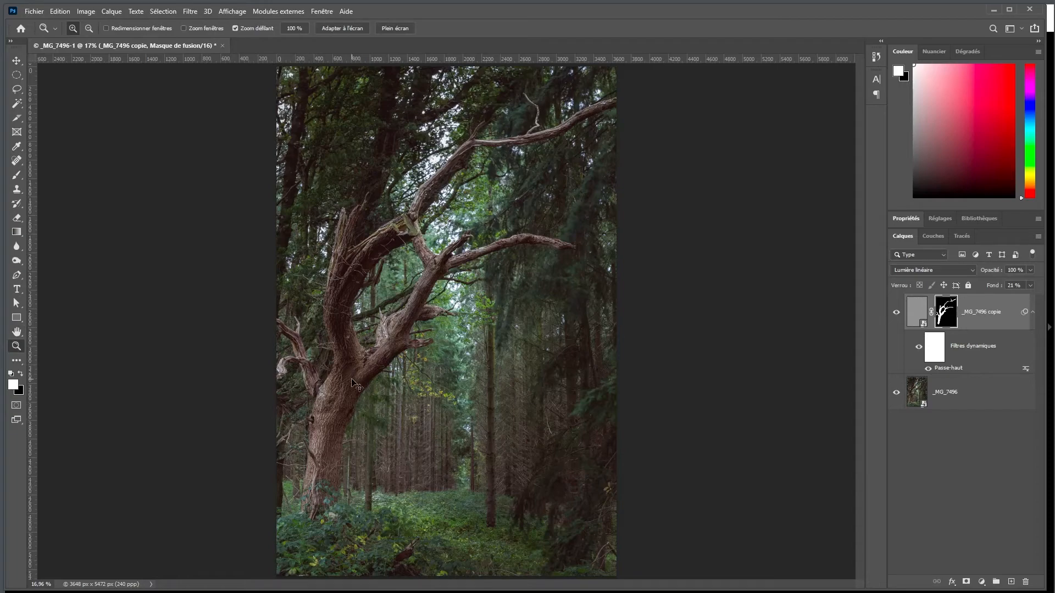
pyautogui.hotkey('ctrl', '1')
pyautogui.moveTo(174, 336); pyautogui.dragTo(330, 322)
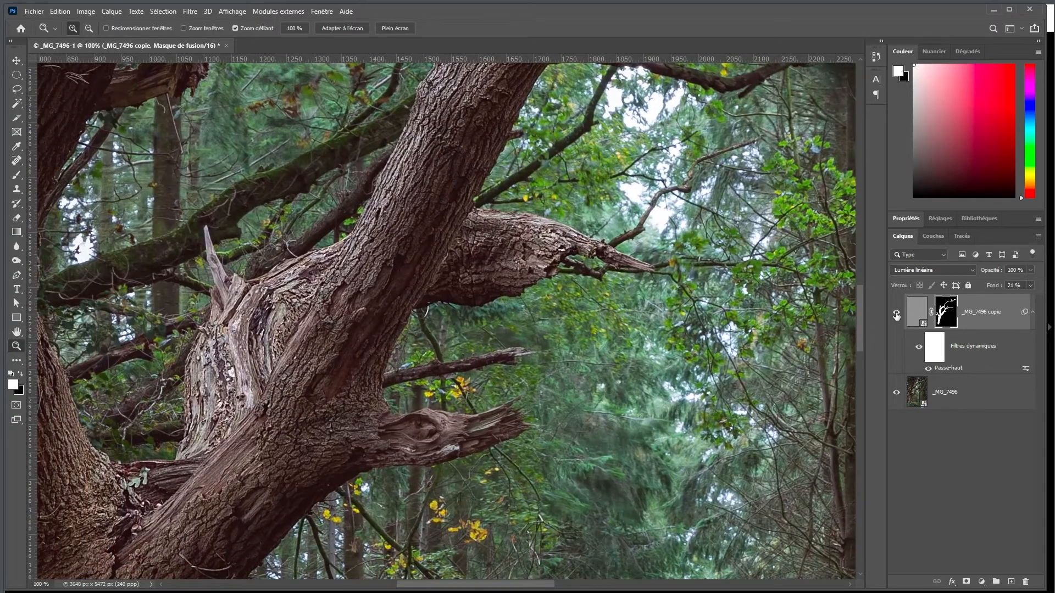
pyautogui.click(898, 315)
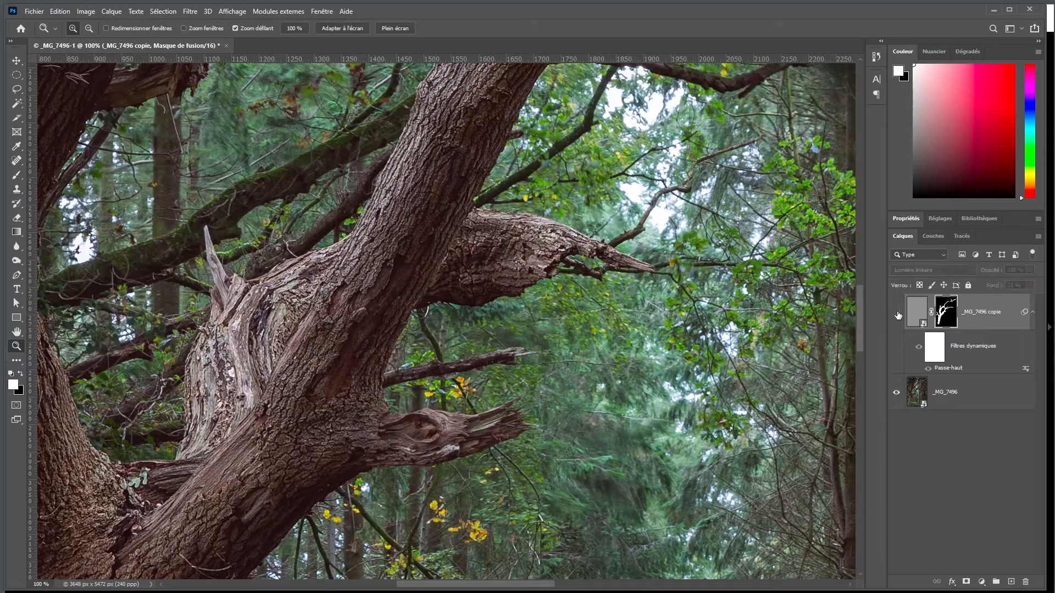
pyautogui.click(898, 314)
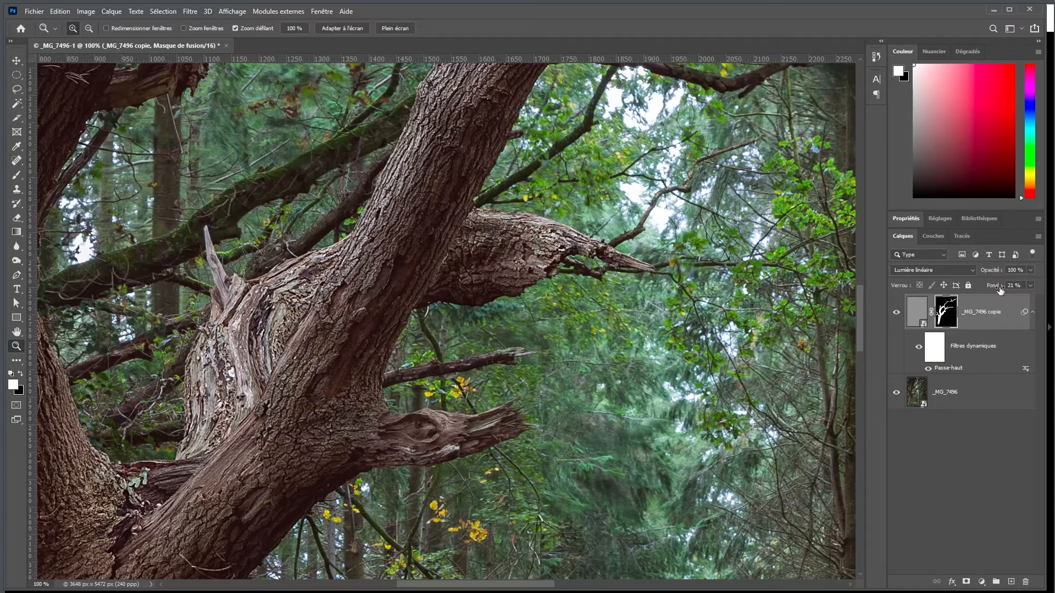
# Raise the high-pass layer's Fond to 32 % and compare the tree with the layer hidden and shown
pyautogui.moveTo(993, 286); pyautogui.dragTo(999, 287)
pyautogui.click(896, 314)
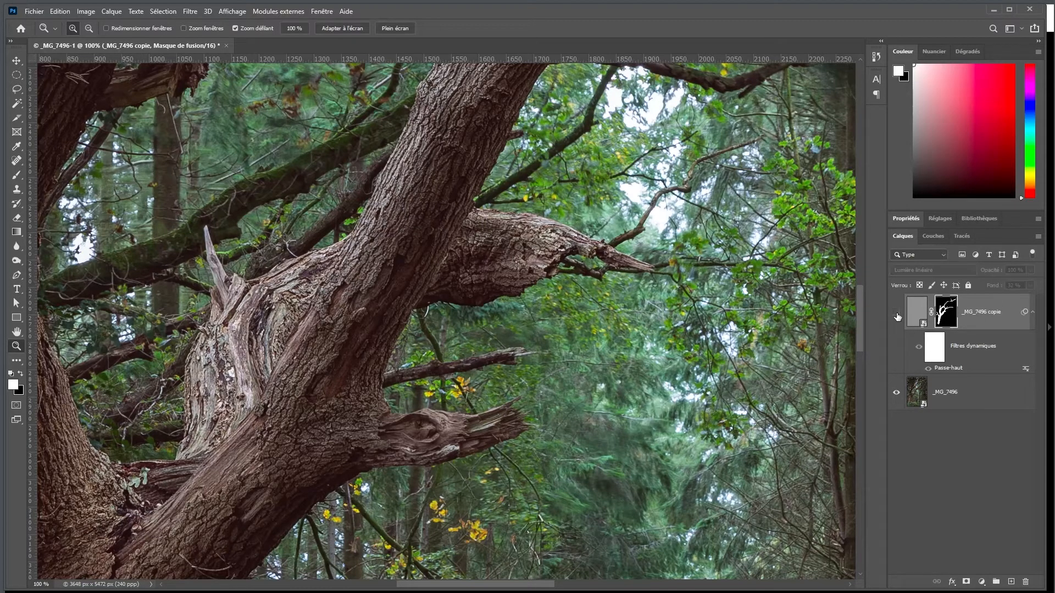
pyautogui.click(896, 314)
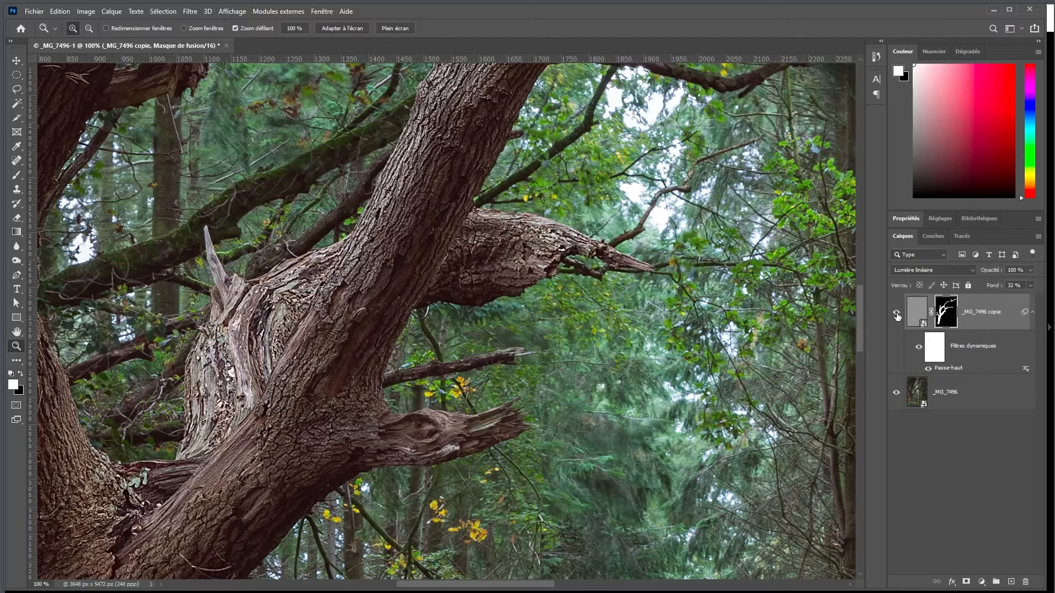
pyautogui.moveTo(299, 417); pyautogui.dragTo(451, 377)
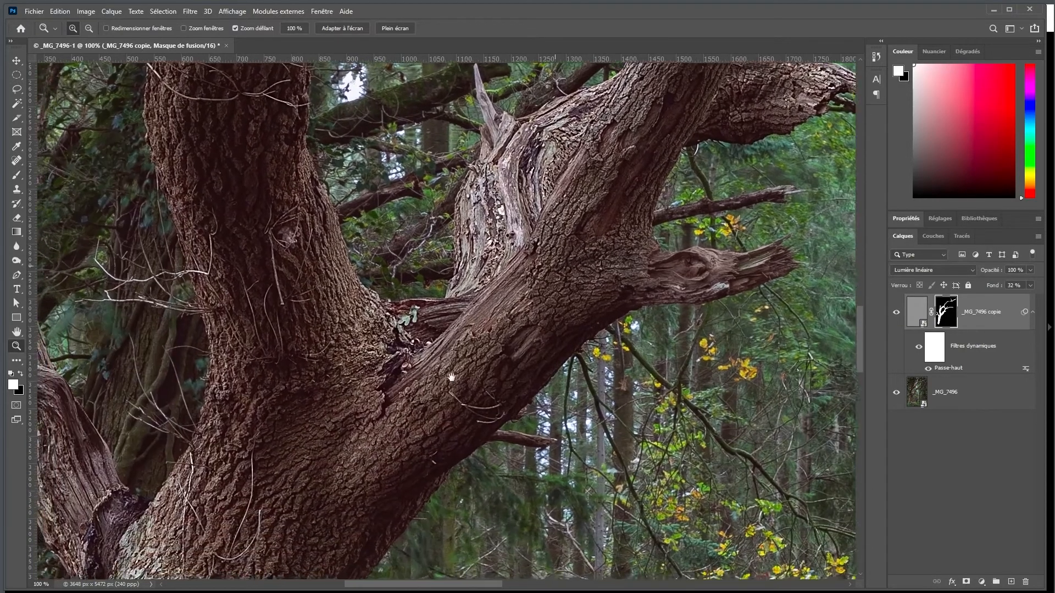
pyautogui.click(898, 314)
pyautogui.click(897, 314)
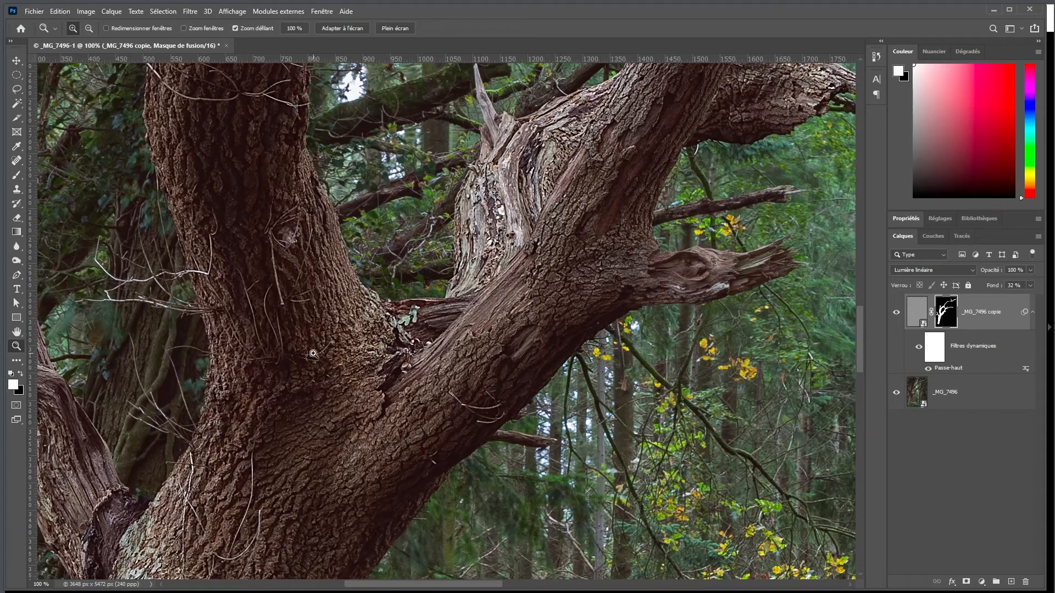
pyautogui.click(896, 314)
pyautogui.click(895, 313)
# Fit the picture in view, convert both layers together into one smart object, and duplicate it
pyautogui.doubleClick(17, 333)
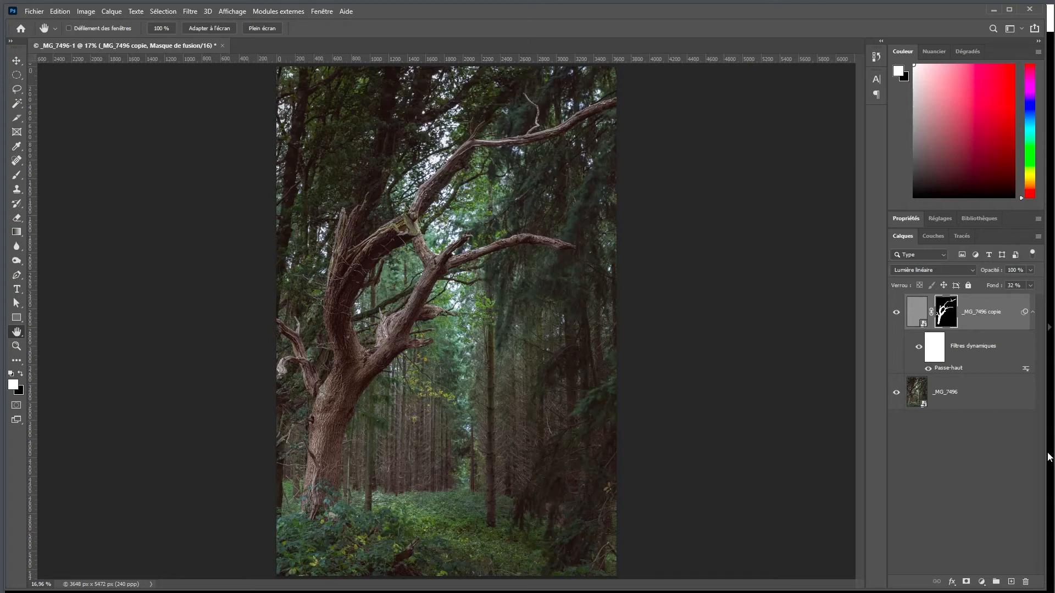
pyautogui.click(1004, 405)
pyautogui.rightClick(1003, 405)
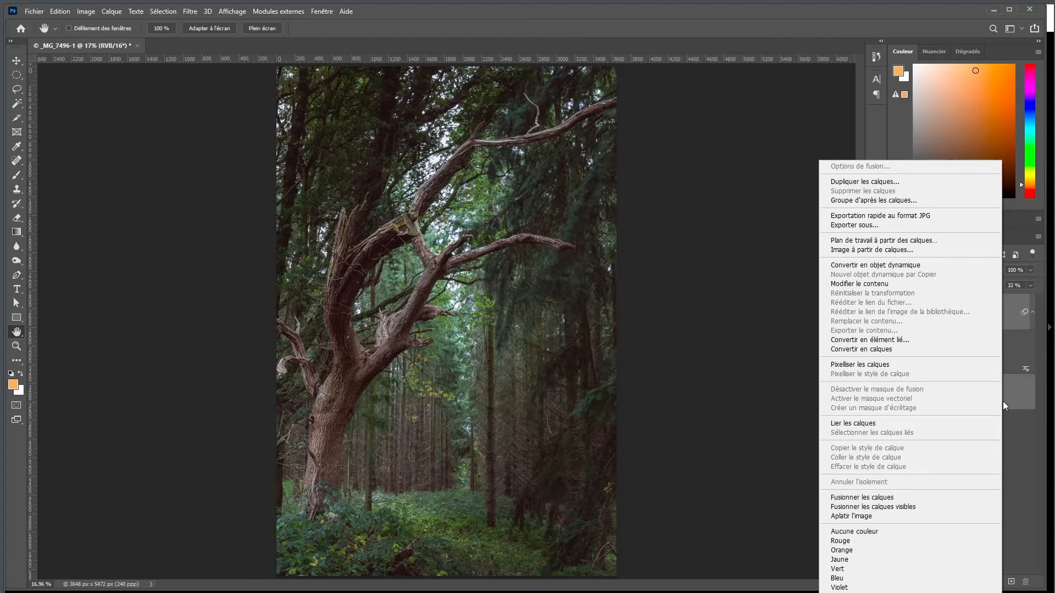
pyautogui.click(883, 266)
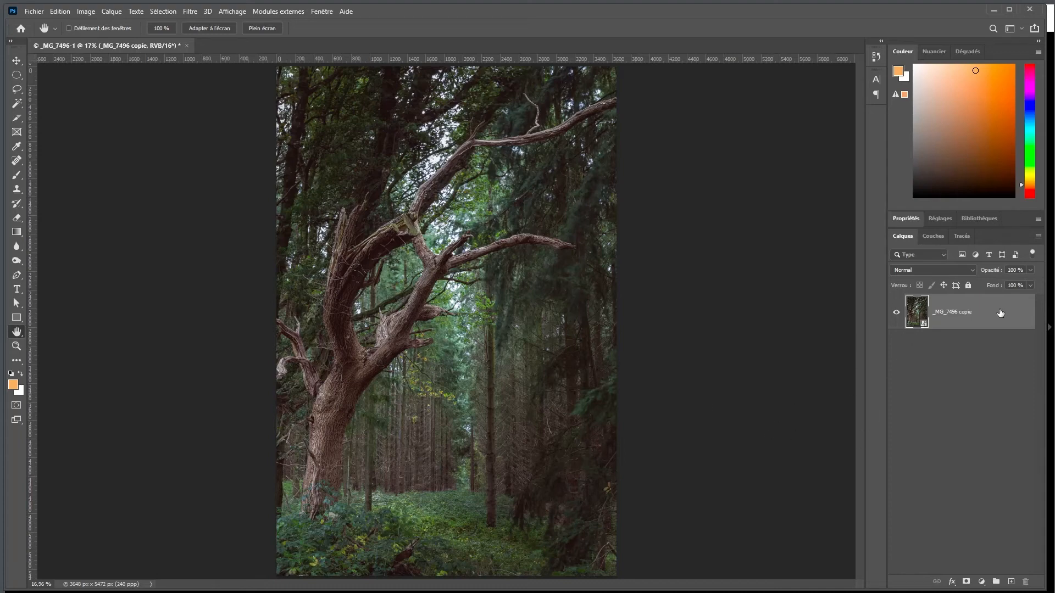
pyautogui.hotkey('ctrl', 'j')
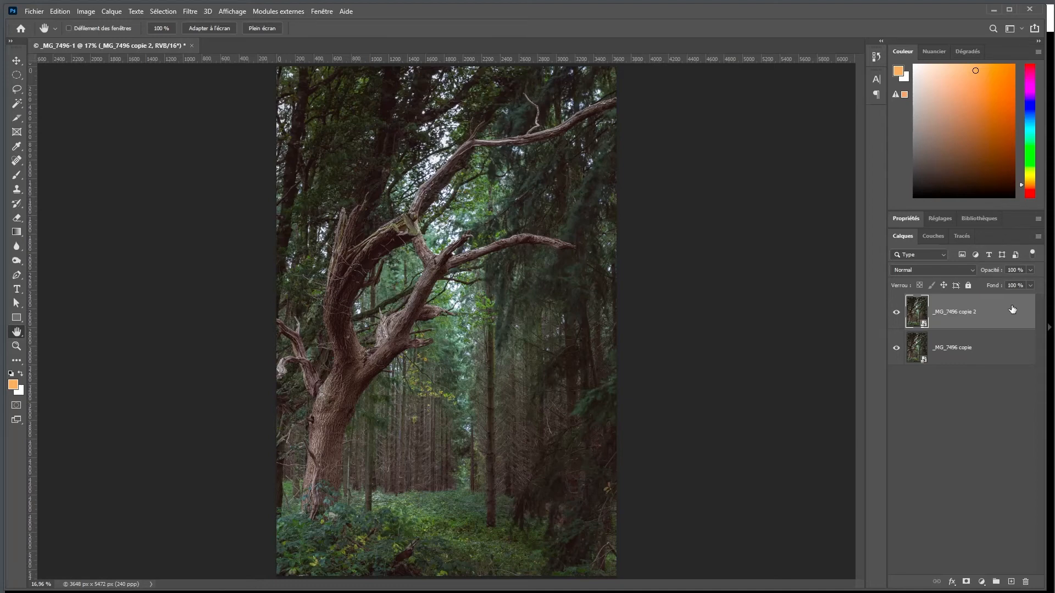
# Apply a Flou gaussien filter to the duplicated layer, fine-tuning its Rayon against the preview of the whole picture
pyautogui.click(187, 11)
pyautogui.moveTo(209, 183)
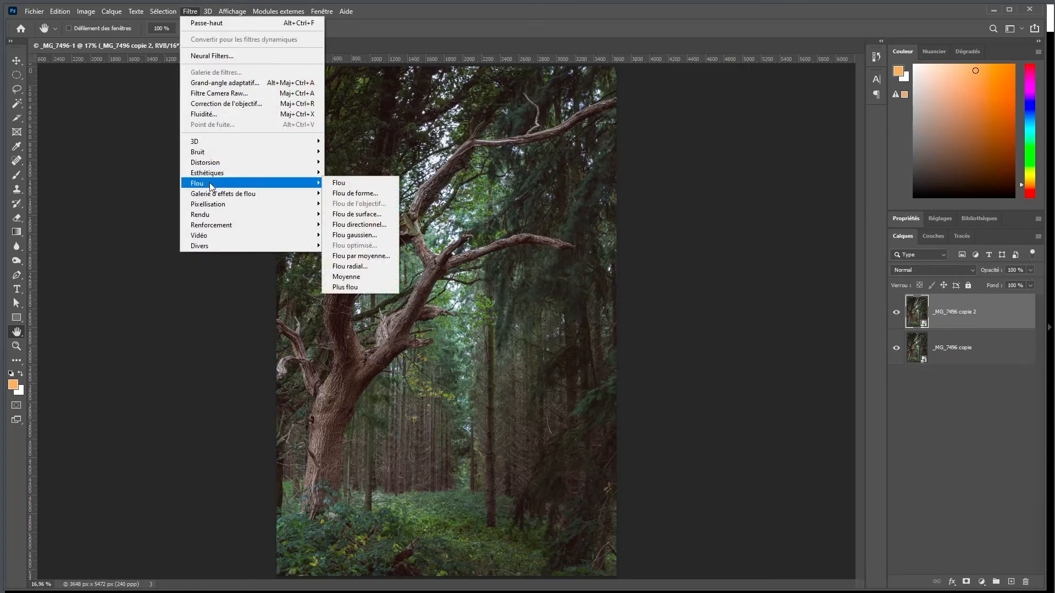
pyautogui.click(358, 235)
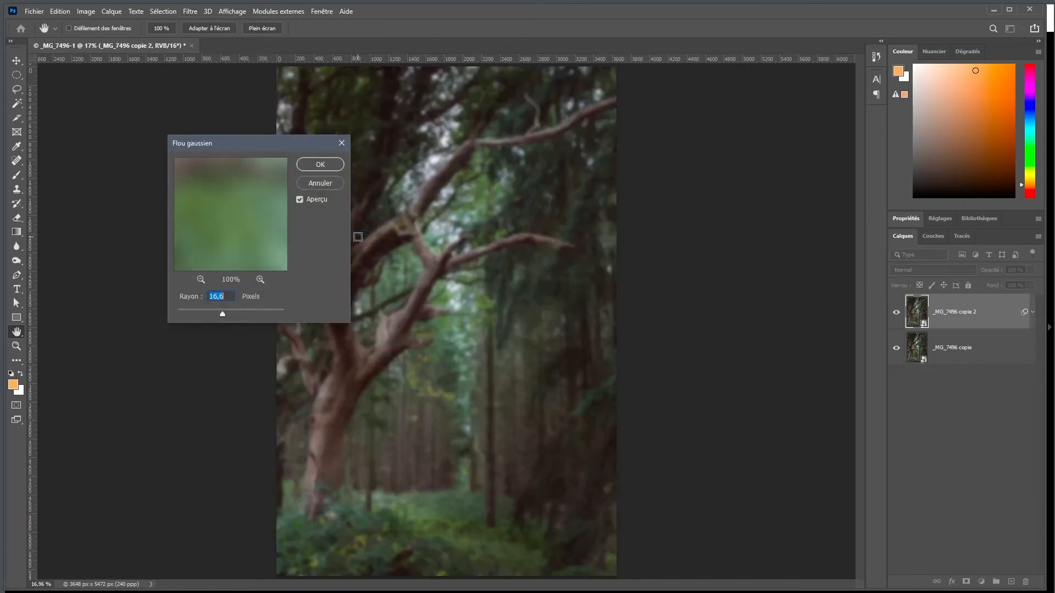
pyautogui.moveTo(220, 149); pyautogui.dragTo(678, 112)
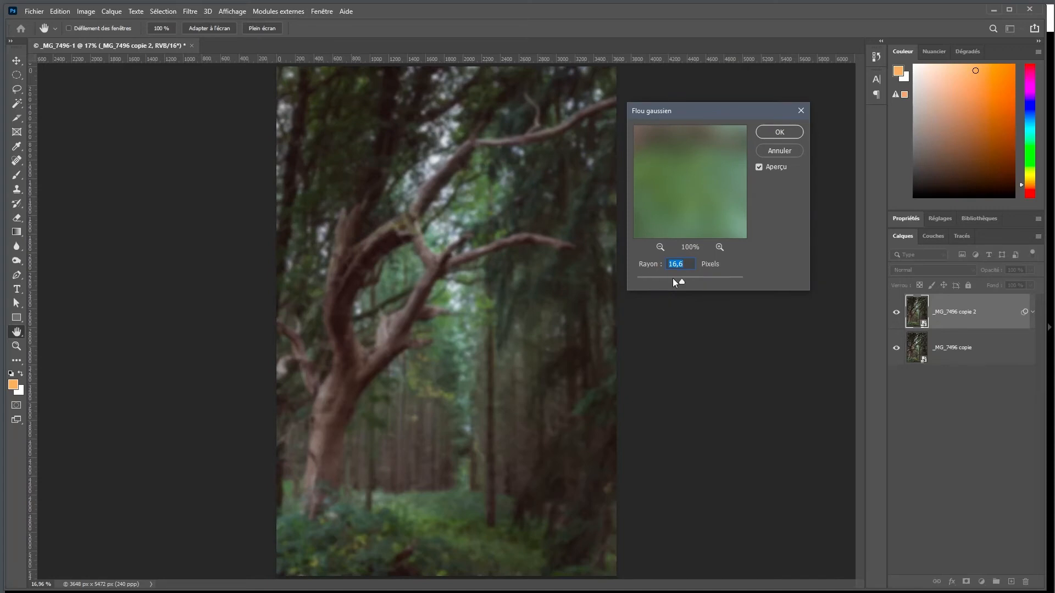
pyautogui.moveTo(681, 280)
pyautogui.mouseDown()
pyautogui.moveTo(671, 278)
pyautogui.moveTo(683, 281)
pyautogui.mouseUp()
pyautogui.press('Down')
pyautogui.press('Down')
pyautogui.press('Down')
pyautogui.press('Down')
pyautogui.press('Up')
pyautogui.press('Up')
pyautogui.click(780, 133)
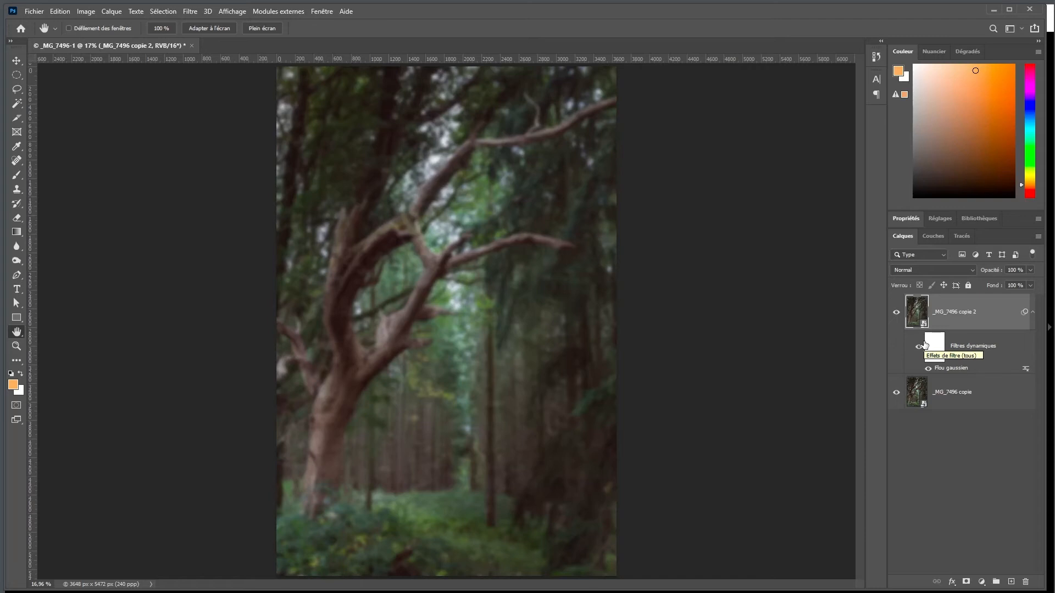
# Add a Niveaux adjustment clipped to the blurred layer, with black input level 19 and white input level 122
pyautogui.click(935, 219)
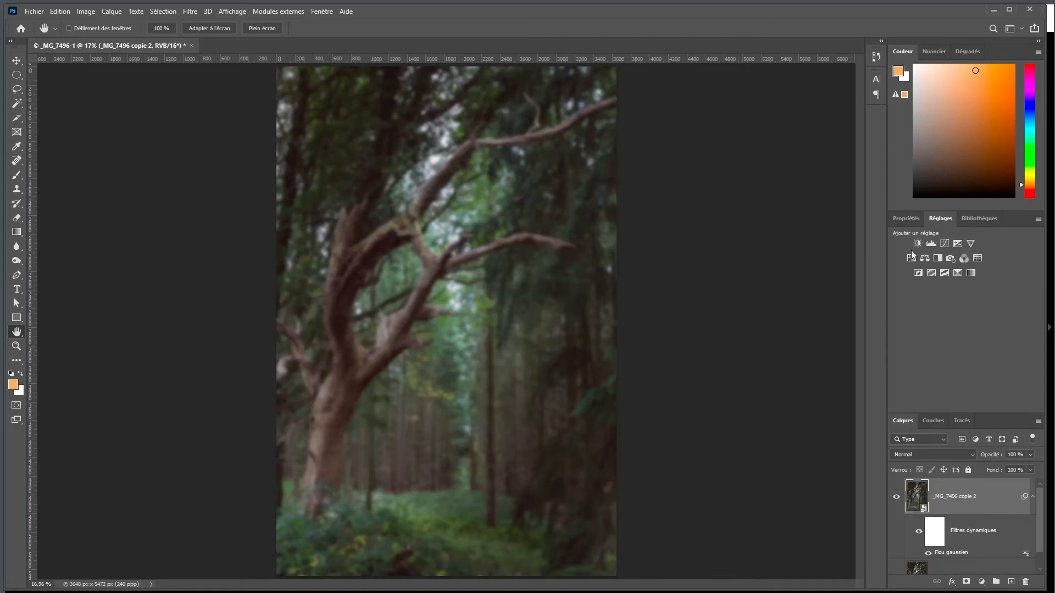
pyautogui.click(932, 243)
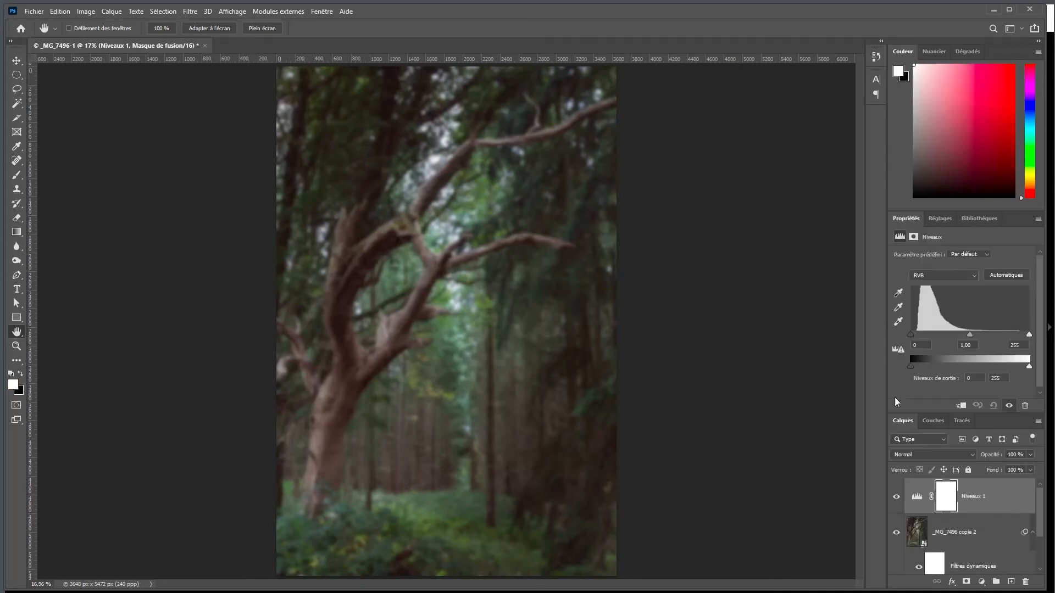
pyautogui.click(962, 406)
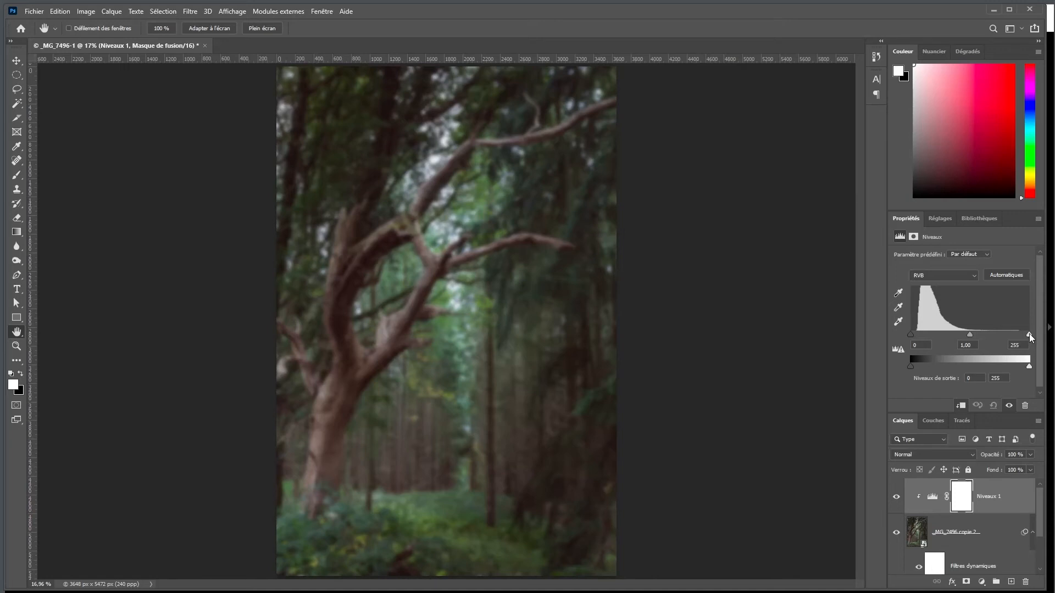
pyautogui.moveTo(912, 335); pyautogui.dragTo(920, 344)
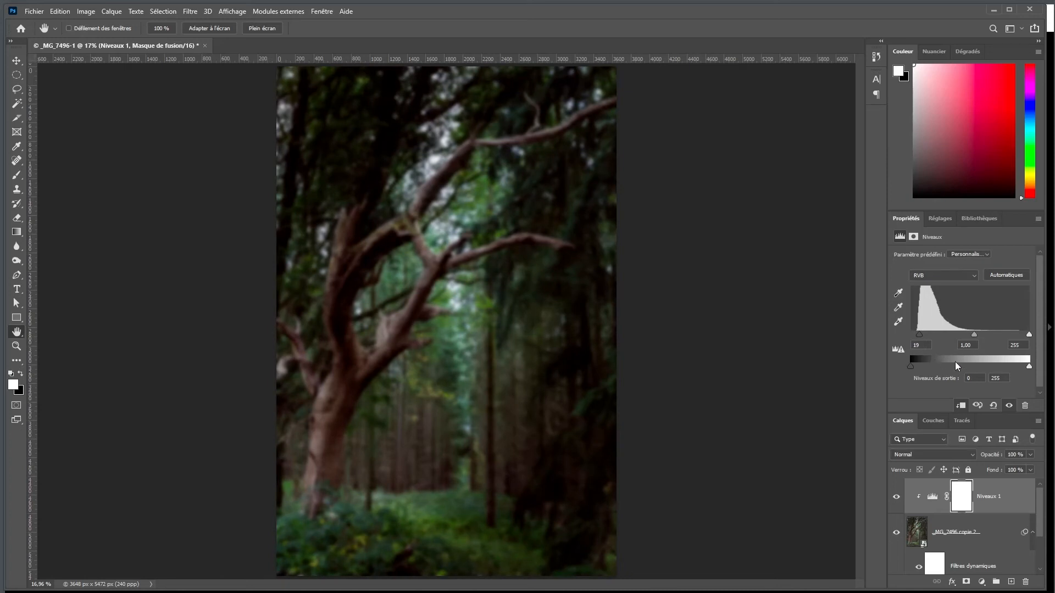
pyautogui.moveTo(1030, 335); pyautogui.dragTo(973, 328)
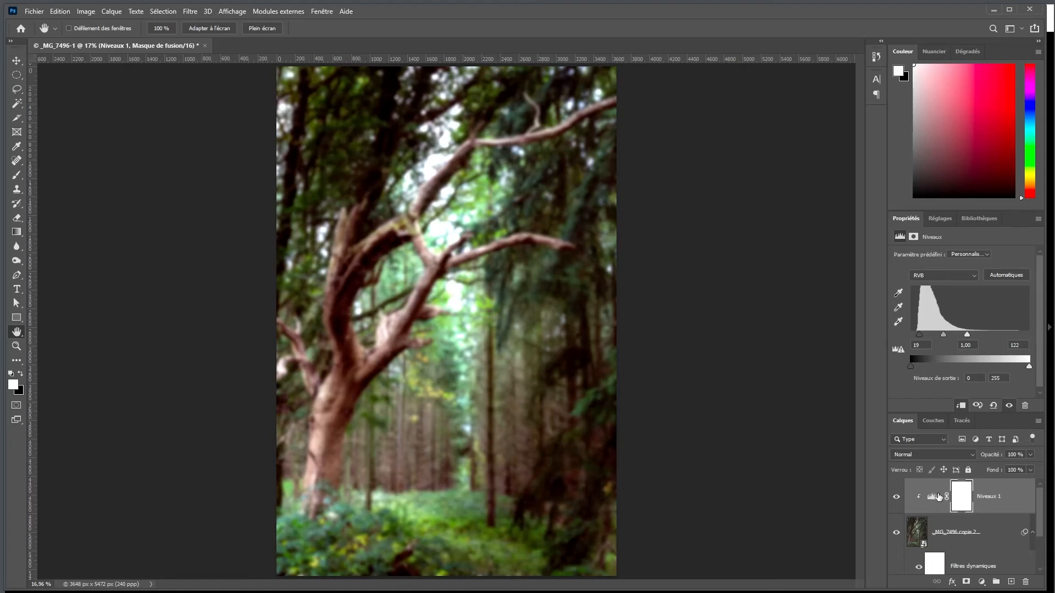
# Set the blurred layer's Opacité to 10 % and compare the picture with the layer hidden and shown
pyautogui.doubleClick(904, 219)
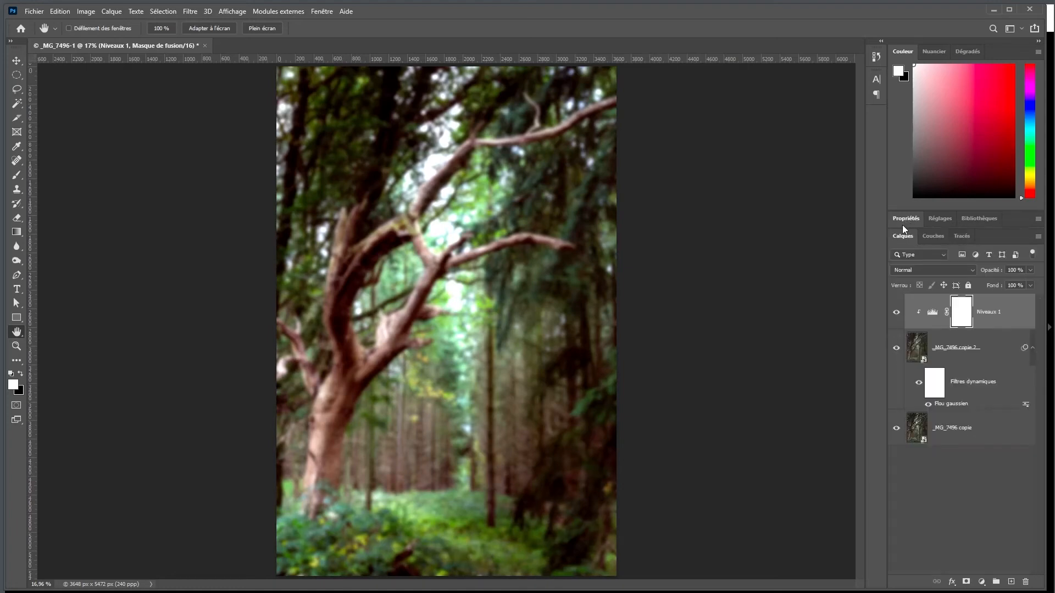
pyautogui.click(1001, 344)
pyautogui.moveTo(991, 271); pyautogui.dragTo(736, 278)
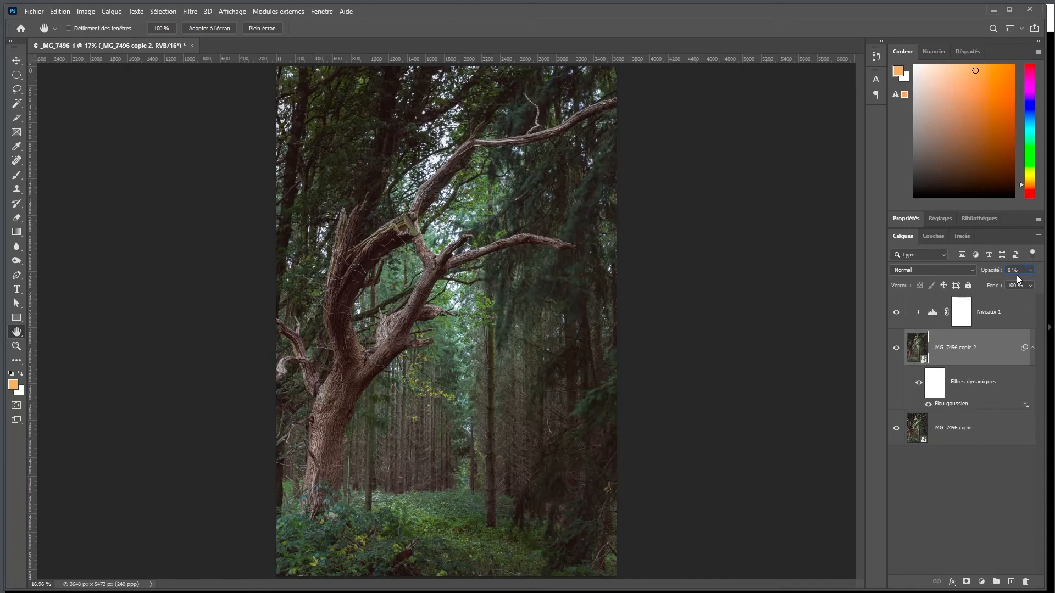
pyautogui.scroll(1, 1023, 269)
pyautogui.scroll(1, 1022, 270)
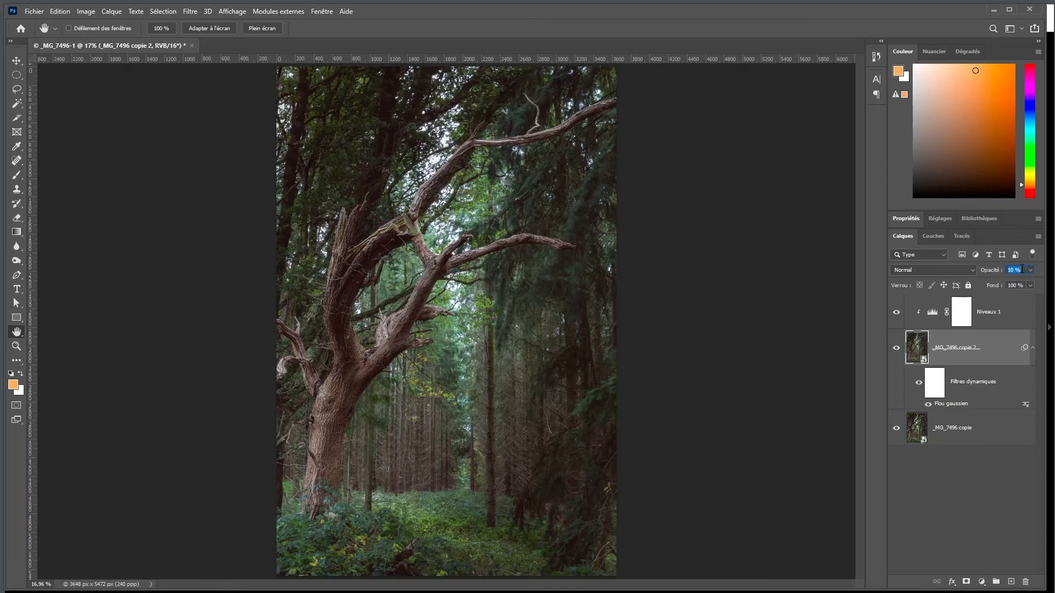
pyautogui.click(896, 350)
pyautogui.click(897, 350)
pyautogui.click(897, 350)
pyautogui.click(896, 350)
# Add a layer mask to the blurred layer and start painting the trunk out of it with a 194 px black brush
pyautogui.click(967, 583)
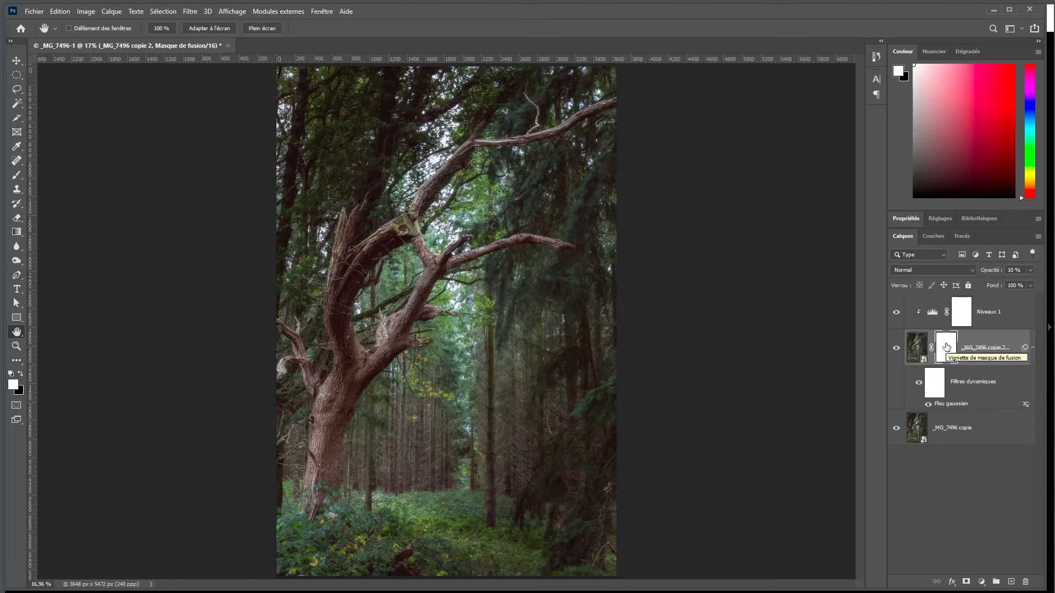
pyautogui.press('b')
pyautogui.press('x')
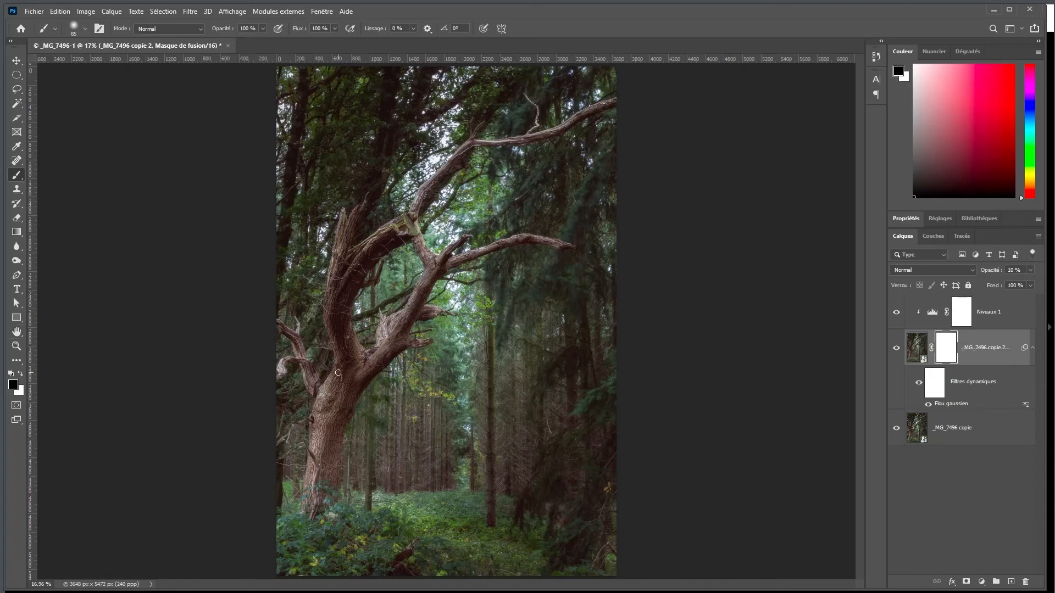
pyautogui.scroll(6, 338, 372)
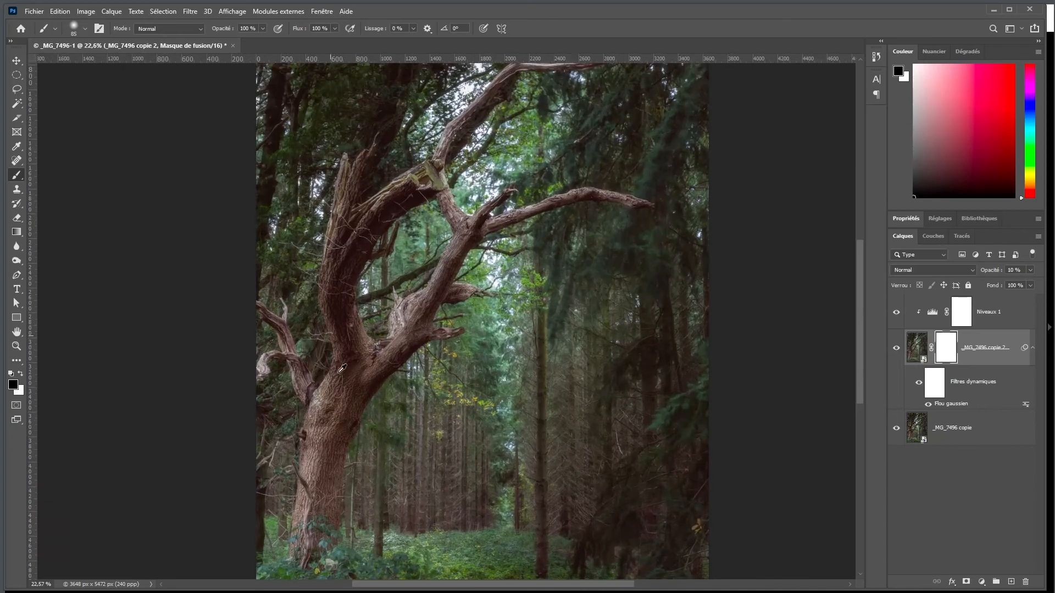
pyautogui.scroll(5, 342, 368)
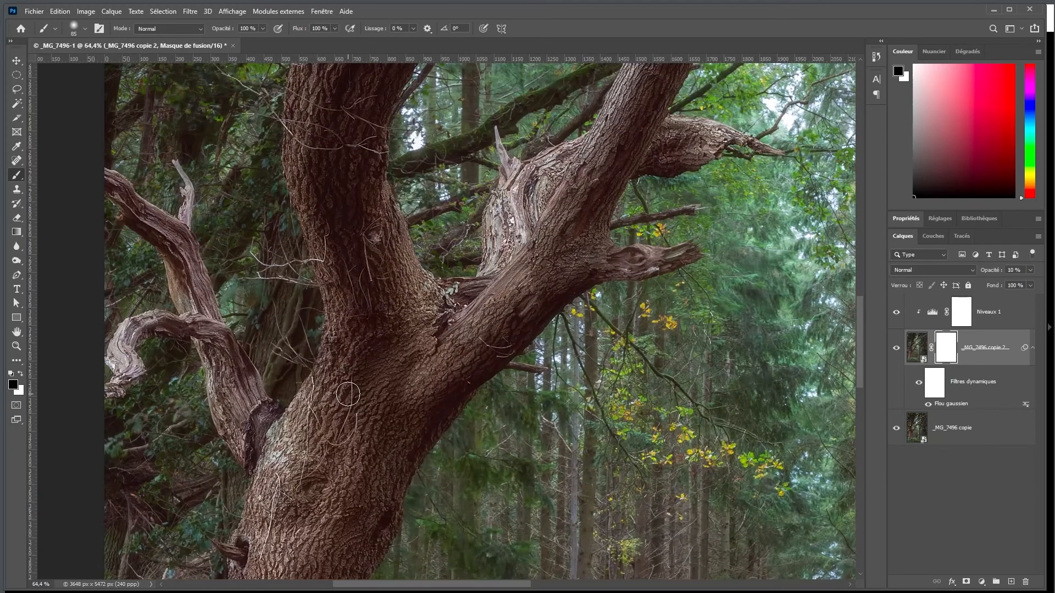
pyautogui.moveTo(347, 394); pyautogui.dragTo(369, 403)
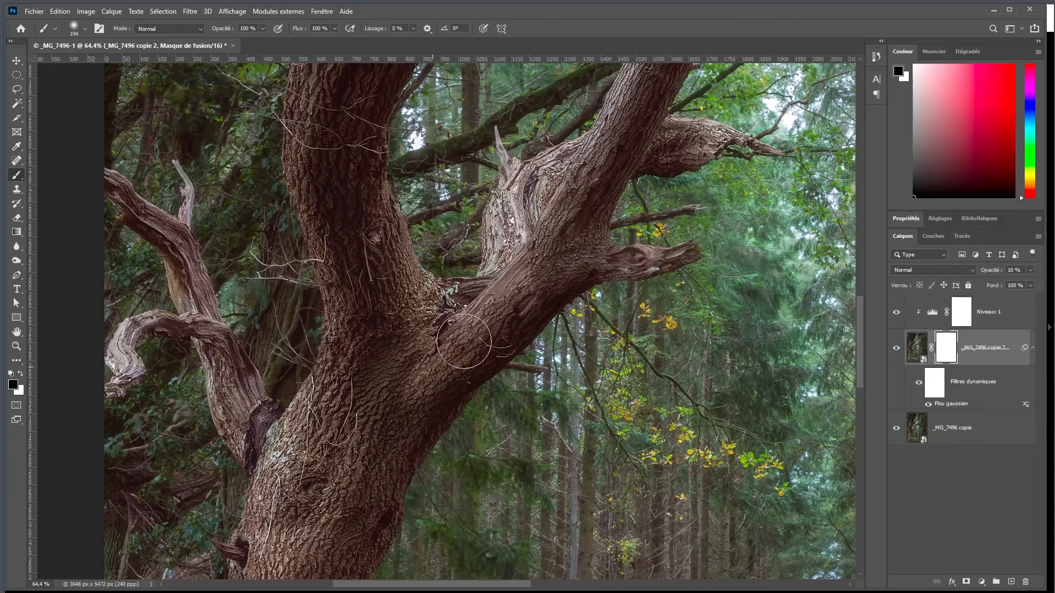
pyautogui.moveTo(371, 459)
pyautogui.mouseDown()
pyautogui.moveTo(298, 511)
pyautogui.moveTo(310, 425)
pyautogui.moveTo(276, 489)
pyautogui.moveTo(263, 464)
pyautogui.mouseUp()
# Paint the lower trunk black on the mask, down to its base in the undergrowth
pyautogui.press('space')
pyautogui.moveTo(333, 459); pyautogui.dragTo(414, 302)
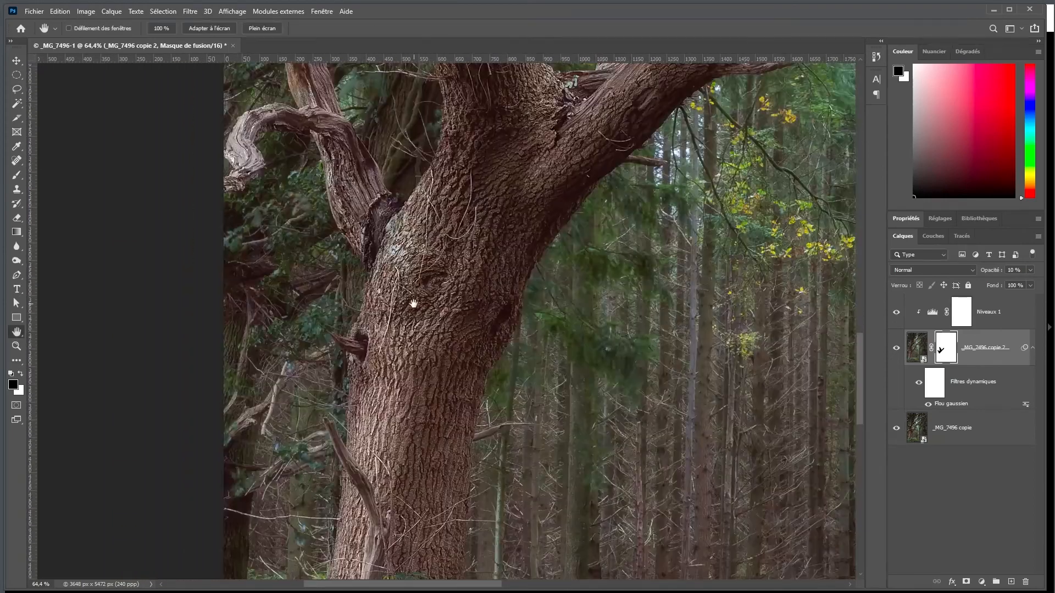
pyautogui.moveTo(396, 506); pyautogui.dragTo(437, 468)
pyautogui.press('space')
pyautogui.moveTo(429, 462); pyautogui.dragTo(476, 137)
pyautogui.moveTo(433, 239)
pyautogui.mouseDown()
pyautogui.moveTo(431, 203)
pyautogui.moveTo(433, 242)
pyautogui.mouseUp()
pyautogui.press('space')
pyautogui.moveTo(440, 142); pyautogui.dragTo(394, 555)
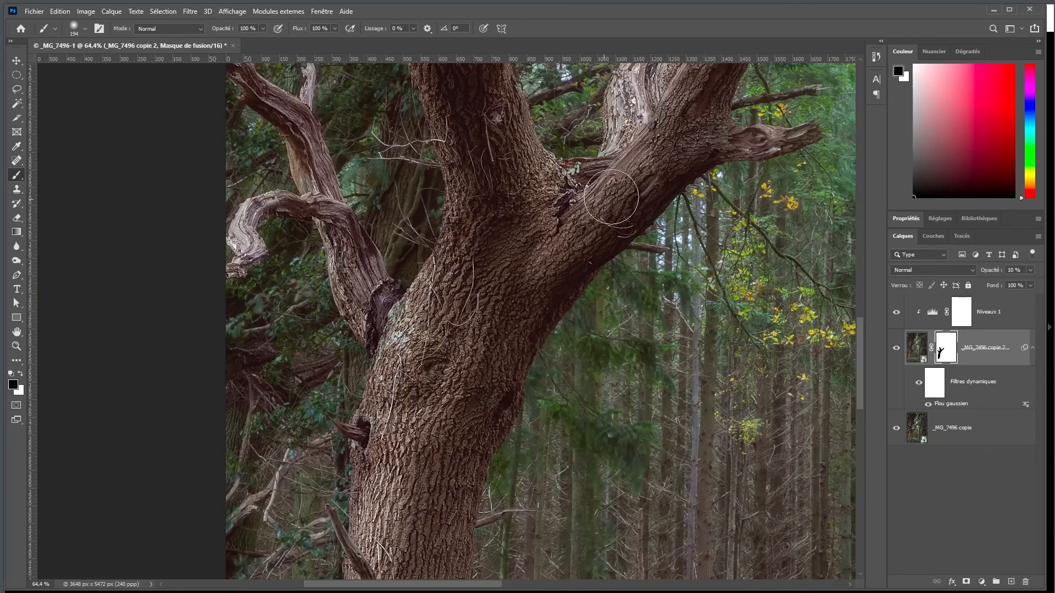
# Mask out the start of the thick right-hand limb and the small weathered branches at the photo's left edge, using a smaller brush
pyautogui.moveTo(622, 137); pyautogui.dragTo(628, 105)
pyautogui.moveTo(350, 258); pyautogui.dragTo(324, 258)
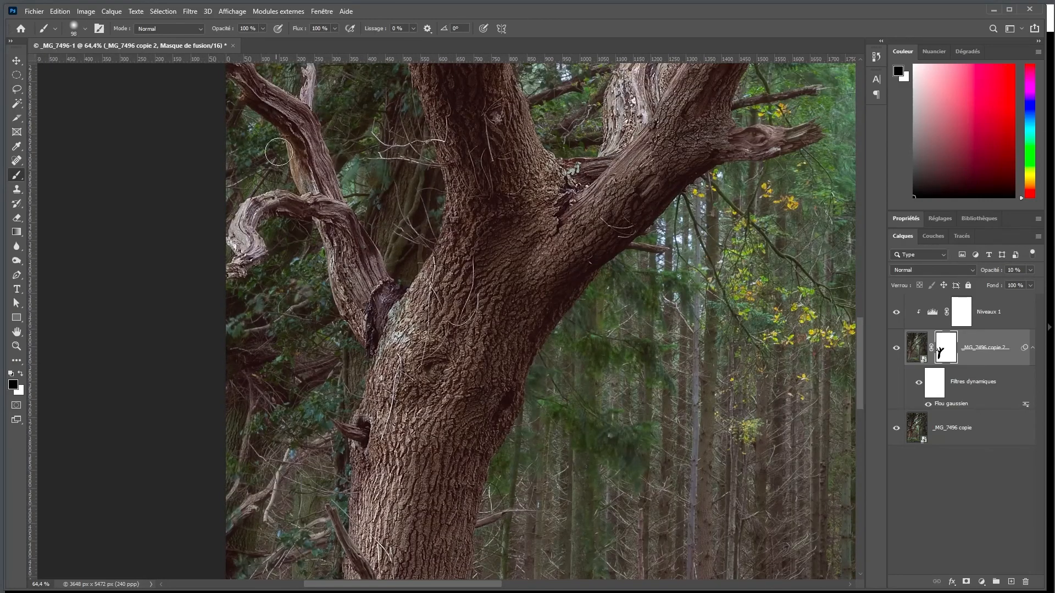
pyautogui.press('space')
pyautogui.moveTo(285, 119); pyautogui.dragTo(366, 300)
pyautogui.moveTo(567, 344); pyautogui.dragTo(599, 345)
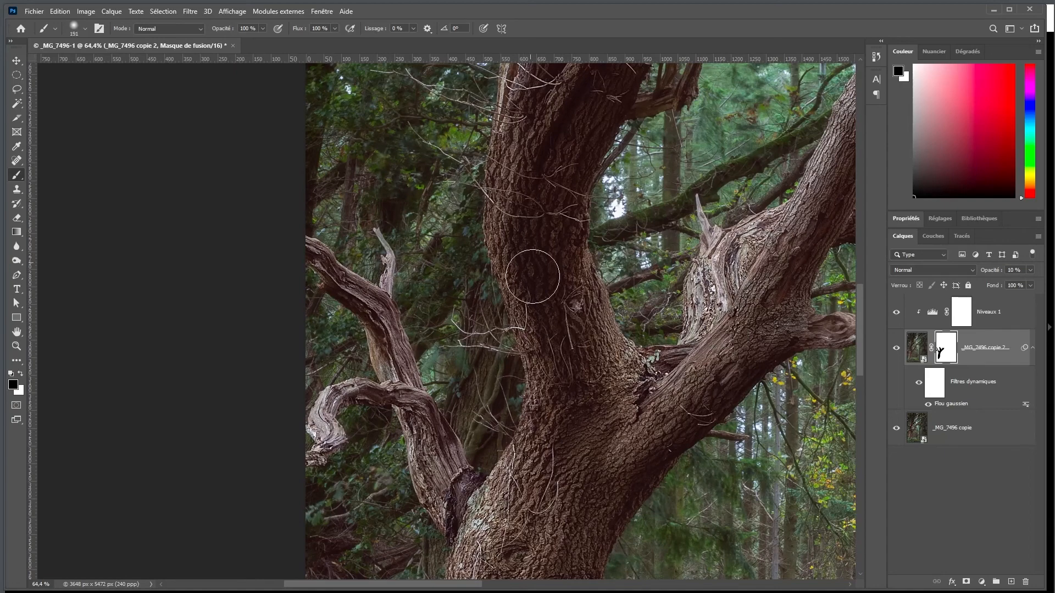
# Paint black on the mask over the large left stem, its splintered tips and the broken mossy limb
pyautogui.moveTo(539, 189); pyautogui.dragTo(519, 440)
pyautogui.moveTo(727, 147); pyautogui.dragTo(717, 170)
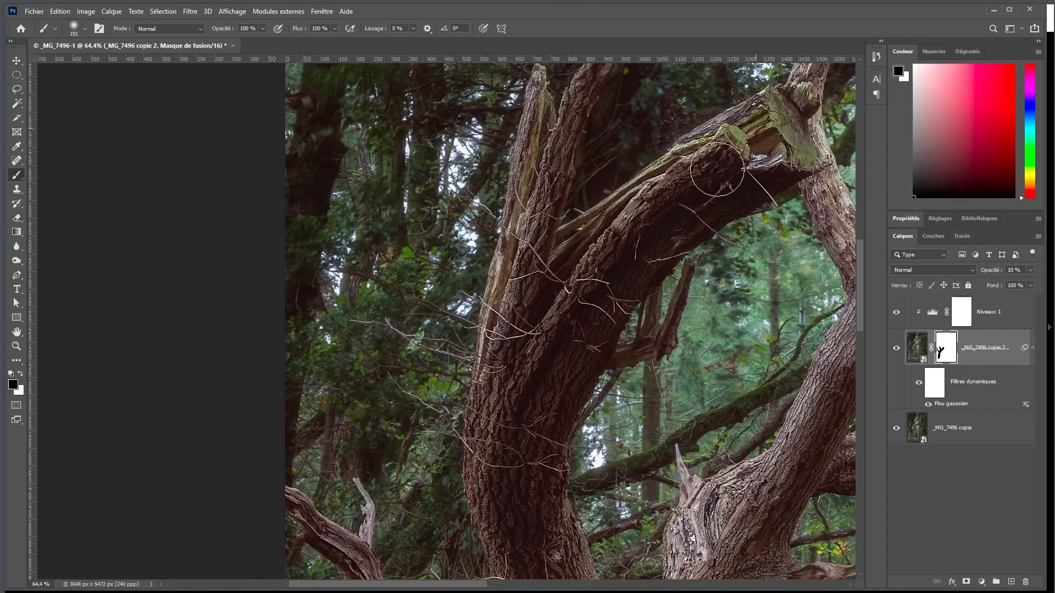
pyautogui.moveTo(555, 153); pyautogui.dragTo(527, 391)
pyautogui.moveTo(535, 353)
pyautogui.mouseDown()
pyautogui.moveTo(508, 353)
pyautogui.moveTo(580, 301)
pyautogui.mouseUp()
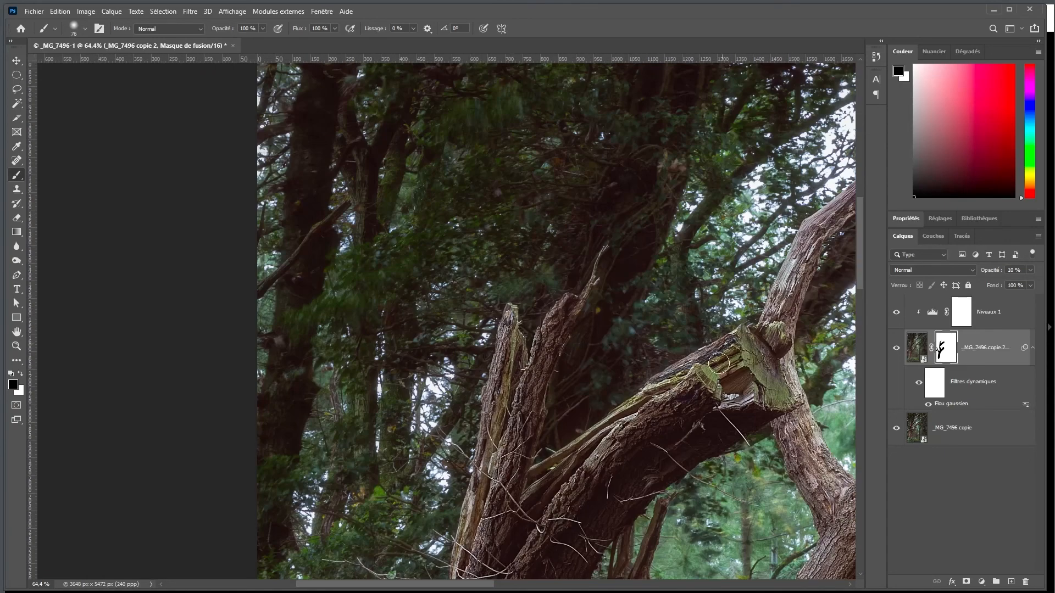
pyautogui.moveTo(584, 480); pyautogui.dragTo(422, 365)
# Mask out the long upper branch and its thin twigs as far as the photo's right edge with a small brush
pyautogui.moveTo(668, 374)
pyautogui.mouseDown()
pyautogui.moveTo(620, 307)
pyautogui.moveTo(803, 306)
pyautogui.moveTo(629, 169)
pyautogui.moveTo(549, 366)
pyautogui.mouseUp()
pyautogui.moveTo(725, 149)
pyautogui.mouseDown()
pyautogui.moveTo(669, 232)
pyautogui.moveTo(742, 155)
pyautogui.moveTo(608, 290)
pyautogui.moveTo(803, 267)
pyautogui.mouseUp()
pyautogui.keyDown('alt'); pyautogui.rightClick(567, 283); pyautogui.keyUp('alt')
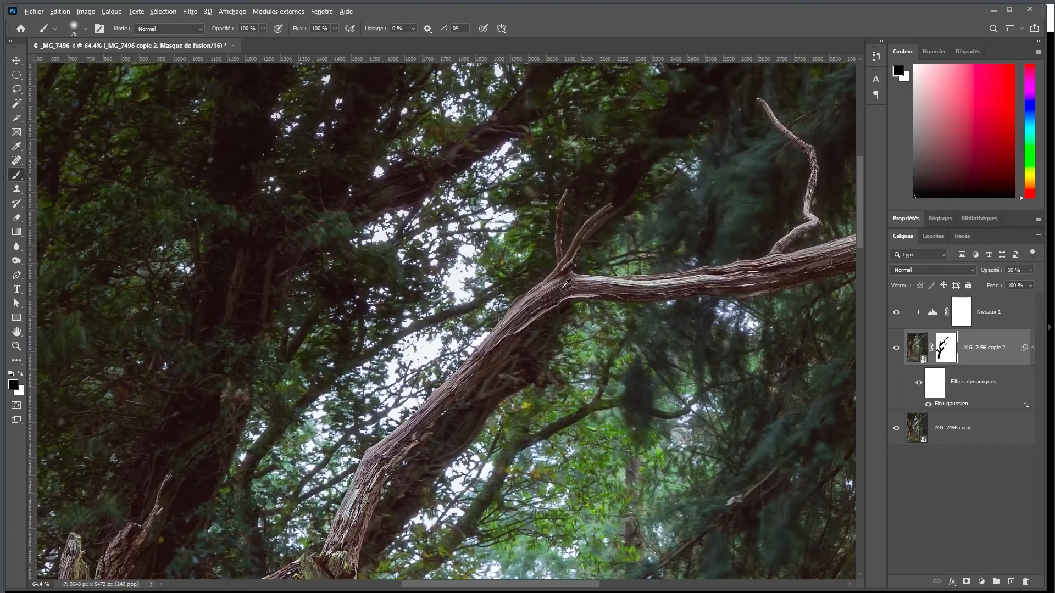
pyautogui.moveTo(562, 270)
pyautogui.mouseDown()
pyautogui.moveTo(603, 207)
pyautogui.moveTo(559, 269)
pyautogui.mouseUp()
pyautogui.moveTo(775, 258)
pyautogui.mouseDown()
pyautogui.moveTo(812, 222)
pyautogui.moveTo(811, 182)
pyautogui.mouseUp()
pyautogui.moveTo(735, 160); pyautogui.dragTo(426, 213)
pyautogui.moveTo(743, 224); pyautogui.dragTo(549, 299)
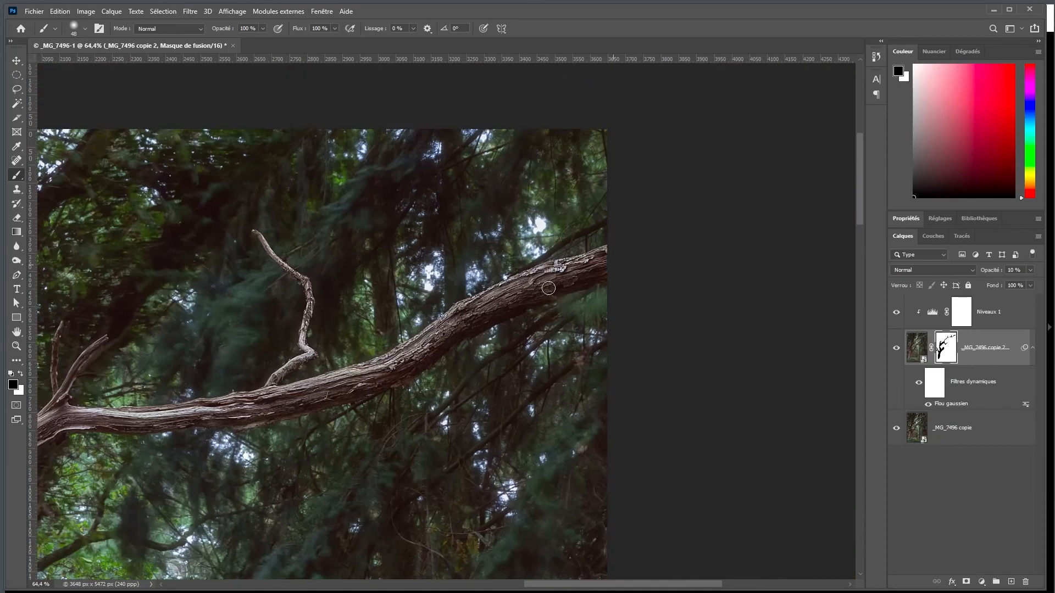
pyautogui.moveTo(522, 352); pyautogui.dragTo(750, 127)
# Paint black on the mask over the middle horizontal branch and the limb and stubs that connect it to the trunk
pyautogui.moveTo(137, 538); pyautogui.dragTo(239, 335)
pyautogui.moveTo(322, 409); pyautogui.dragTo(337, 429)
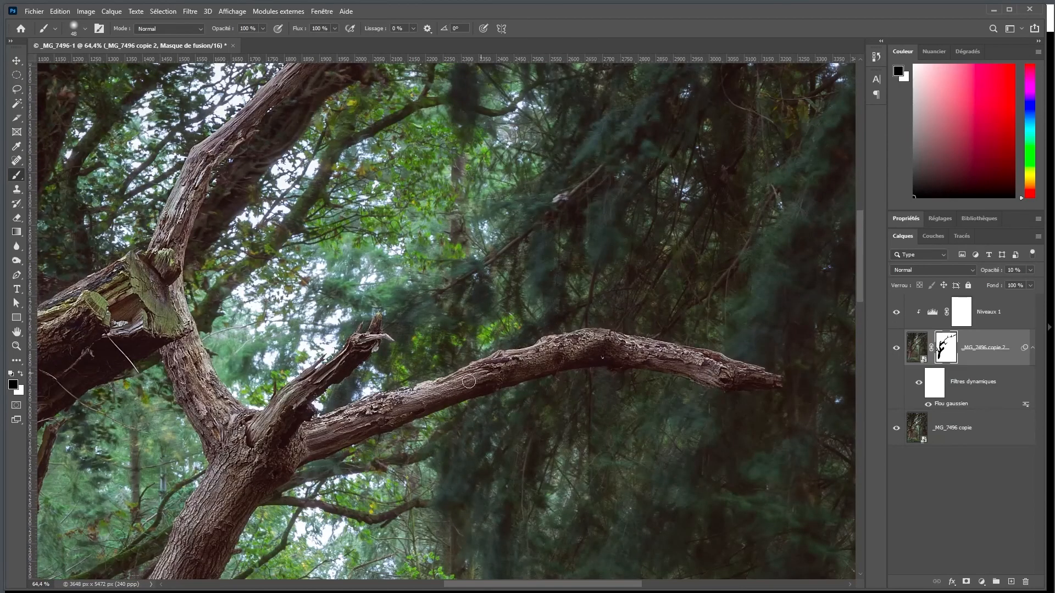
pyautogui.moveTo(238, 522); pyautogui.dragTo(435, 429)
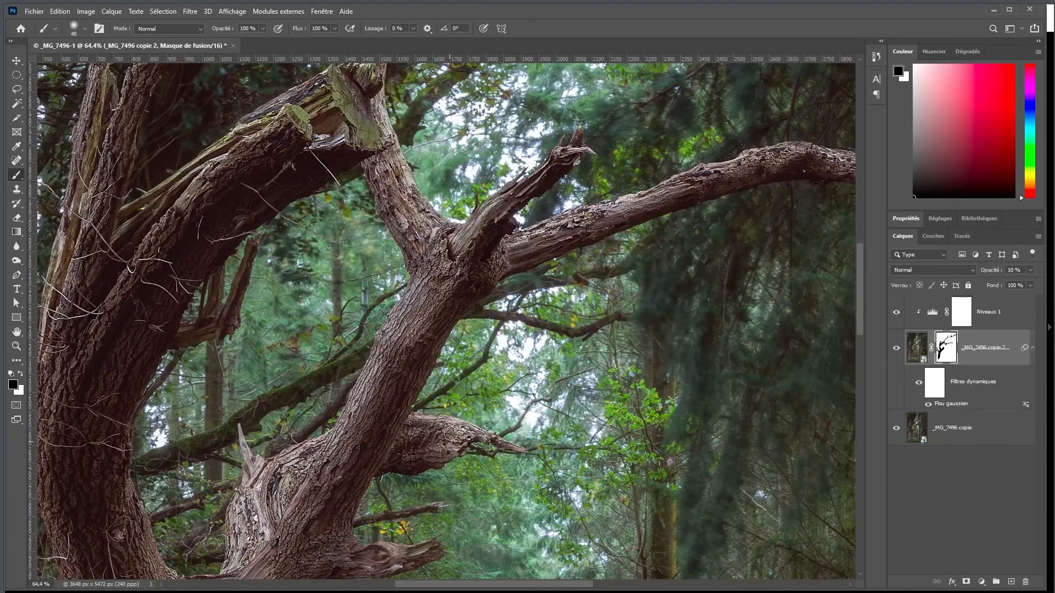
pyautogui.moveTo(330, 494); pyautogui.dragTo(379, 330)
pyautogui.moveTo(248, 511); pyautogui.dragTo(554, 254)
# Display the mask as a red overlay and clean up its edges around the right-hand limbs with a white brush
pyautogui.keyDown('alt'); pyautogui.scroll(-7, 522, 290); pyautogui.keyUp('alt')
pyautogui.keyDown('alt'); pyautogui.keyDown('shift'); pyautogui.click(943, 352); pyautogui.keyUp('shift'); pyautogui.keyUp('alt')
pyautogui.press('x')
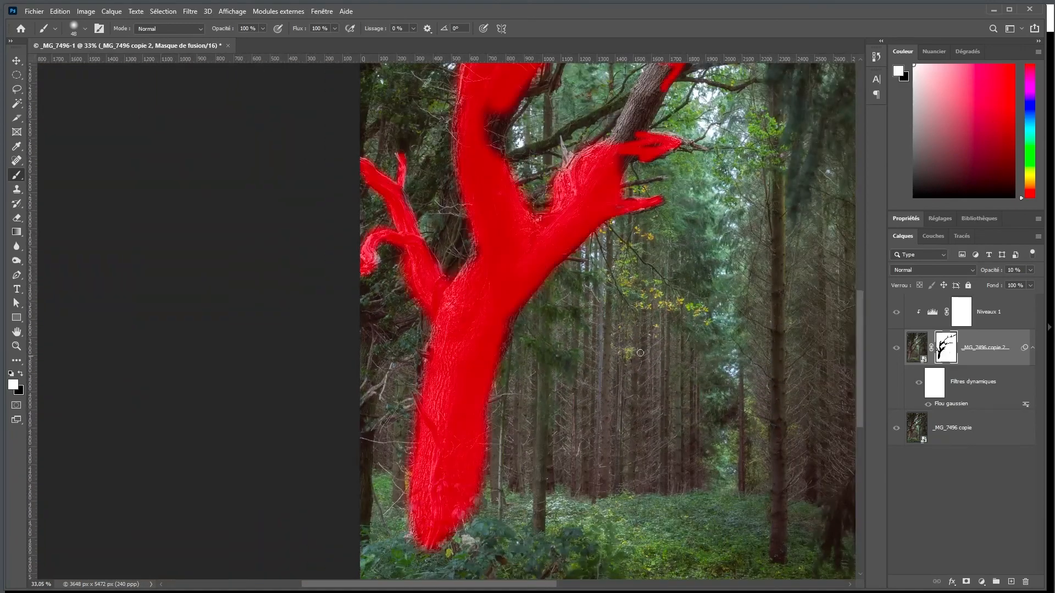
pyautogui.moveTo(623, 168); pyautogui.dragTo(589, 415)
pyautogui.scroll(5, 589, 415)
pyautogui.moveTo(613, 314); pyautogui.dragTo(648, 262)
pyautogui.moveTo(657, 248)
pyautogui.mouseDown()
pyautogui.moveTo(611, 341)
pyautogui.moveTo(637, 274)
pyautogui.moveTo(680, 247)
pyautogui.moveTo(659, 374)
pyautogui.mouseUp()
pyautogui.press('x')
# Fill the remaining gaps in the tree's mask with black along the limbs and trunk, and hide the red overlay
pyautogui.moveTo(376, 355)
pyautogui.mouseDown()
pyautogui.moveTo(330, 386)
pyautogui.moveTo(343, 521)
pyautogui.mouseUp()
pyautogui.moveTo(770, 127)
pyautogui.mouseDown()
pyautogui.moveTo(696, 321)
pyautogui.moveTo(544, 177)
pyautogui.mouseUp()
pyautogui.moveTo(699, 201)
pyautogui.mouseDown()
pyautogui.moveTo(747, 201)
pyautogui.moveTo(787, 227)
pyautogui.mouseUp()
pyautogui.moveTo(307, 467); pyautogui.dragTo(440, 236)
pyautogui.moveTo(246, 488); pyautogui.dragTo(435, 153)
pyautogui.moveTo(515, 123); pyautogui.dragTo(499, 206)
pyautogui.moveTo(370, 178); pyautogui.dragTo(357, 510)
pyautogui.moveTo(469, 96)
pyautogui.mouseDown()
pyautogui.moveTo(477, 332)
pyautogui.moveTo(524, 487)
pyautogui.mouseUp()
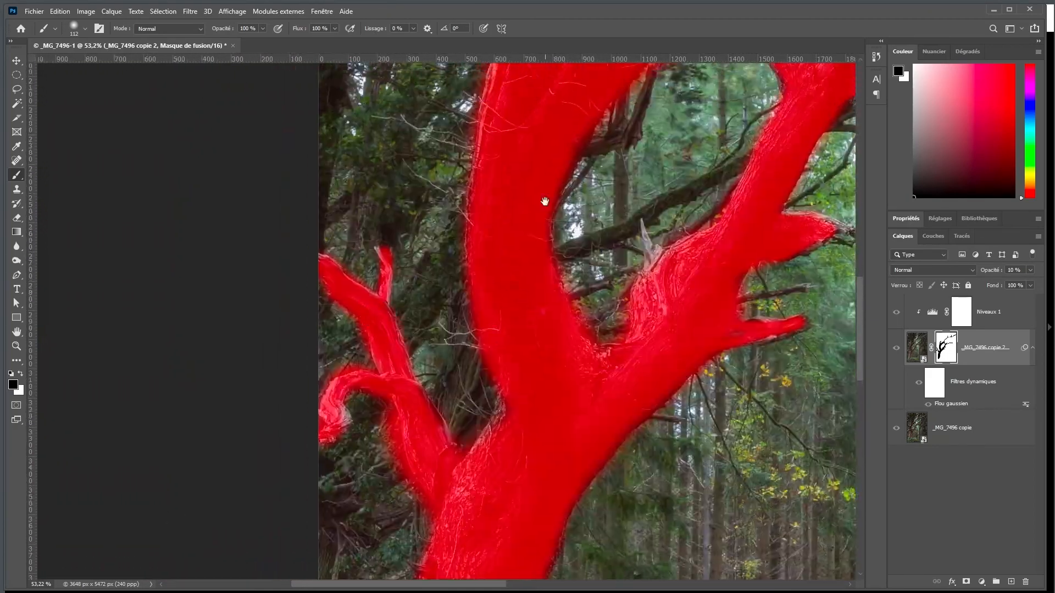
pyautogui.moveTo(544, 202); pyautogui.dragTo(525, 374)
pyautogui.moveTo(567, 203); pyautogui.dragTo(132, 302)
pyautogui.scroll(-12, 516, 258)
pyautogui.keyDown('alt'); pyautogui.keyDown('shift'); pyautogui.click(945, 349); pyautogui.keyUp('shift'); pyautogui.keyUp('alt')
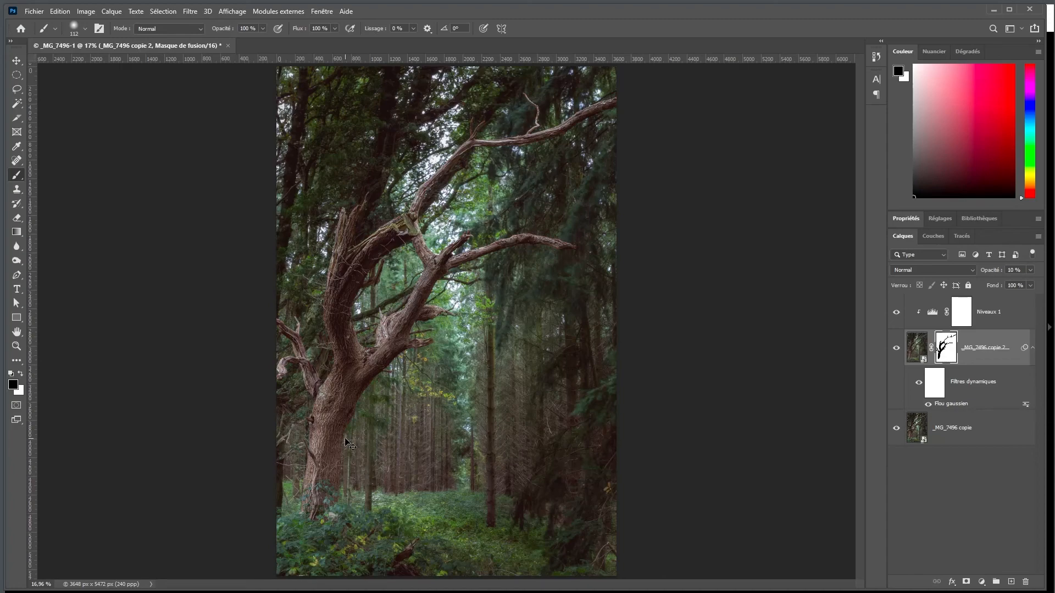
# Compare the tree and background at 100 % with the masked glow layer hidden and shown, and return to the whole picture
pyautogui.hotkey('ctrl', '1')
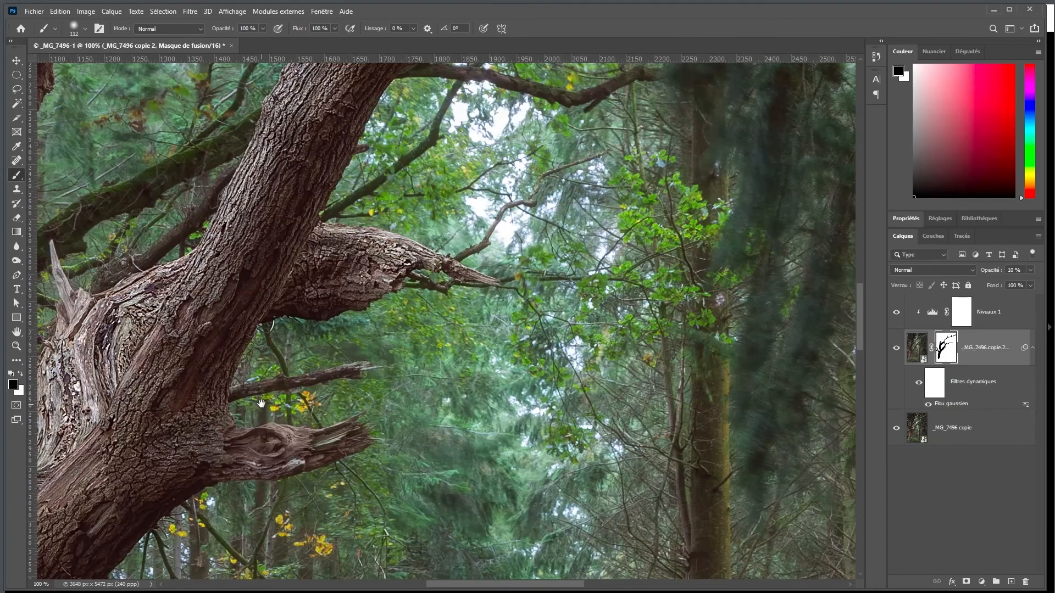
pyautogui.moveTo(261, 404)
pyautogui.mouseDown()
pyautogui.moveTo(580, 398)
pyautogui.moveTo(618, 336)
pyautogui.mouseUp()
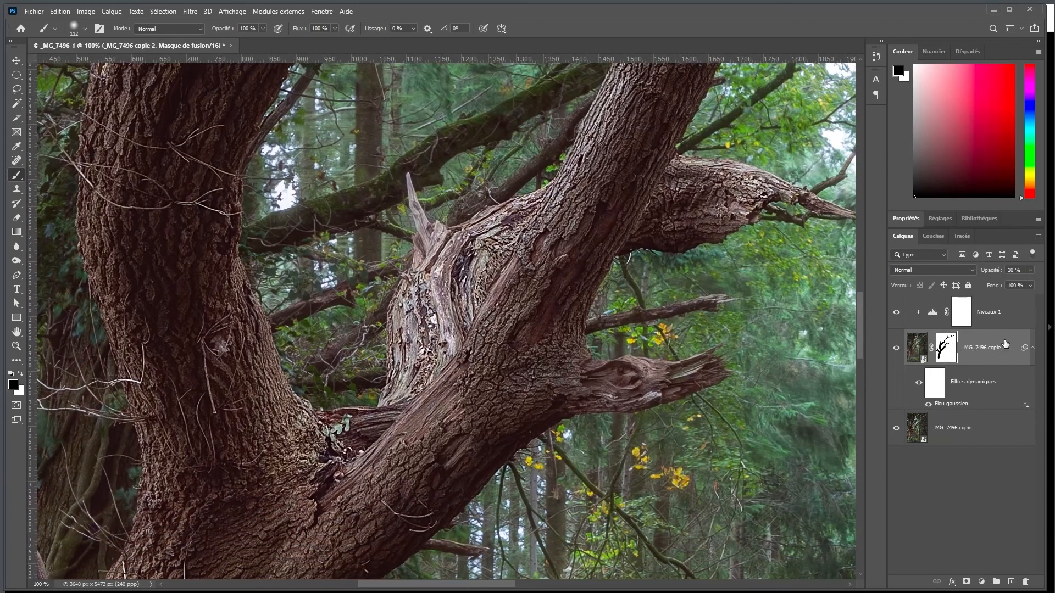
pyautogui.click(898, 351)
pyautogui.click(898, 351)
pyautogui.click(897, 351)
pyautogui.click(898, 352)
pyautogui.click(897, 351)
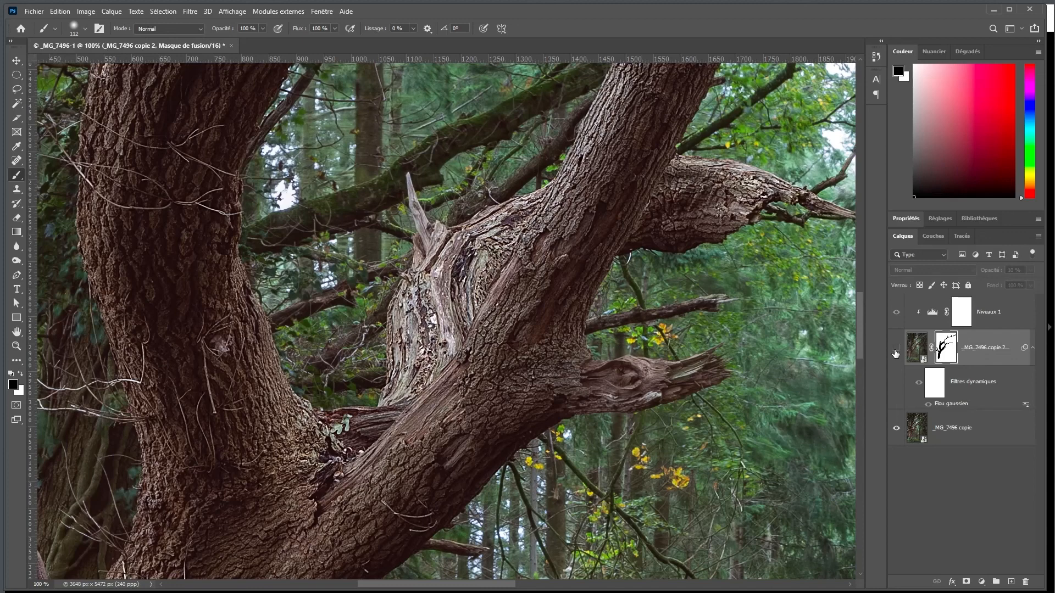
pyautogui.click(896, 351)
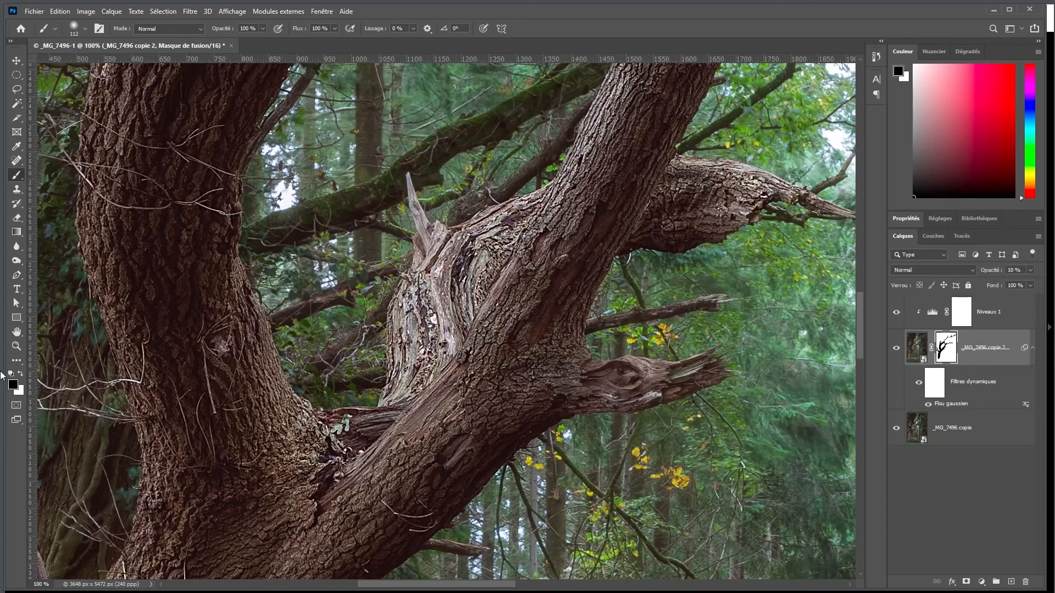
pyautogui.hotkey('ctrl', '-')
pyautogui.hotkey('ctrl', '-')
pyautogui.hotkey('ctrl', '-')
pyautogui.hotkey('ctrl', '-')
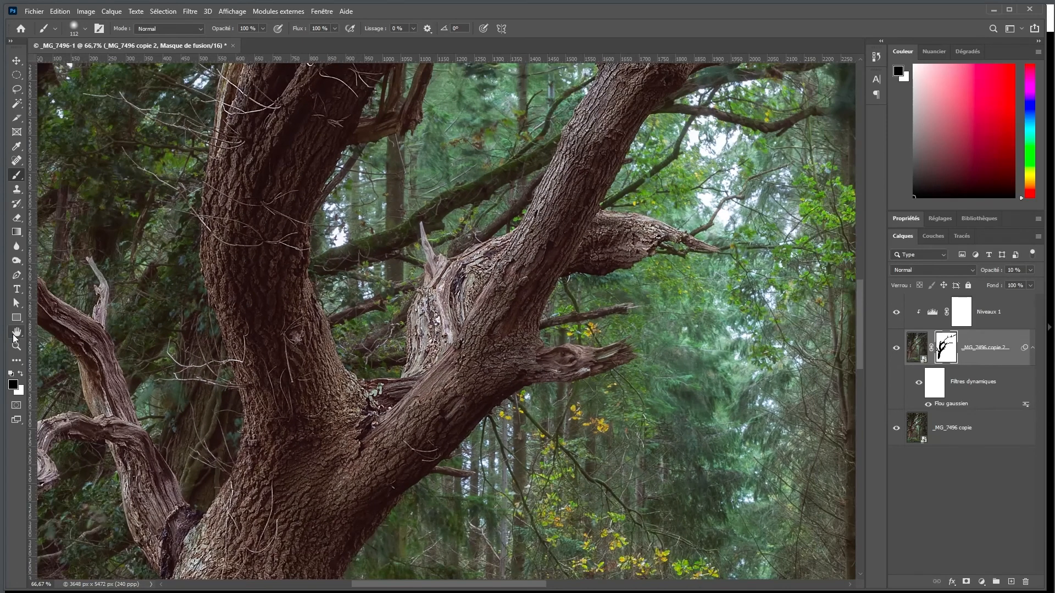
pyautogui.hotkey('ctrl', '-')
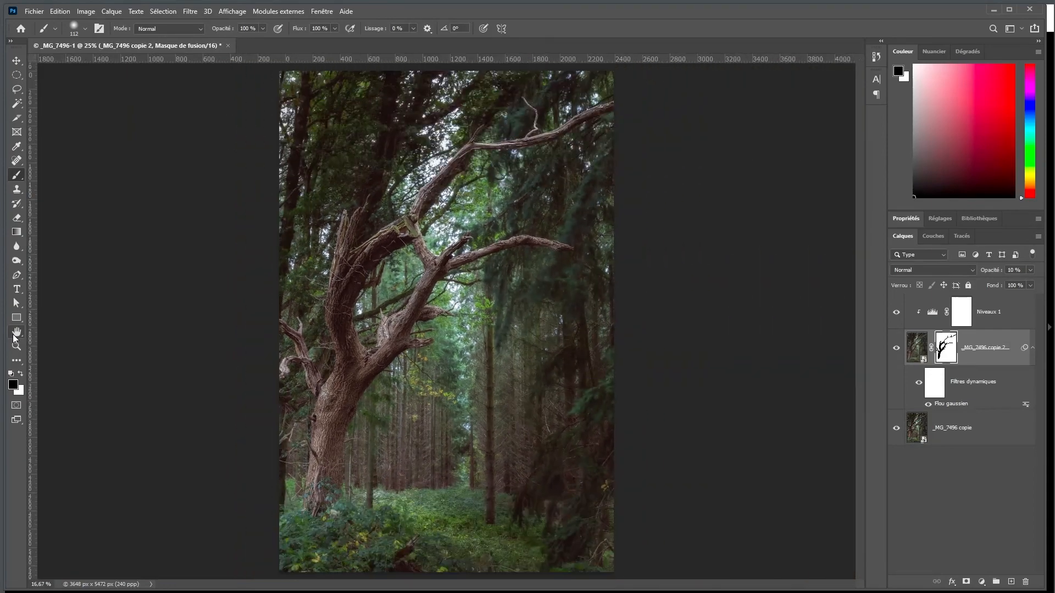